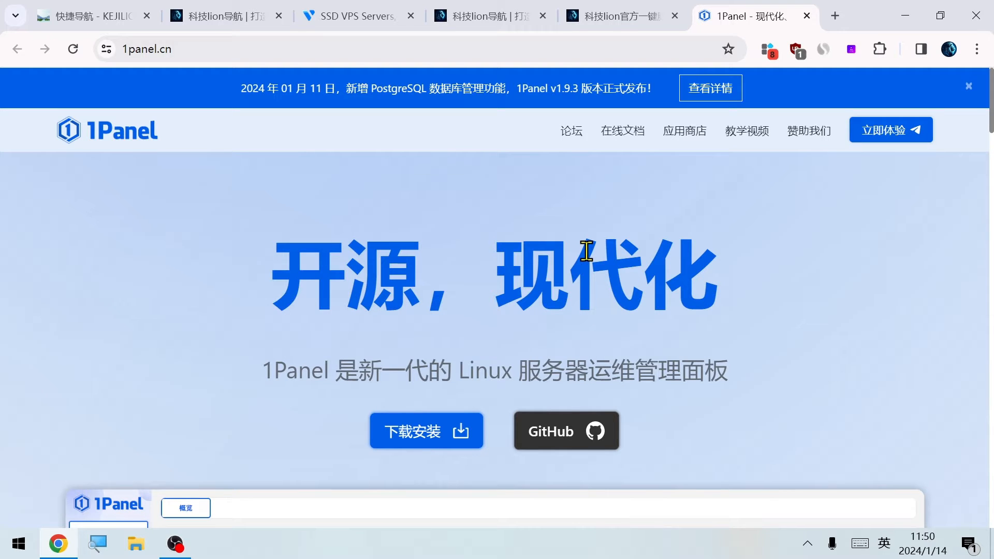
Log in to the Vultr account and start deploying a new server
{"action": "left_click", "coordinate": [357, 16]}
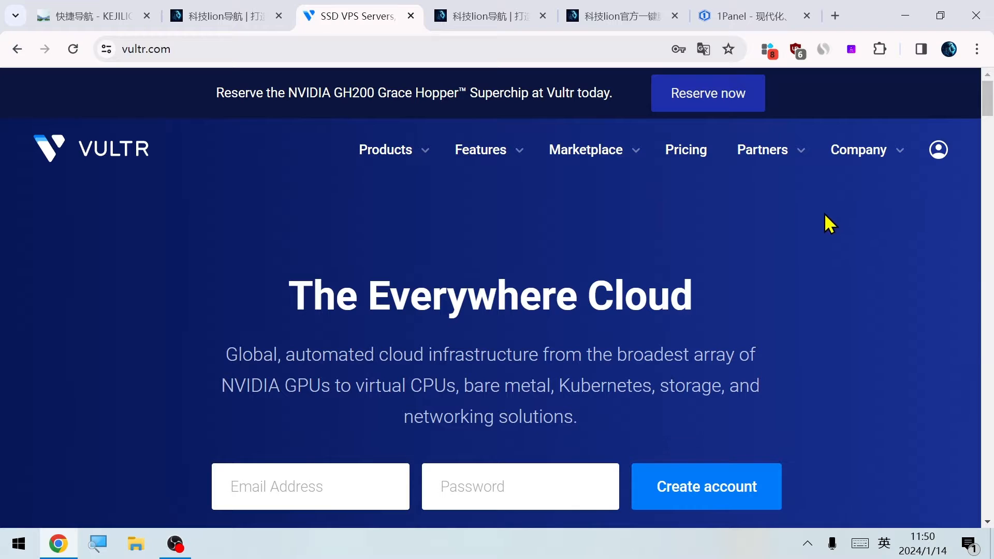
{"action": "mouse_move", "coordinate": [938, 150]}
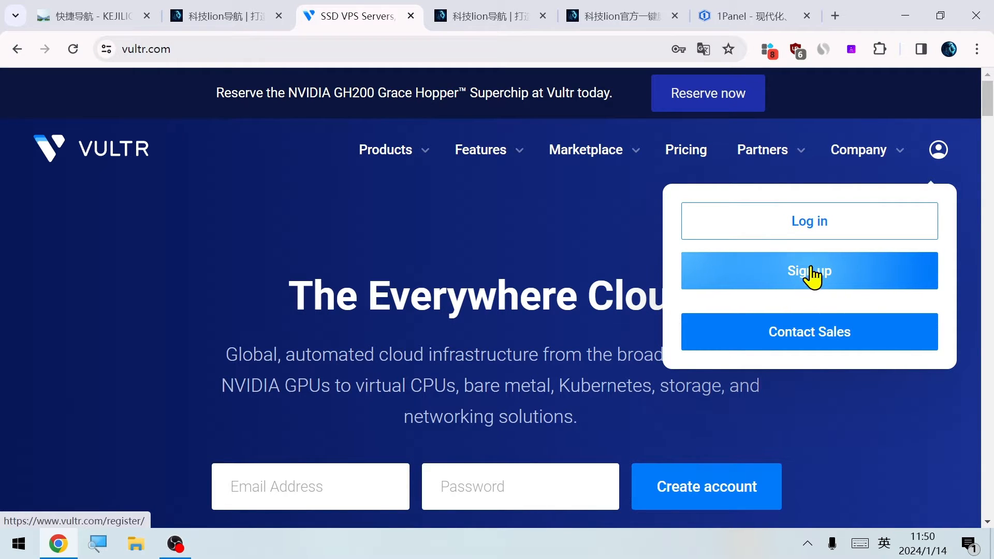
{"action": "left_click", "coordinate": [799, 227]}
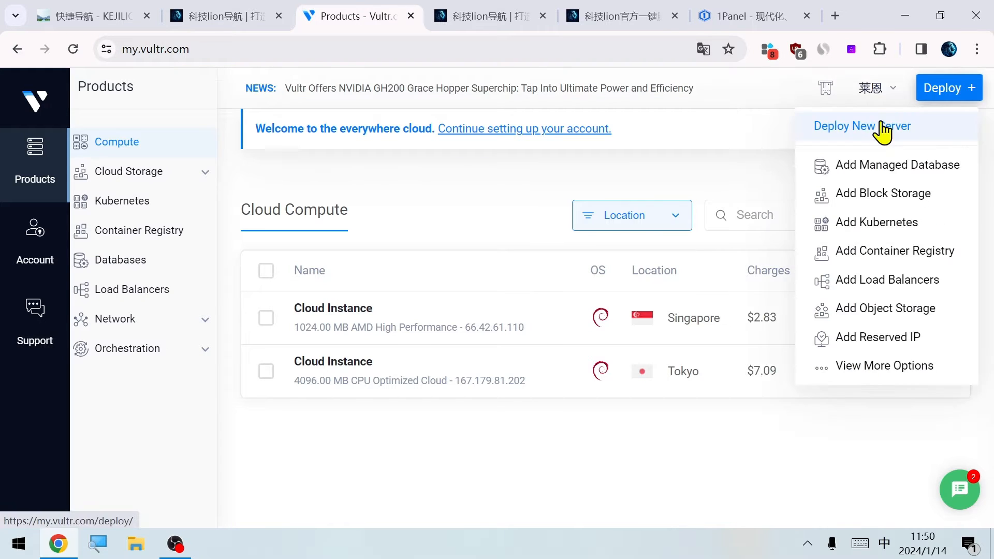
{"action": "left_click", "coordinate": [884, 130]}
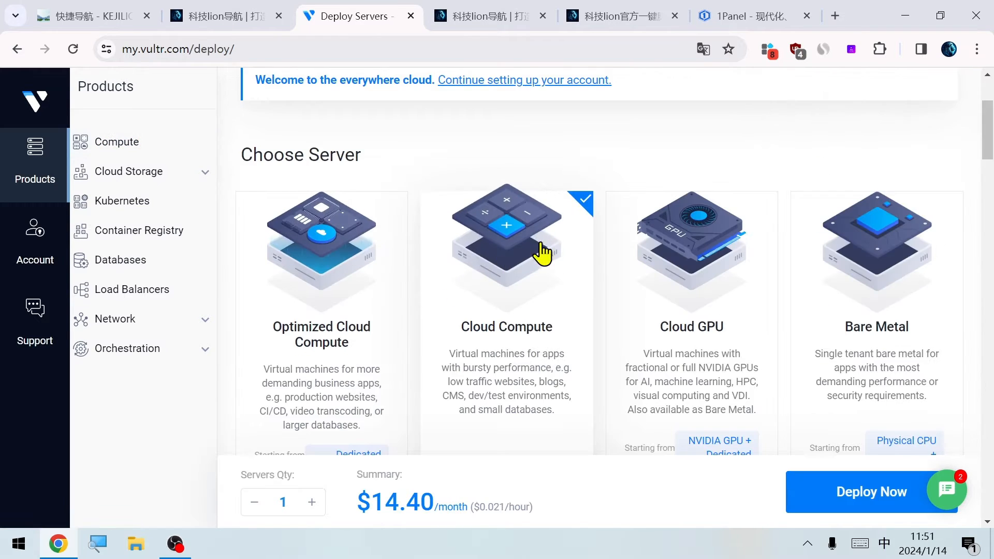
Configure a Cloud Compute server with AMD High Performance, Debian 12 x64 and the 25 GB NVMe size at $6/month
{"action": "scroll", "coordinate": [543, 251], "scroll_direction": "down", "scroll_amount": 7}
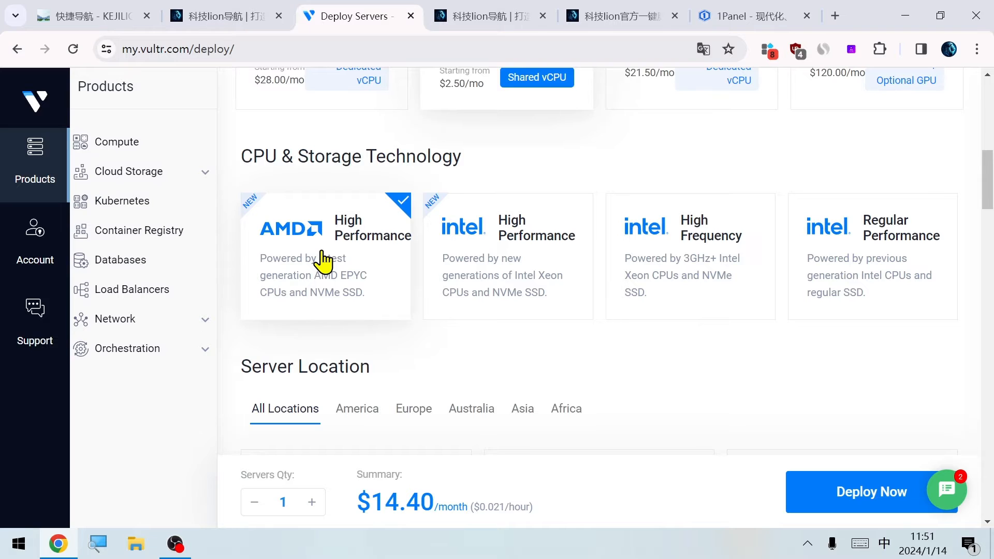
{"action": "scroll", "coordinate": [608, 196], "scroll_direction": "down", "scroll_amount": 6}
{"action": "scroll", "coordinate": [335, 285], "scroll_direction": "down", "scroll_amount": 8}
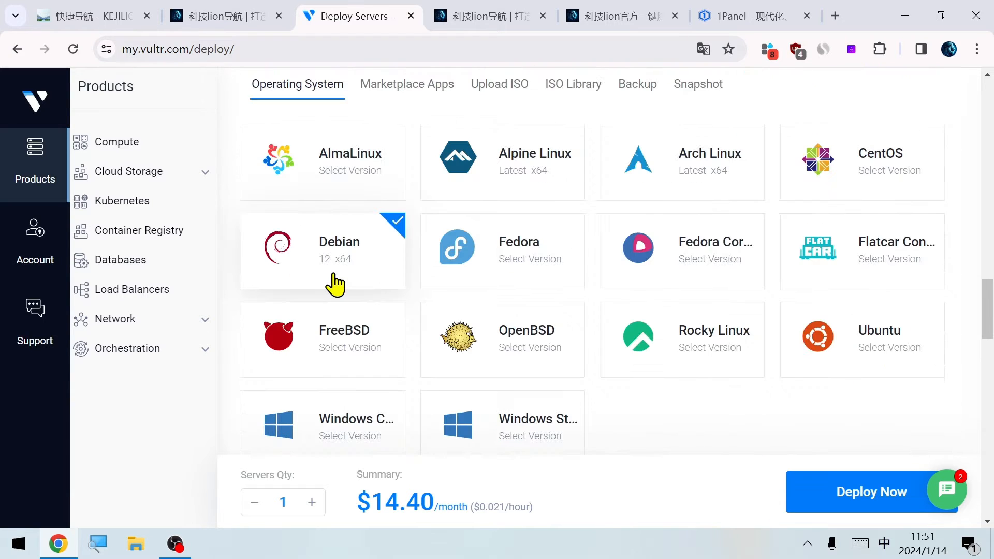
{"action": "scroll", "coordinate": [335, 284], "scroll_direction": "down", "scroll_amount": 5}
{"action": "left_click", "coordinate": [335, 284]}
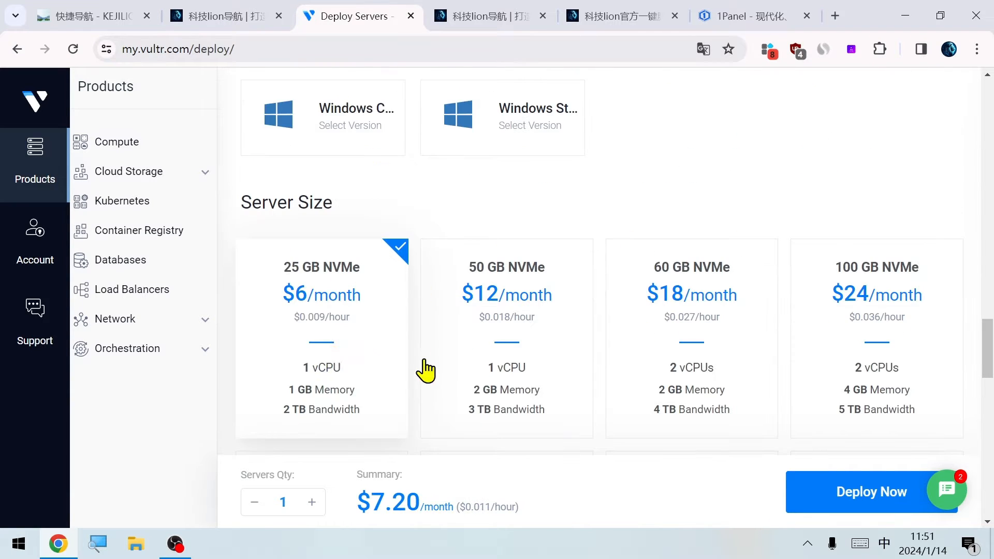
Turn off automatic backups for the new server, keep IPv6 enabled, and deploy it
{"action": "scroll", "coordinate": [269, 306], "scroll_direction": "down", "scroll_amount": 6}
{"action": "left_click", "coordinate": [270, 296]}
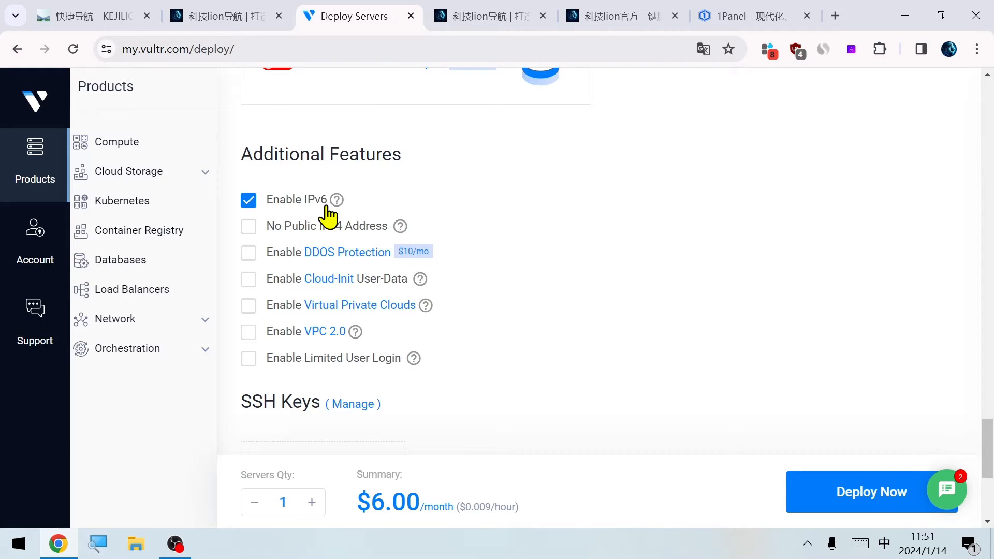
{"action": "scroll", "coordinate": [569, 363], "scroll_direction": "down", "scroll_amount": 3}
{"action": "left_click", "coordinate": [857, 492]}
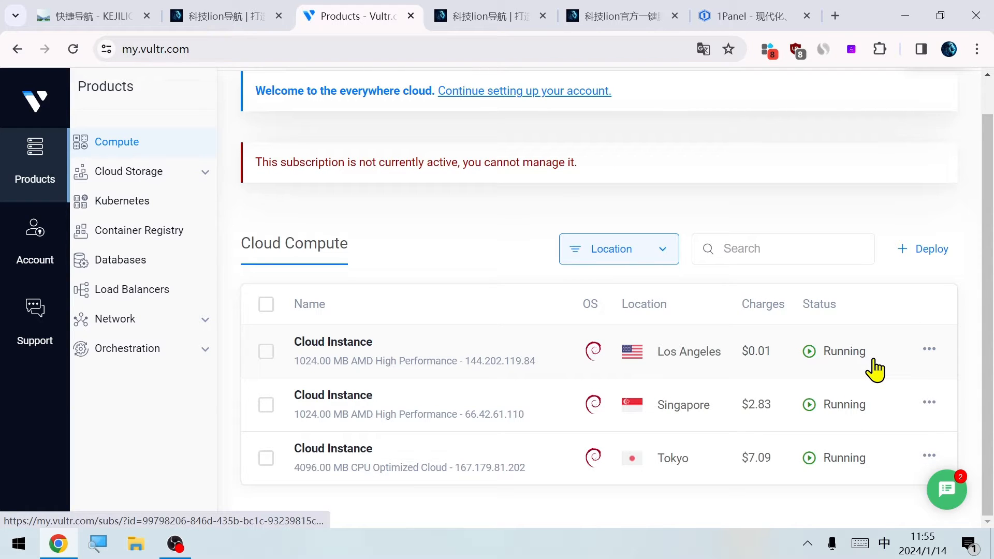
Copy the IP address from the Los Angeles instance's details and ping it from the Windows command prompt
{"action": "left_click", "coordinate": [875, 368]}
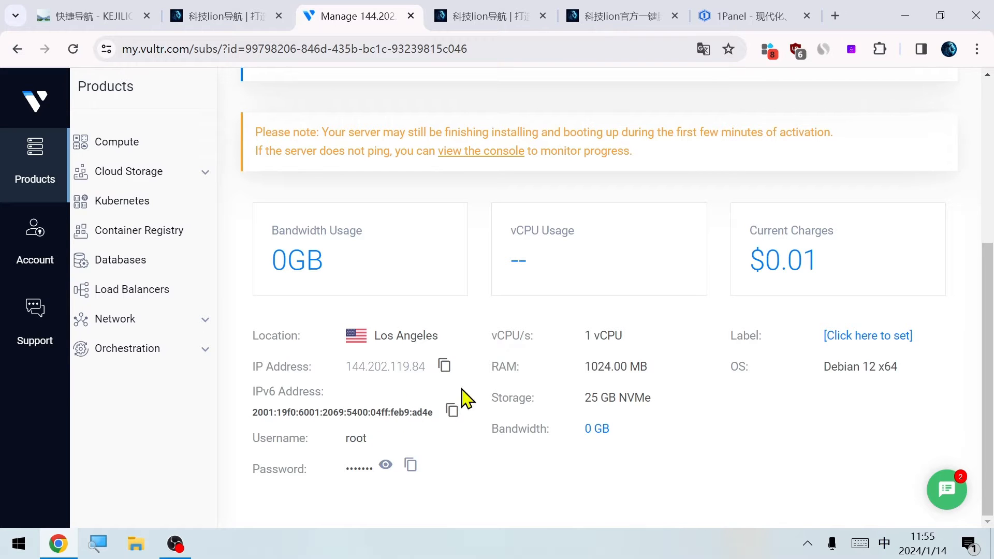
{"action": "left_click", "coordinate": [445, 366]}
{"action": "left_click", "coordinate": [19, 544]}
{"action": "type", "text": "cmd"}
{"action": "key", "text": "Return"}
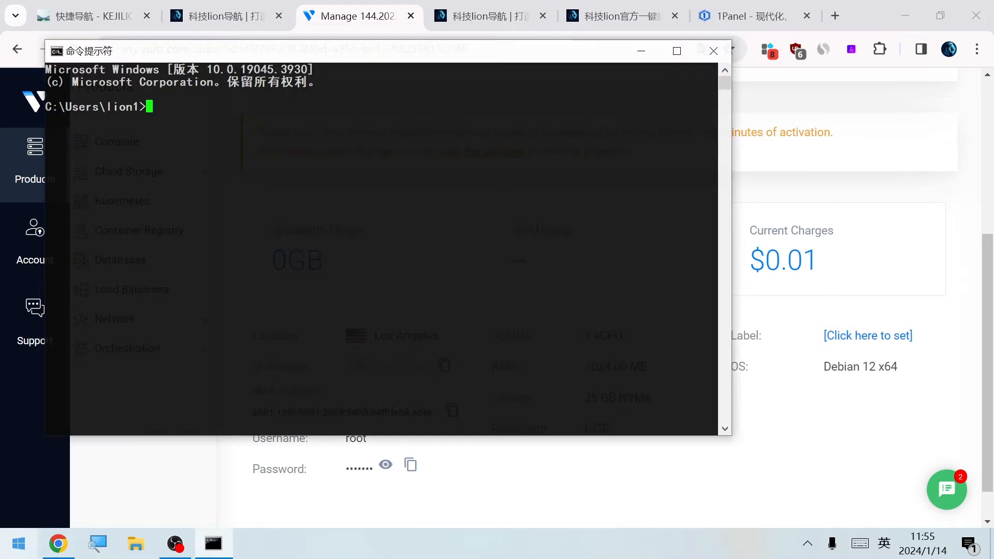
{"action": "type", "text": "ping"}
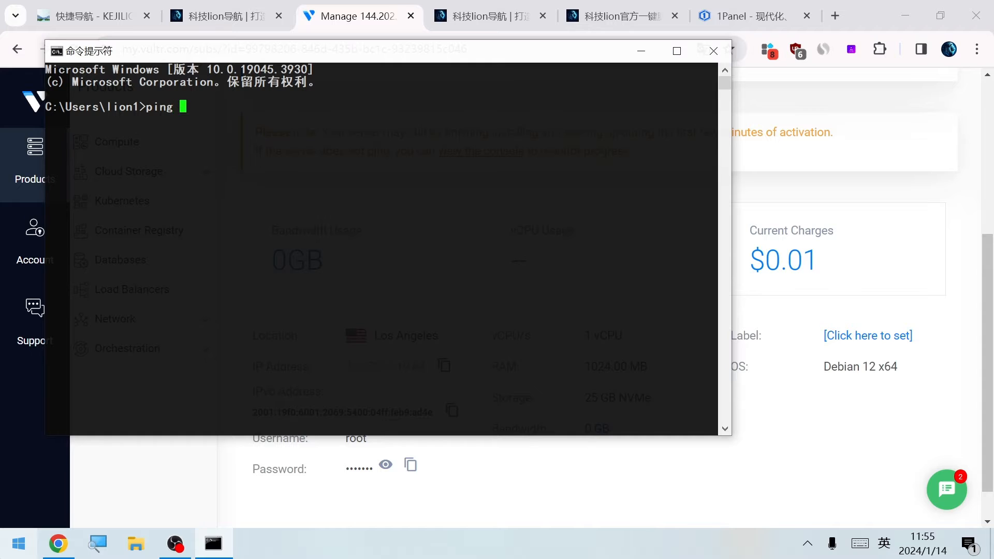
{"action": "key", "text": "ctrl+v"}
{"action": "key", "text": "Return"}
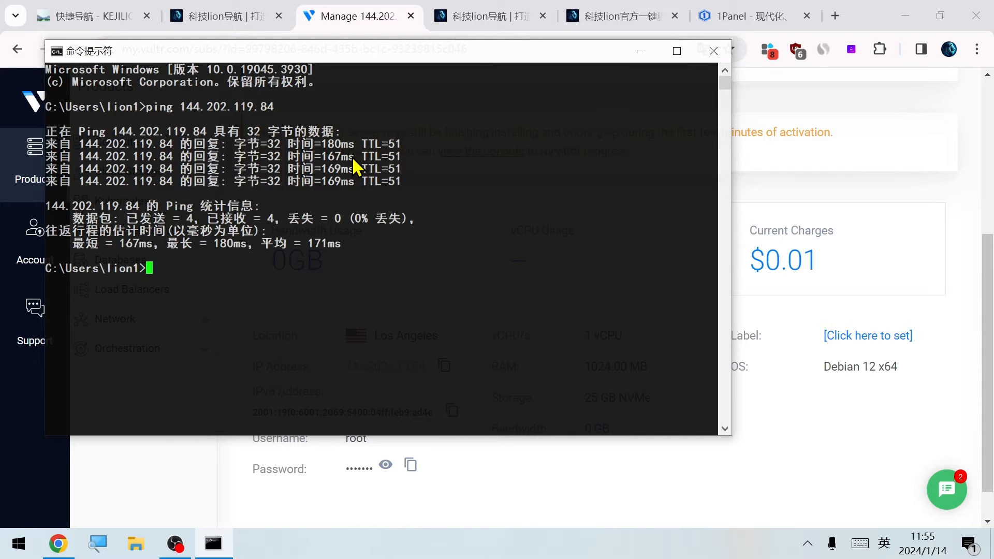
{"action": "key", "text": "alt+F4"}
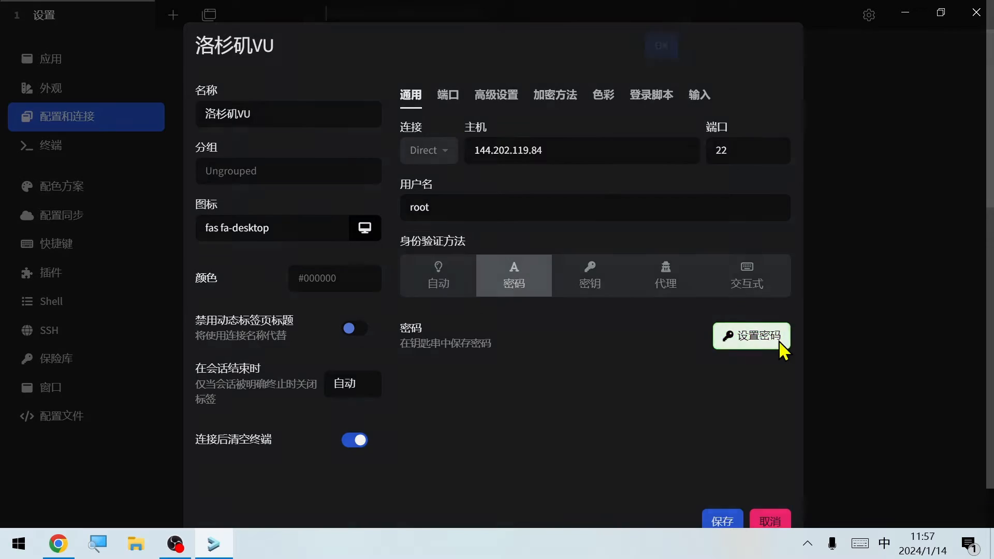
Store the server's root password in the SSH profile 洛杉矶VU, connect, and accept and remember the host key
{"action": "left_click", "coordinate": [779, 340]}
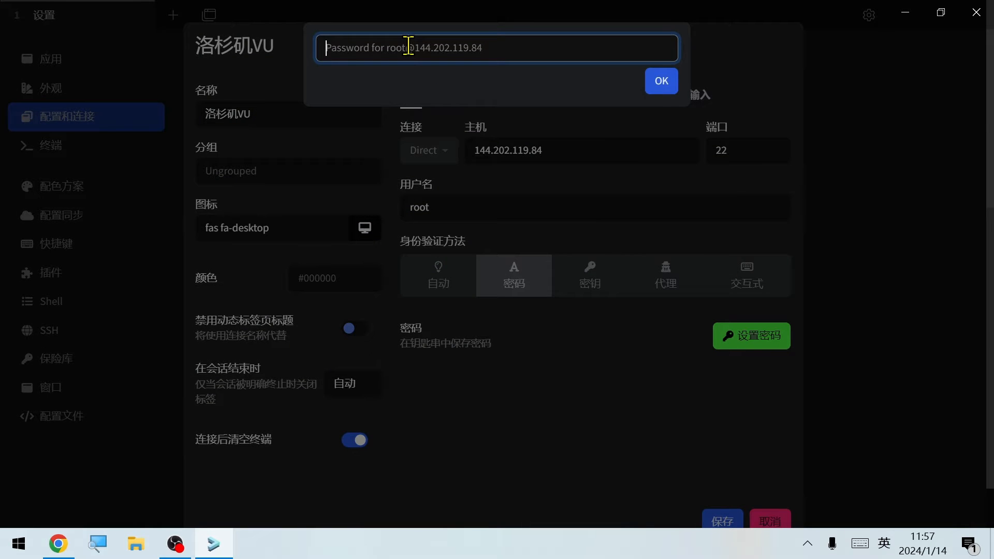
{"action": "key", "text": "alt+Tab"}
{"action": "scroll", "coordinate": [404, 366], "scroll_direction": "down", "scroll_amount": 1}
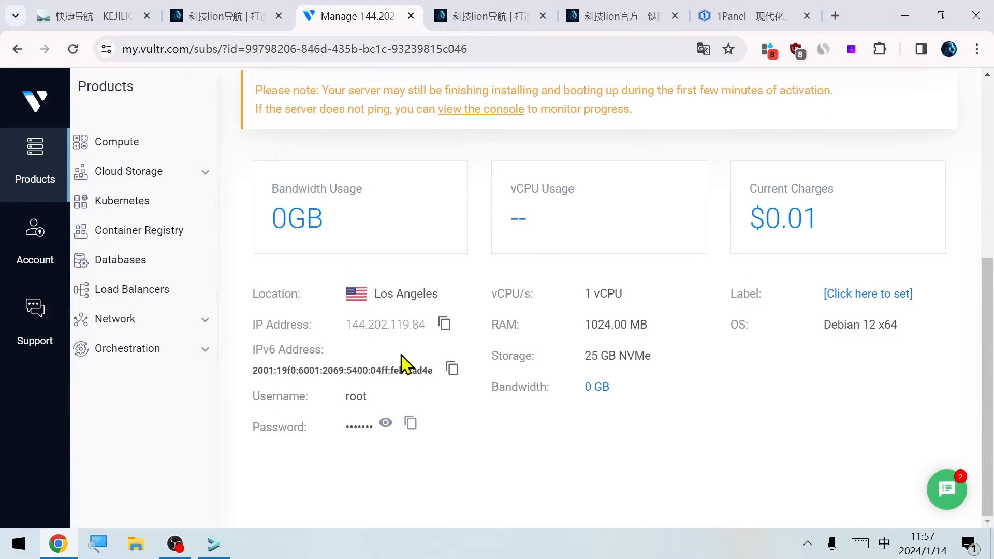
{"action": "left_click", "coordinate": [412, 426]}
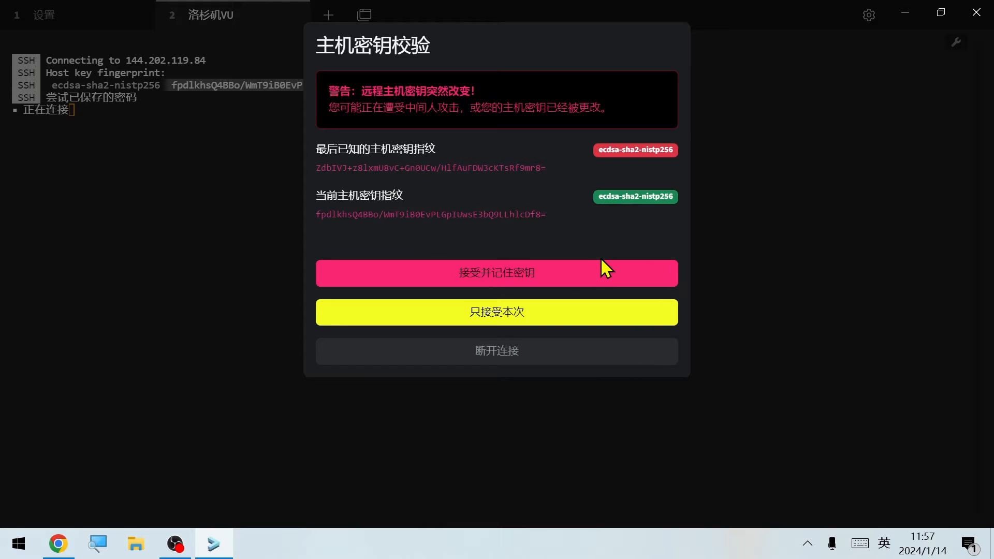
{"action": "left_click", "coordinate": [589, 264]}
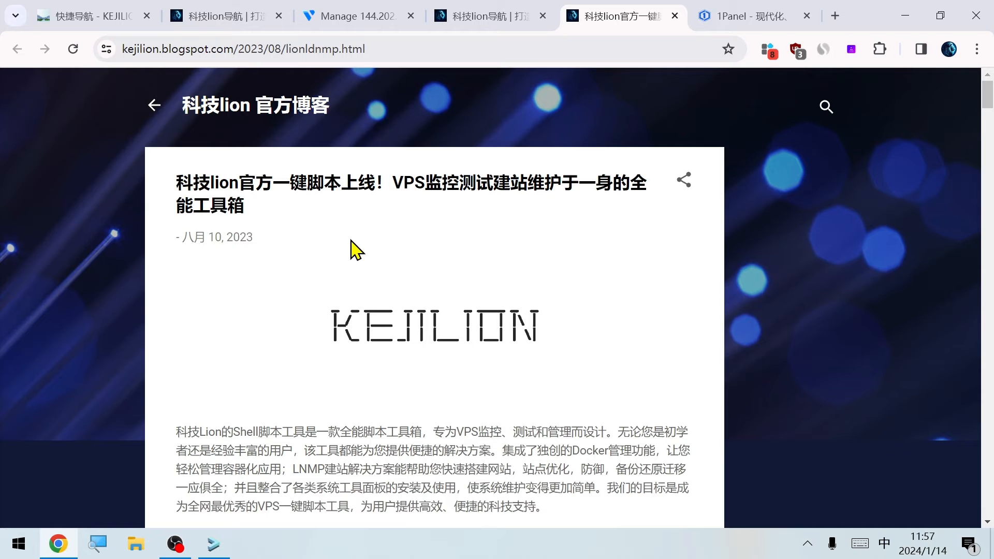
Copy "apt update -y && apt install -y curl" from the kejilion blog post and run it in the SSH terminal
{"action": "scroll", "coordinate": [356, 250], "scroll_direction": "down", "scroll_amount": 5}
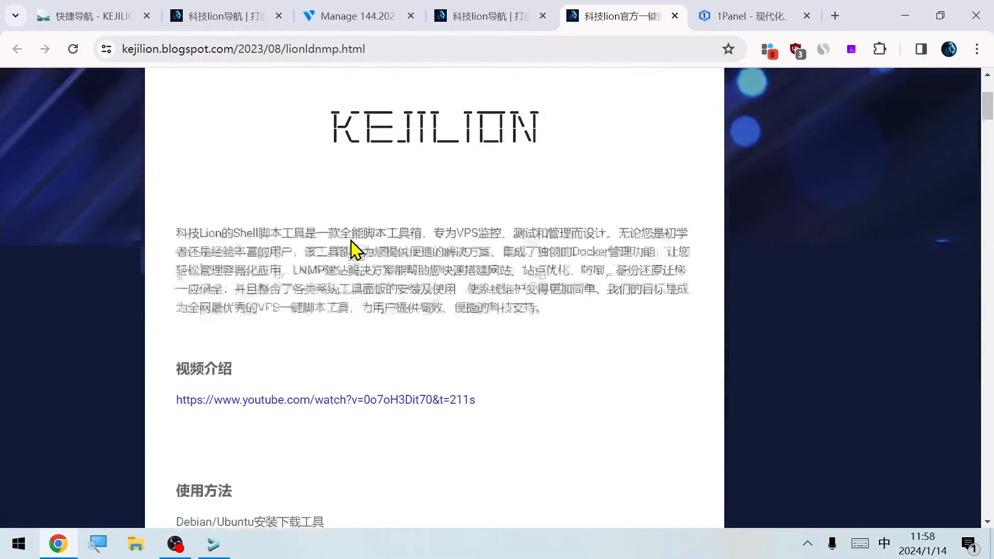
{"action": "scroll", "coordinate": [356, 250], "scroll_direction": "down", "scroll_amount": 3}
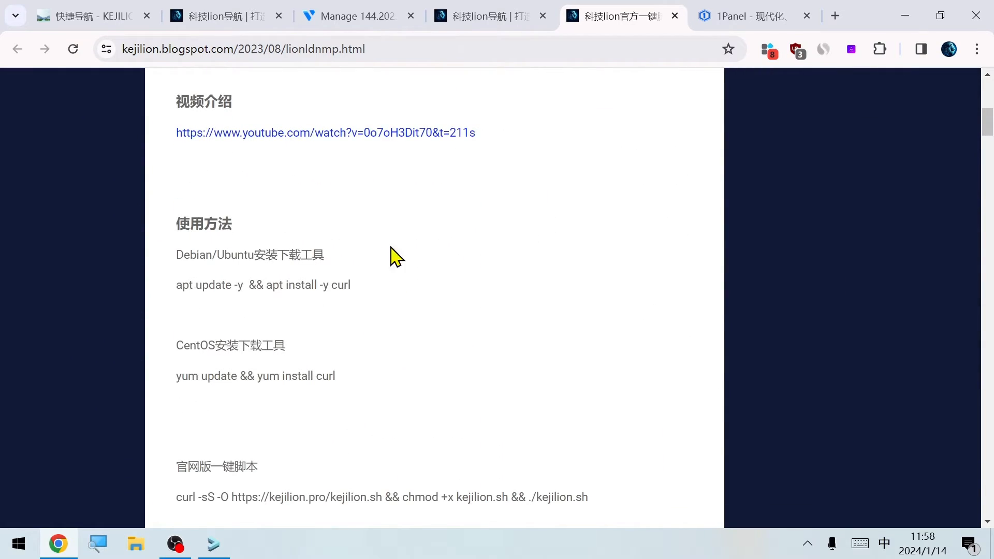
{"action": "left_click_drag", "start_coordinate": [387, 288], "coordinate": [166, 287]}
{"action": "right_click", "coordinate": [214, 289]}
{"action": "left_click", "coordinate": [248, 64]}
{"action": "key", "text": "alt+Tab"}
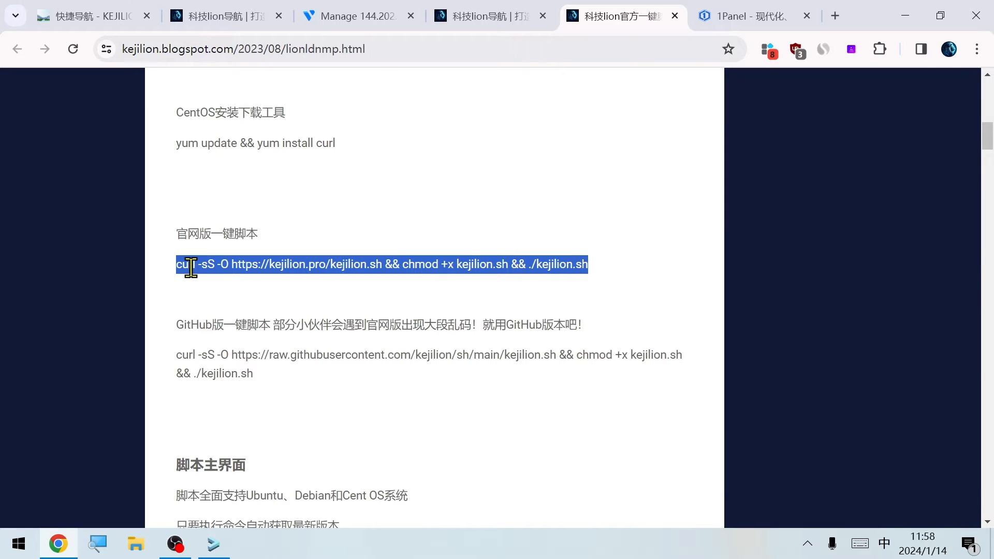
Run the blog's official kejilion.sh one-click script on the server and choose option 11, 面板工具
{"action": "right_click", "coordinate": [189, 265]}
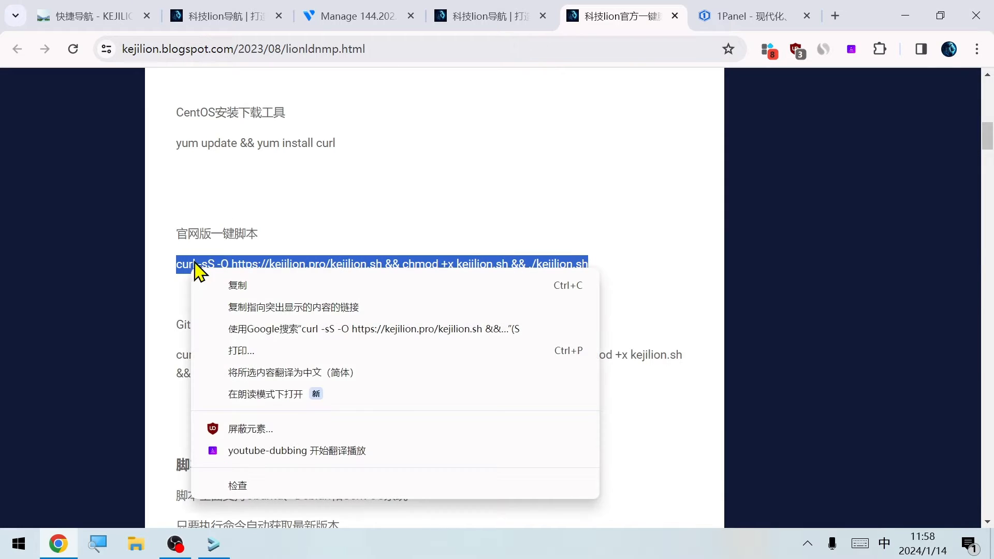
{"action": "left_click", "coordinate": [238, 285]}
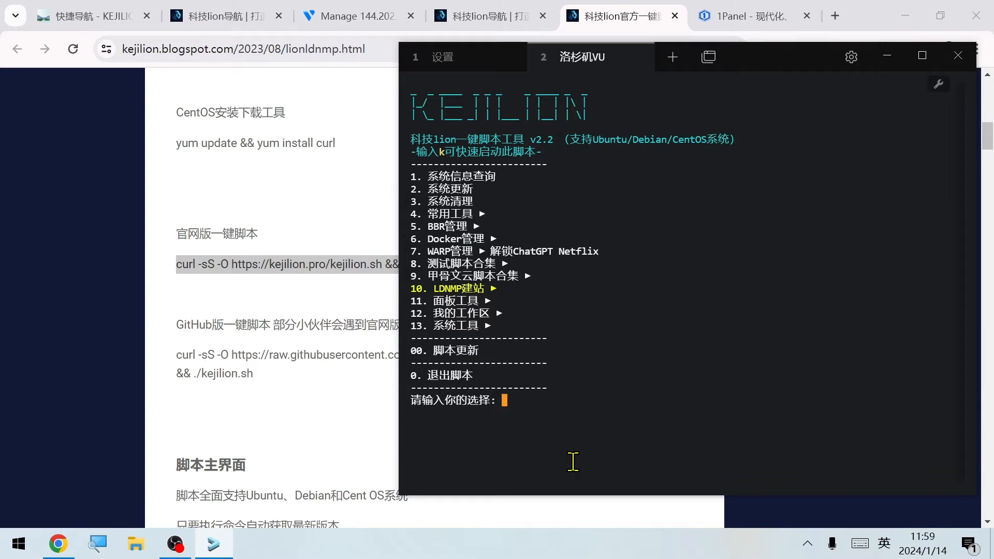
{"action": "type", "text": "11"}
{"action": "key", "text": "Return"}
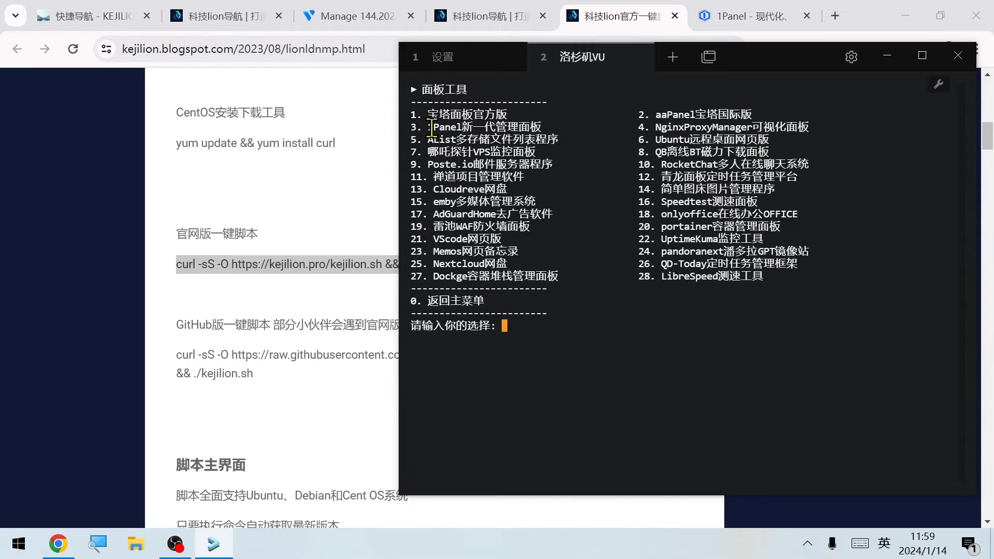
Choose option 3, 1Panel, from the panel tools and confirm its installation
{"action": "type", "text": "3"}
{"action": "key", "text": "Return"}
{"action": "type", "text": "y"}
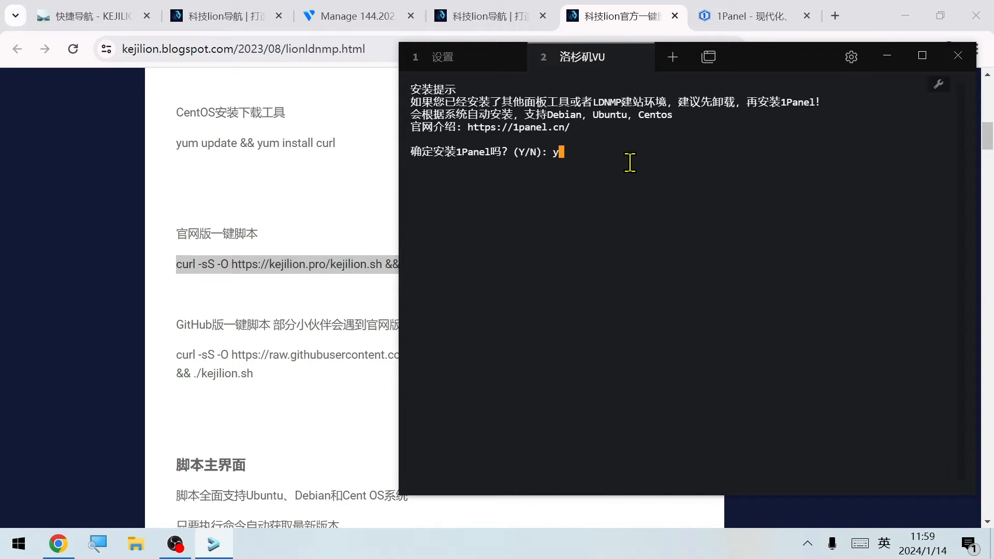
{"action": "key", "text": "Return"}
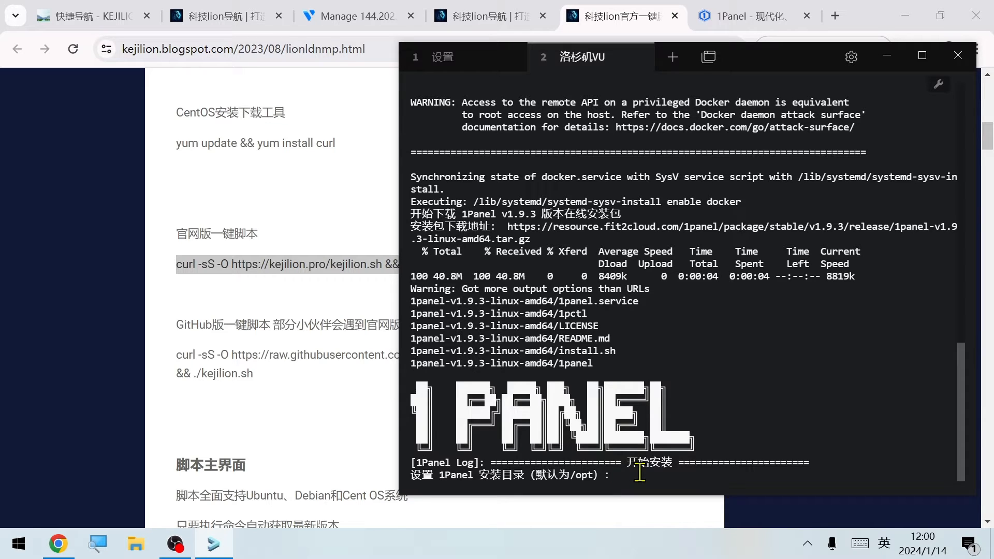
Accept the default installation directory /opt for 1Panel
{"action": "type", "text": "/home"}
{"action": "key", "text": "BackSpace"}
{"action": "key", "text": "BackSpace"}
{"action": "key", "text": "BackSpace"}
{"action": "key", "text": "BackSpace"}
{"action": "key", "text": "BackSpace"}
{"action": "key", "text": "Return"}
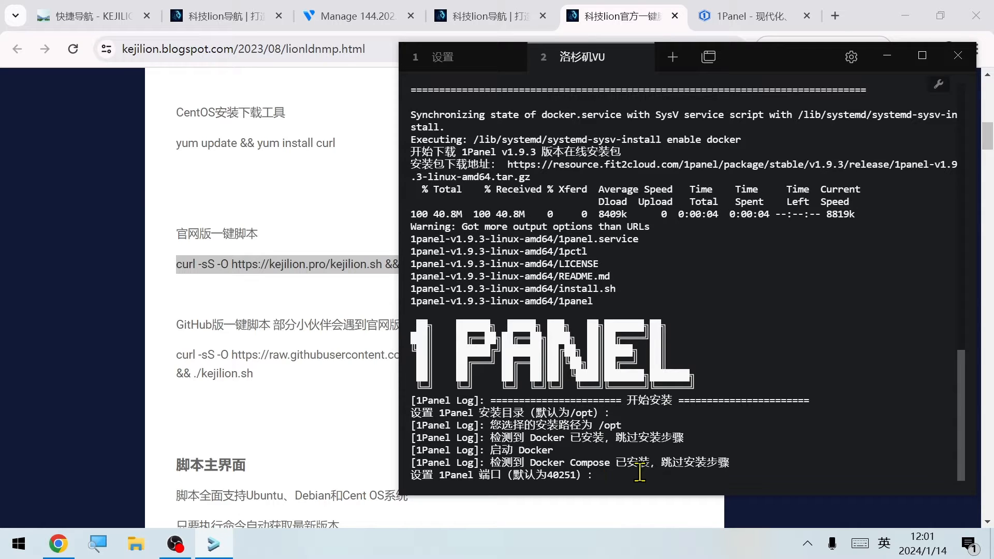
Set the 1Panel port to 8443 and reconnect the closed SSH session
{"action": "type", "text": "8443"}
{"action": "key", "text": "Return"}
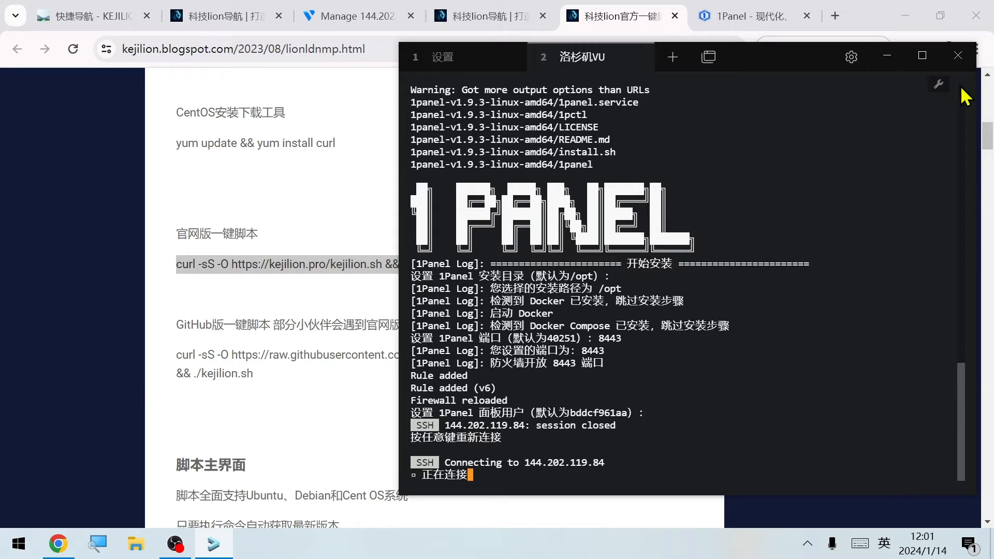
{"action": "left_click", "coordinate": [885, 86]}
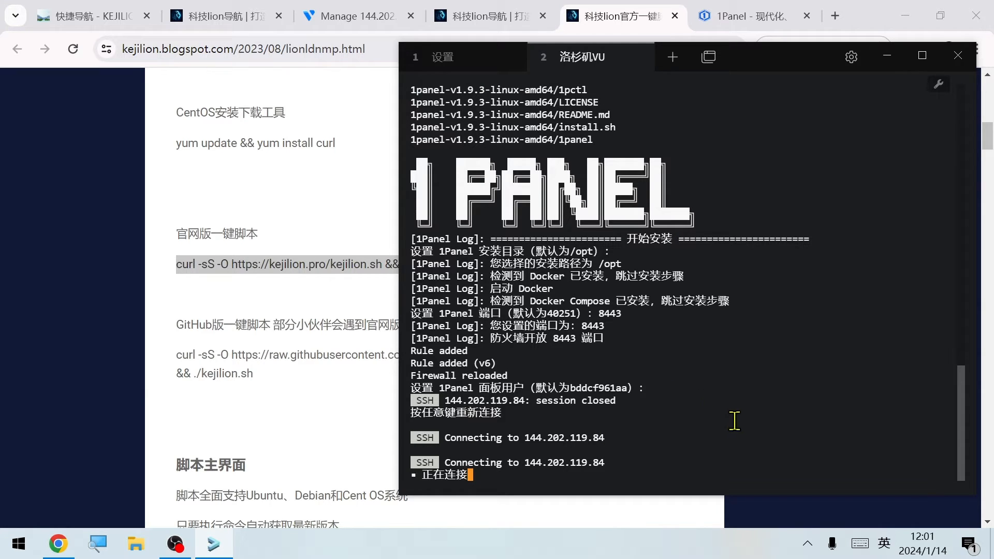
{"action": "key", "text": "Return"}
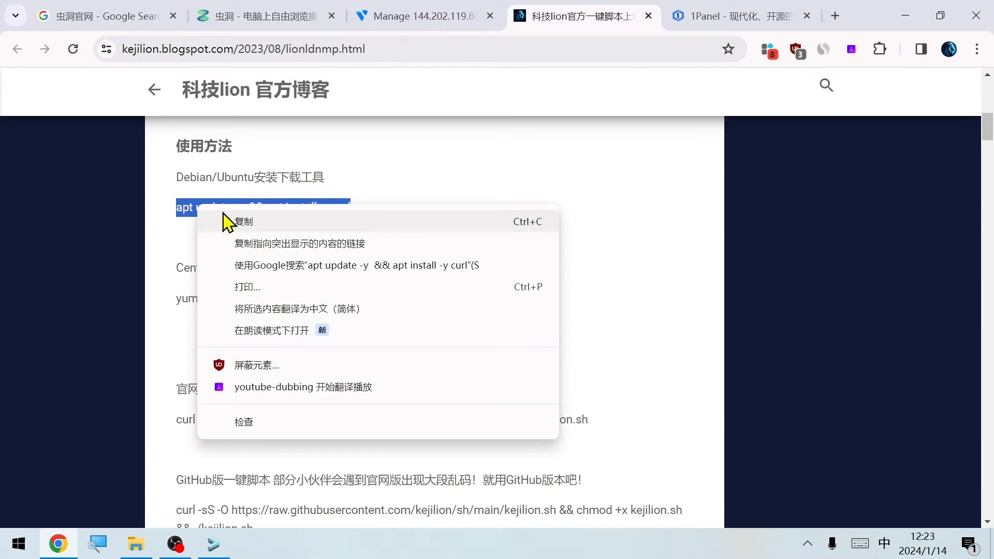
Run the blog's Debian curl installation command and the official kejilion.sh one-click script on the newly deployed Los Angeles server
{"action": "left_click", "coordinate": [254, 220]}
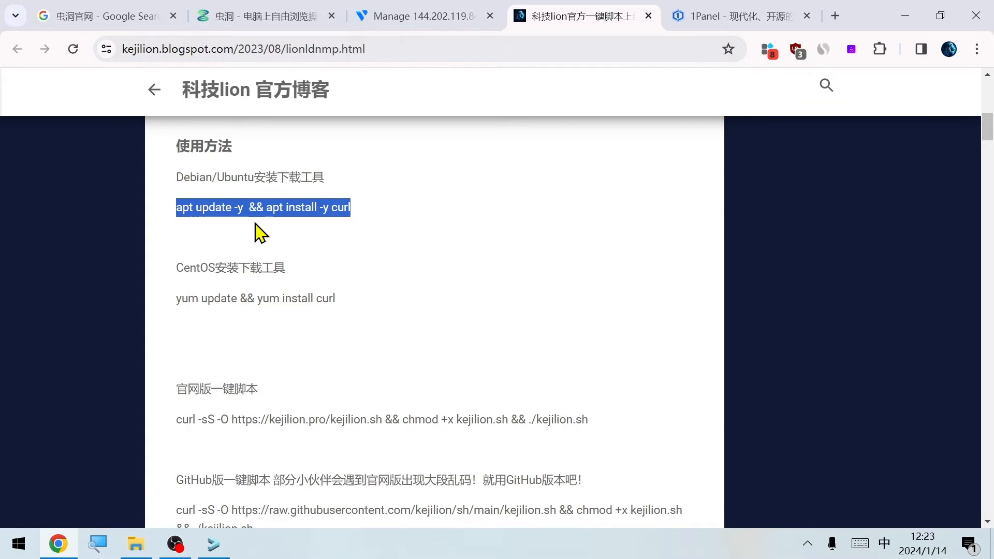
{"action": "key", "text": "alt+Tab"}
{"action": "key", "text": "alt+Tab"}
{"action": "scroll", "coordinate": [342, 322], "scroll_direction": "down", "scroll_amount": 1}
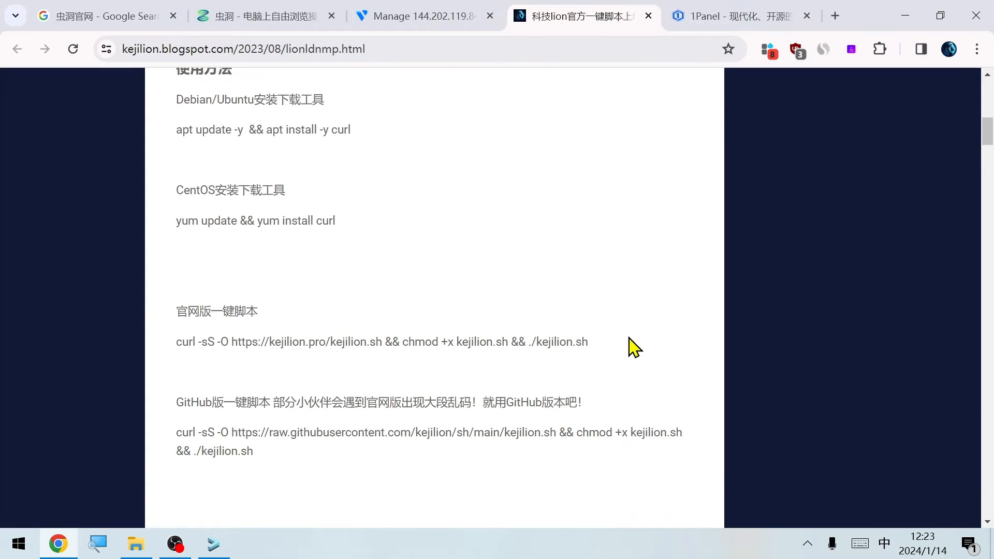
{"action": "left_click_drag", "start_coordinate": [628, 345], "coordinate": [155, 356]}
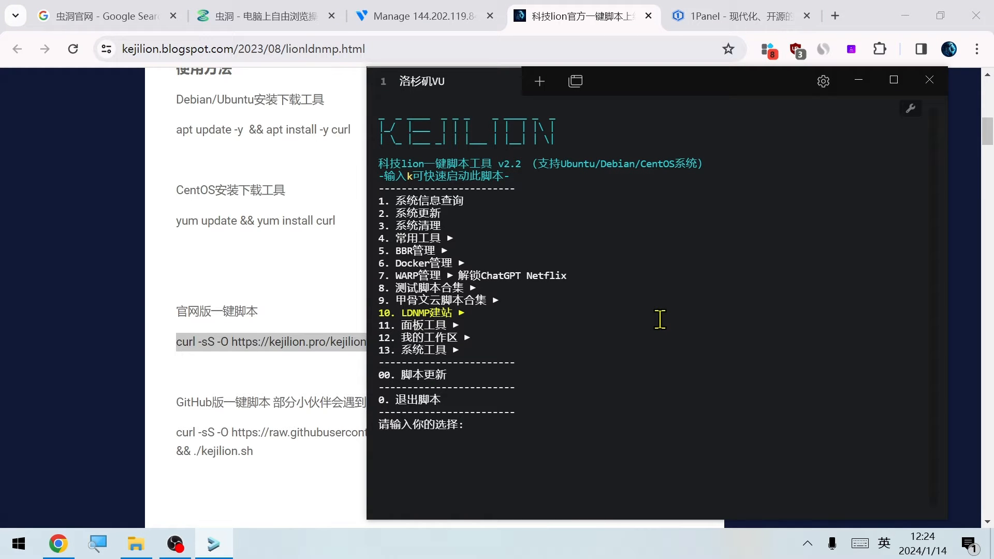
Enter the script's system tools (option 13) and open all server ports with option 5
{"action": "type", "text": "13"}
{"action": "key", "text": "Return"}
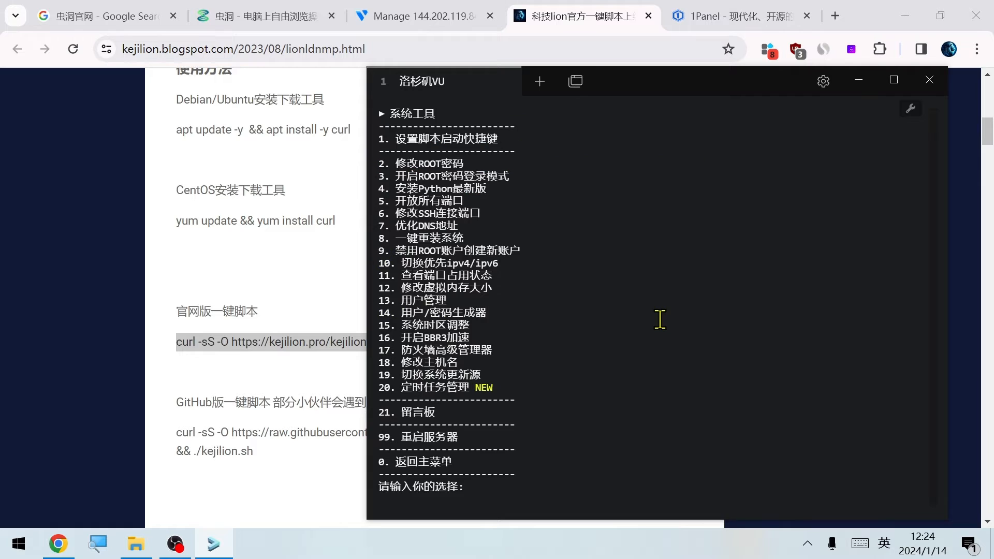
{"action": "type", "text": "5"}
{"action": "key", "text": "Return"}
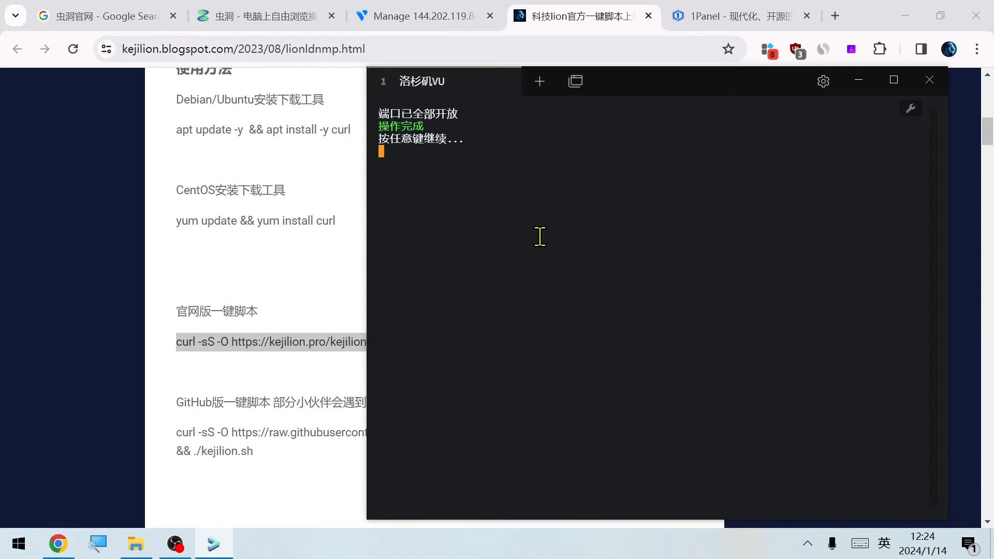
Return to the script's main menu, enter the panel tools (option 11), and start the 1Panel installation with option 3, confirming with y
{"action": "key", "text": "Return"}
{"action": "type", "text": "0"}
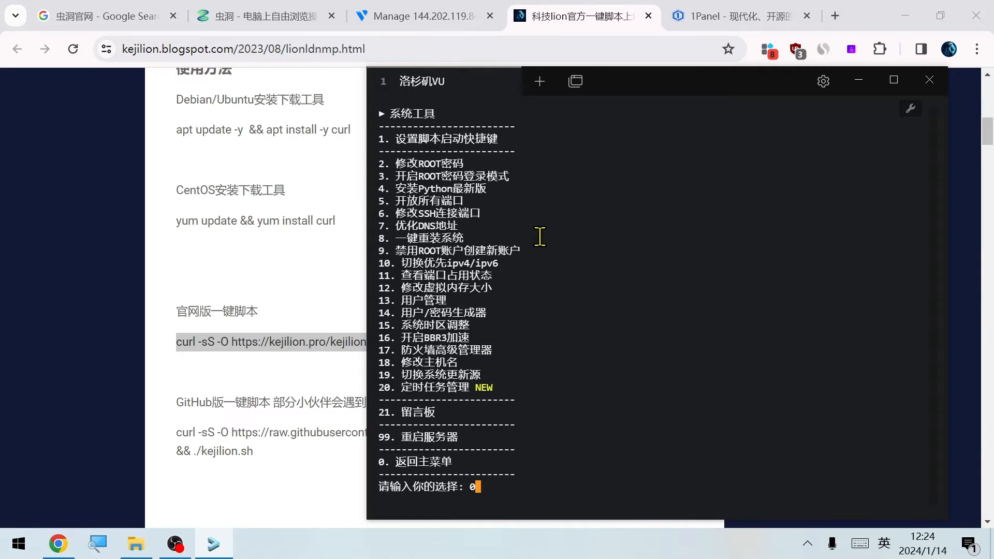
{"action": "key", "text": "Return"}
{"action": "type", "text": "1"}
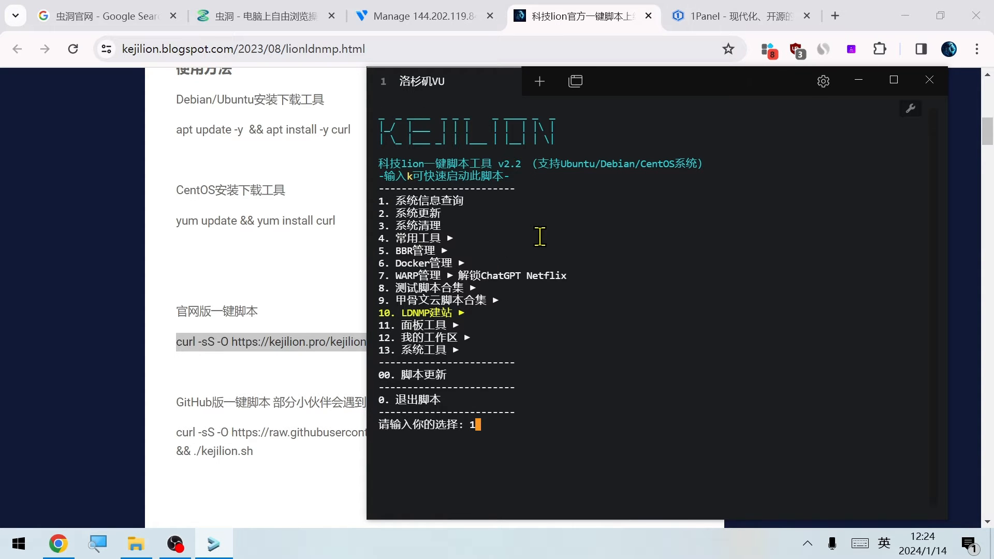
{"action": "type", "text": "1"}
{"action": "key", "text": "Return"}
{"action": "type", "text": "3"}
{"action": "key", "text": "Return"}
{"action": "type", "text": "y"}
{"action": "key", "text": "Return"}
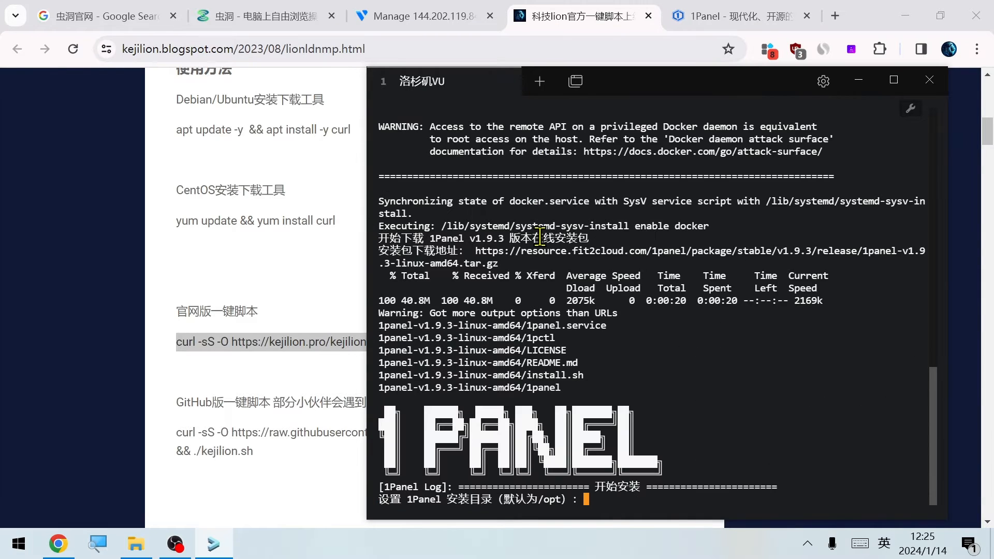
Accept the default installation directory /opt and set the 1Panel port to 8443
{"action": "key", "text": "Return"}
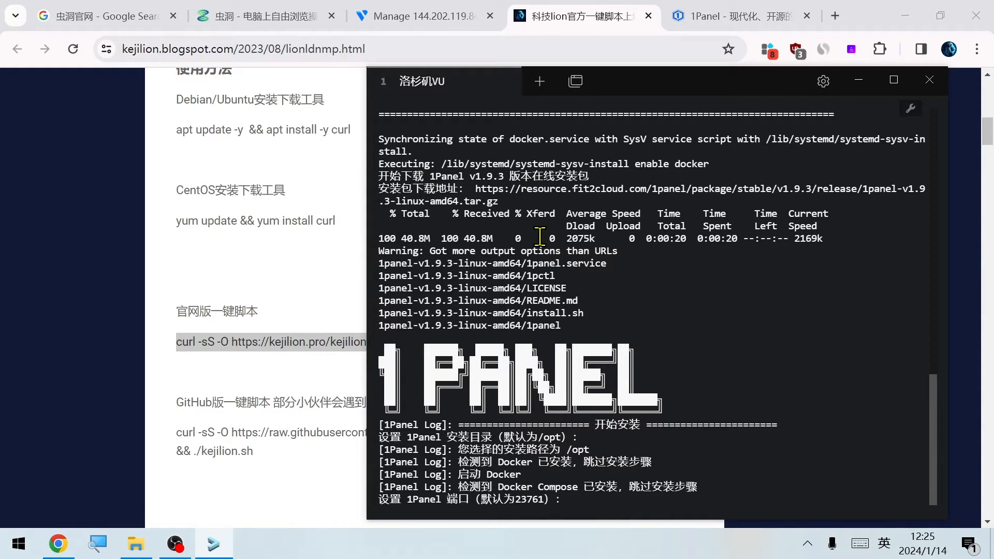
{"action": "type", "text": "8443"}
{"action": "key", "text": "Return"}
Set the 1Panel panel user to lion and enter the panel password
{"action": "type", "text": "lio"}
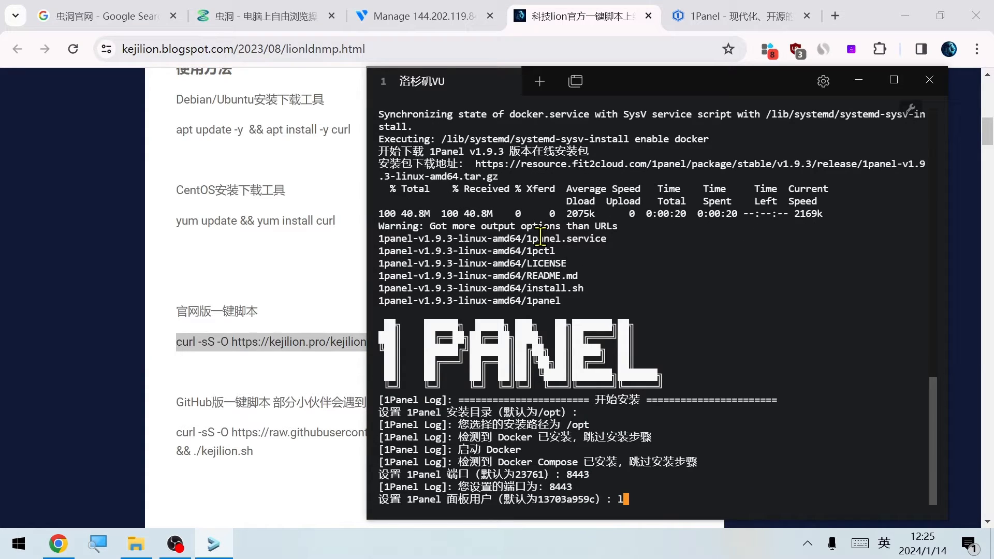
{"action": "key", "text": "BackSpace"}
{"action": "key", "text": "BackSpace"}
{"action": "key", "text": "BackSpace"}
{"action": "type", "text": "lion"}
{"action": "key", "text": "Return"}
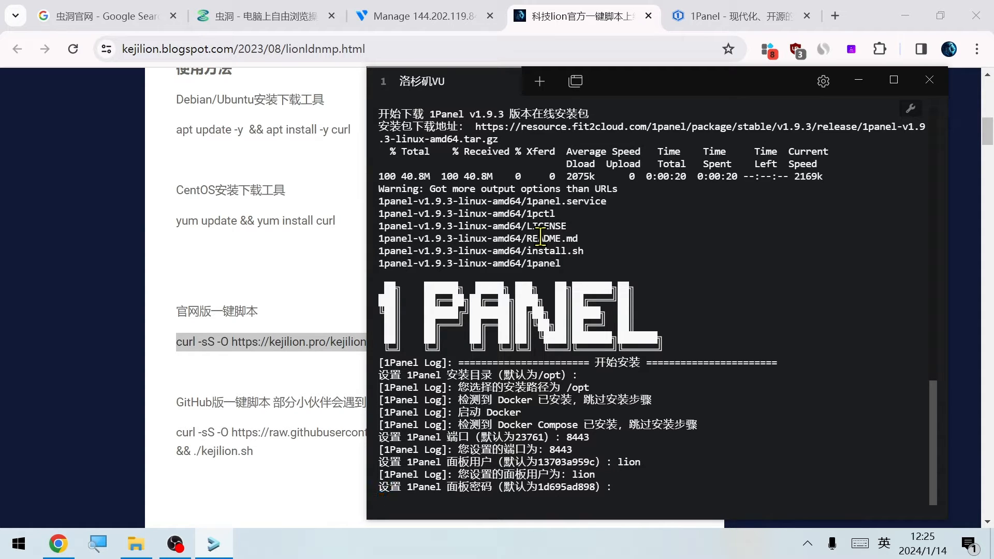
{"action": "key", "text": "Return"}
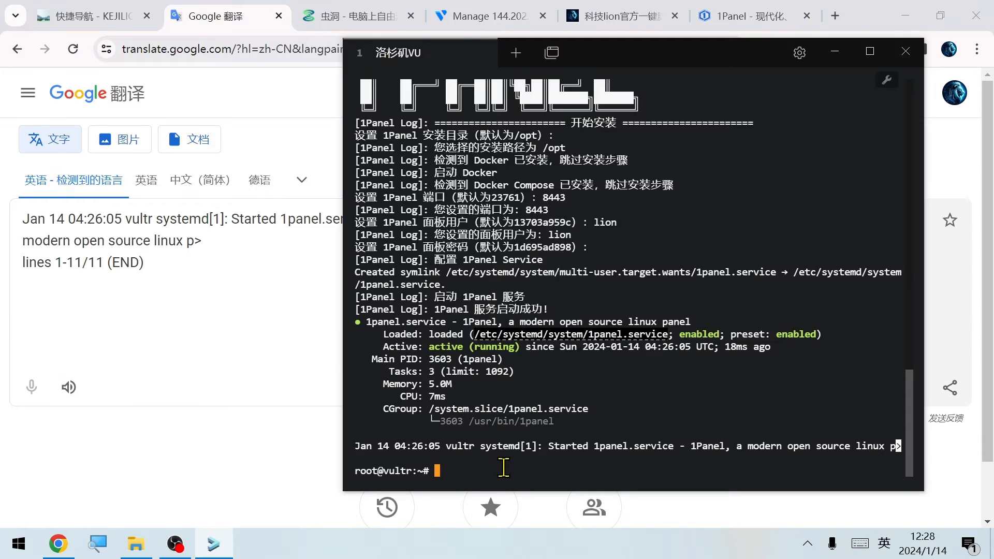
Relaunch the kejilion.sh script and open the 1Panel management page through the panel tools (option 11)
{"action": "type", "text": "curl -sS -O https://kejilion.pro/kejilion.sh && chmod +x kejilion.sh && ./kejilion.sh"}
{"action": "key", "text": "Return"}
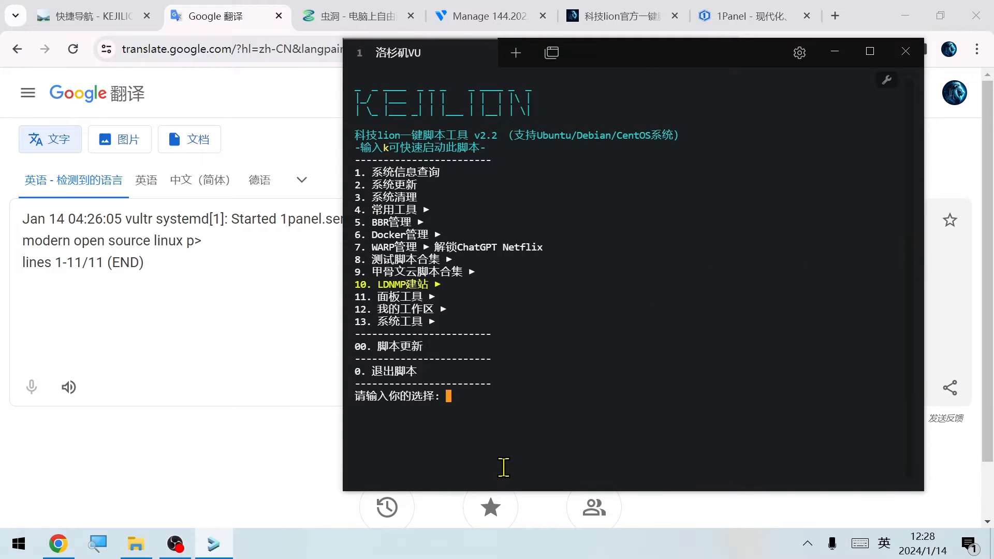
{"action": "type", "text": "11"}
{"action": "key", "text": "Return"}
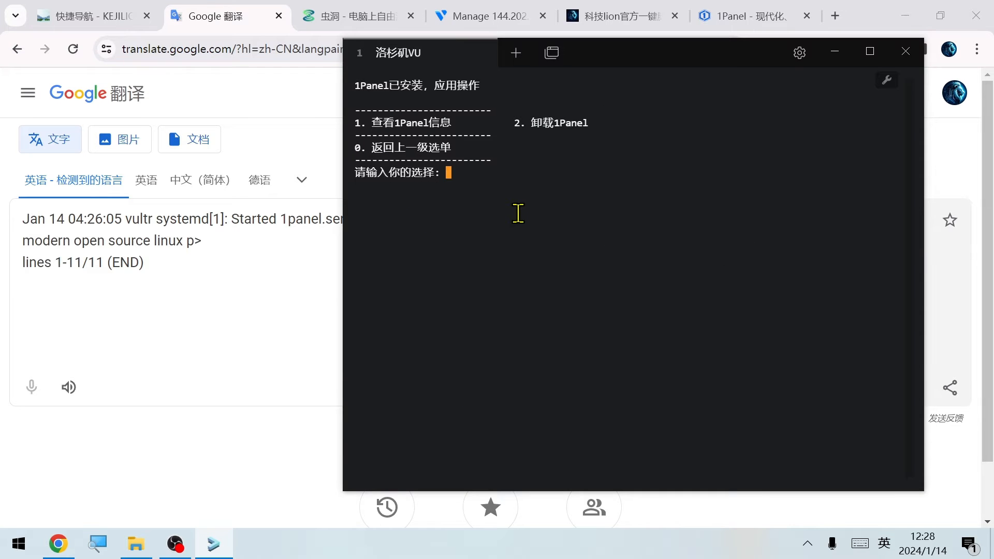
Leave the 1Panel page, query the system information with option 1, and copy the server's public IPv4 address
{"action": "type", "text": "0"}
{"action": "key", "text": "Return"}
{"action": "type", "text": "1"}
{"action": "key", "text": "Return"}
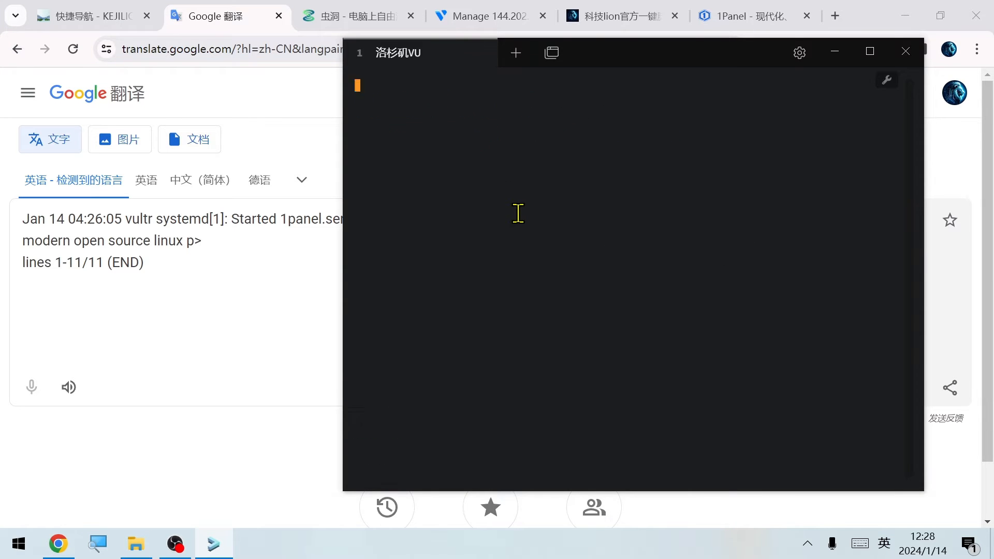
{"action": "double_click", "coordinate": [490, 349]}
{"action": "right_click", "coordinate": [490, 349]}
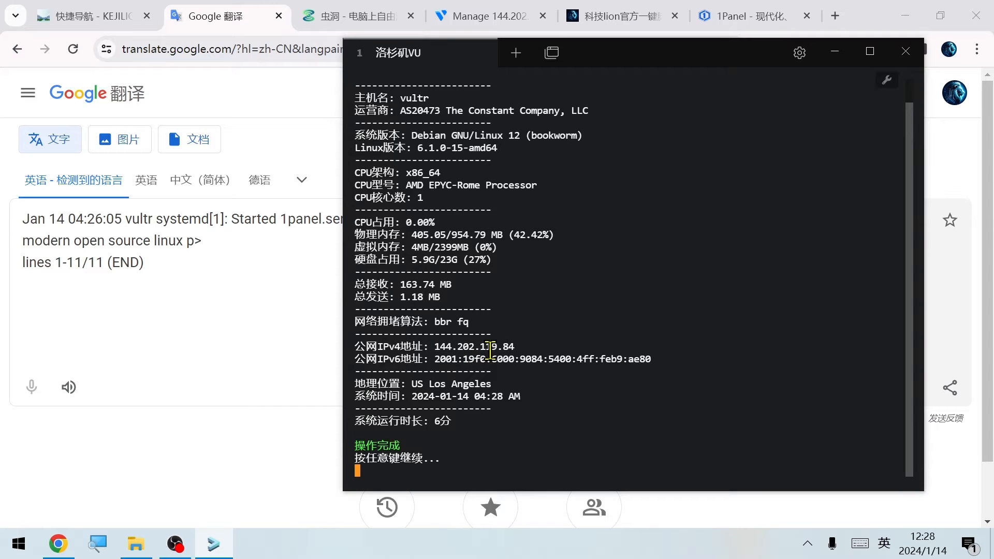
Switch to Chrome and open 144.202.119.84:8443 in a new tab
{"action": "left_click", "coordinate": [212, 358]}
{"action": "key", "text": "ctrl+t"}
{"action": "type", "text": "144.202.119.84"}
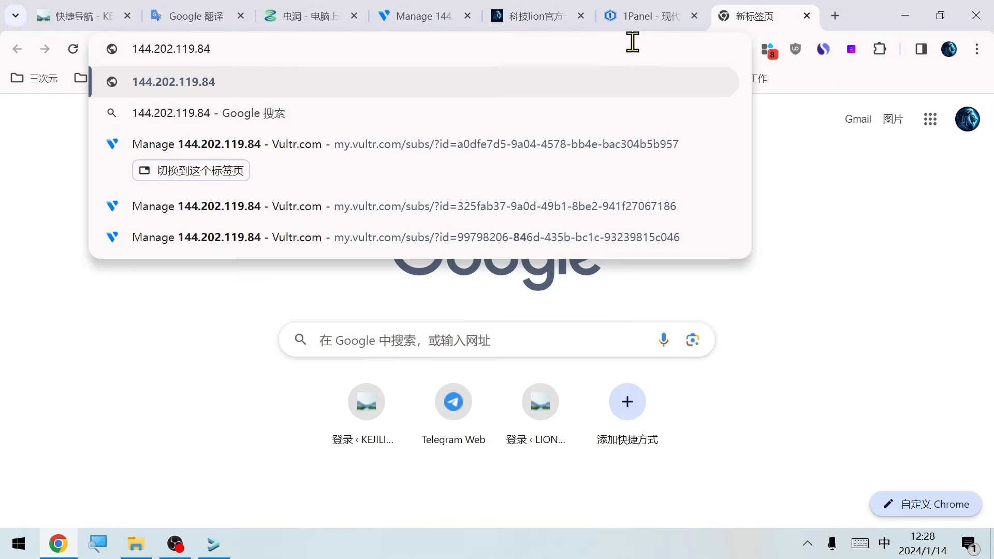
{"action": "key", "text": "shift"}
{"action": "type", "text": ":8443"}
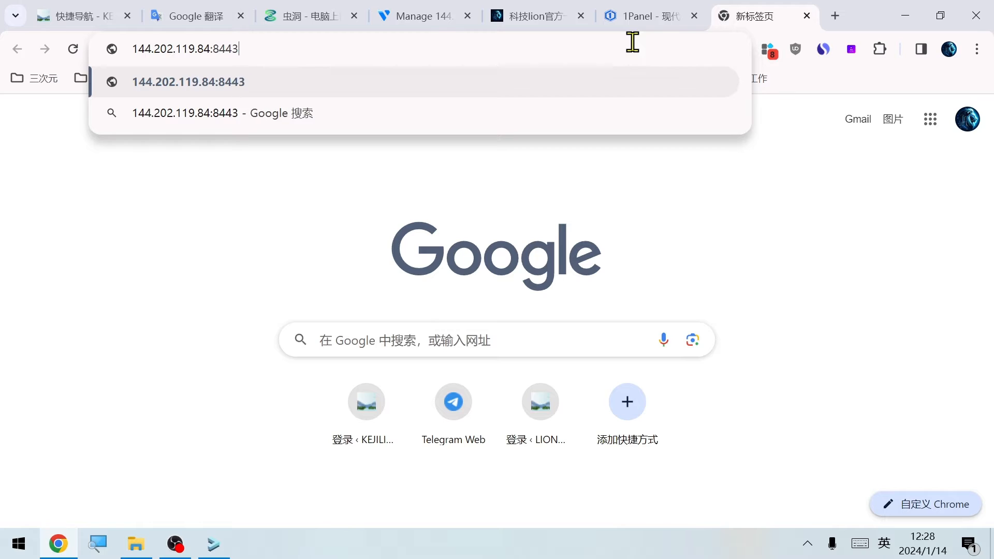
{"action": "key", "text": "Return"}
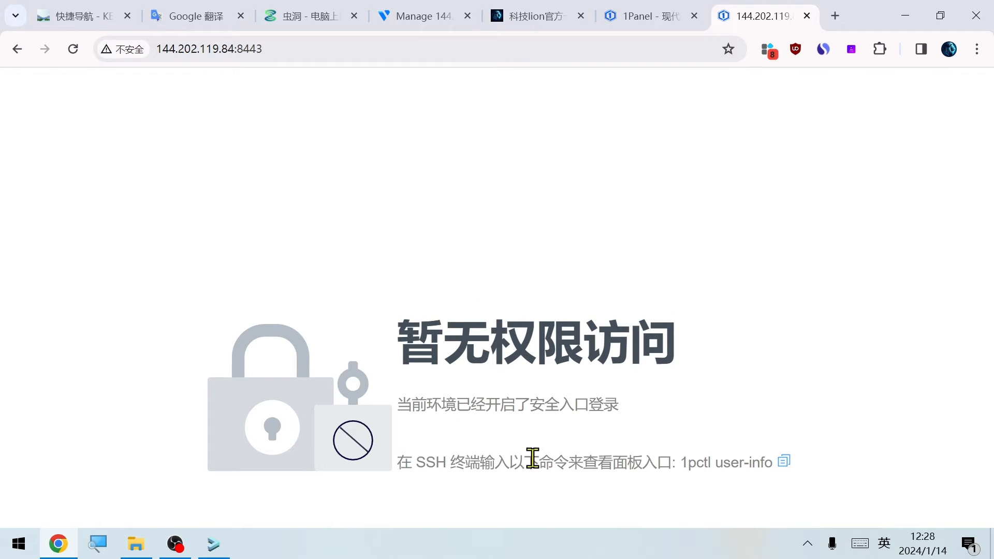
Copy the 1pctl user-info command from the access page, run it in the SSH terminal, and copy the resulting panel address
{"action": "left_click", "coordinate": [784, 461]}
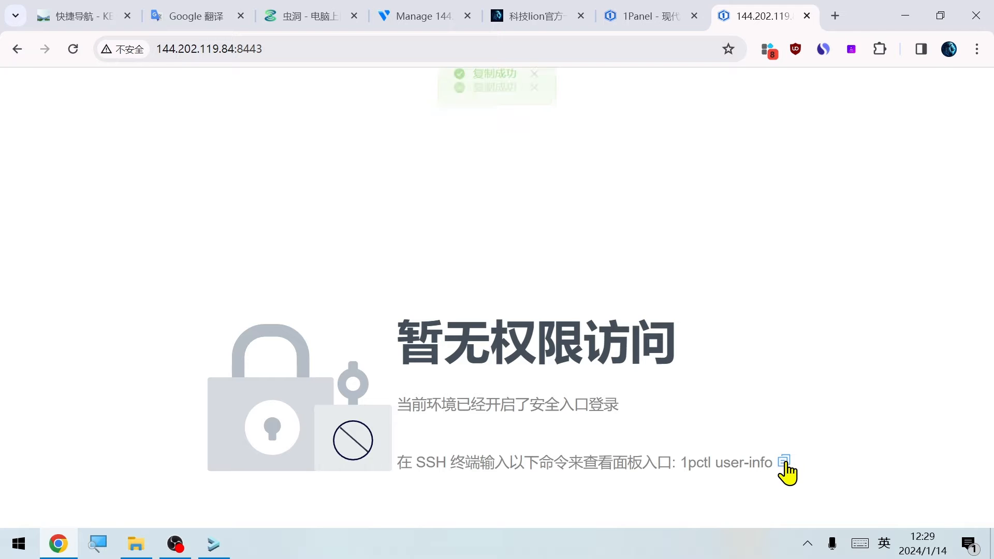
{"action": "key", "text": "alt+Tab"}
{"action": "left_click_drag", "start_coordinate": [599, 421], "coordinate": [412, 423]}
{"action": "right_click", "coordinate": [562, 439]}
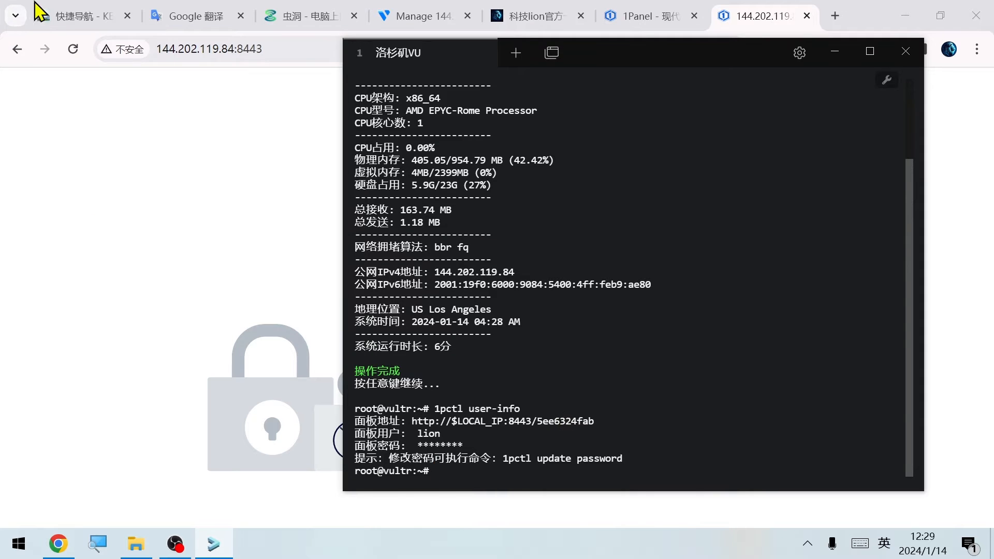
Open the copied panel address in Chrome with $LOCAL_IP replaced by 144.202.119.84
{"action": "left_click", "coordinate": [280, 48]}
{"action": "key", "text": "ctrl+v"}
{"action": "left_click_drag", "start_coordinate": [224, 49], "coordinate": [156, 49]}
{"action": "key", "text": "BackSpace"}
{"action": "key", "text": "alt+Tab"}
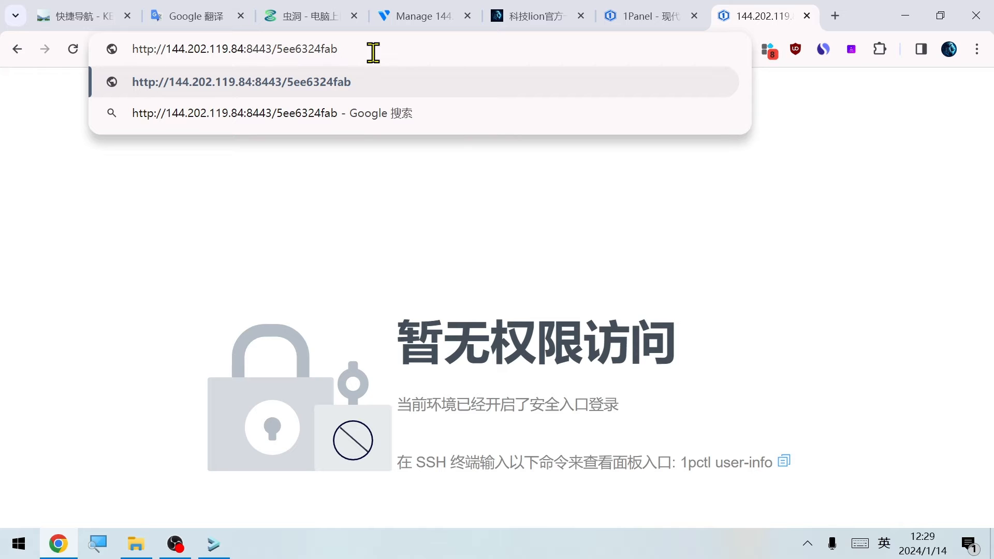
{"action": "key", "text": "Return"}
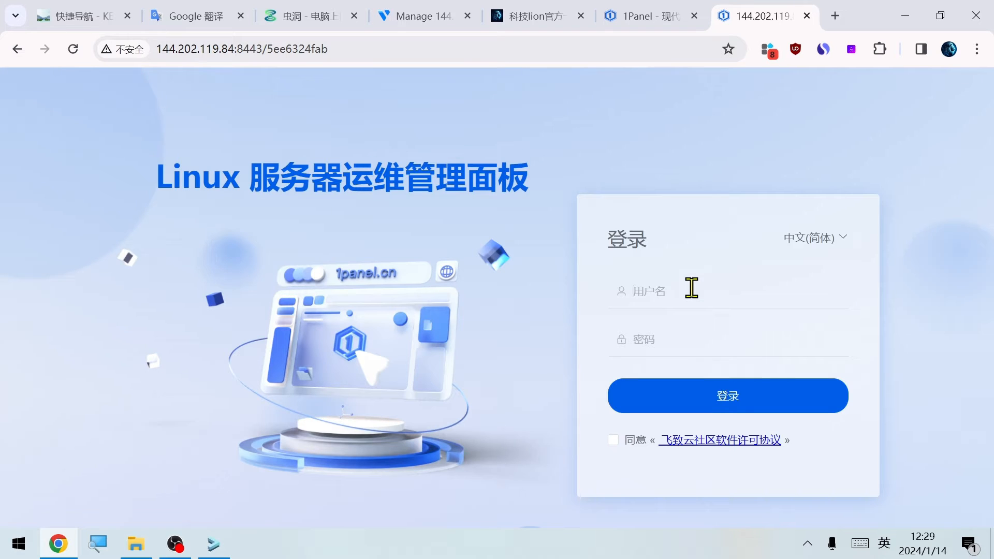
Log in to 1Panel as lion with the panel password, accepting the software licence agreement, and save the credentials in Chrome
{"action": "left_click", "coordinate": [692, 287]}
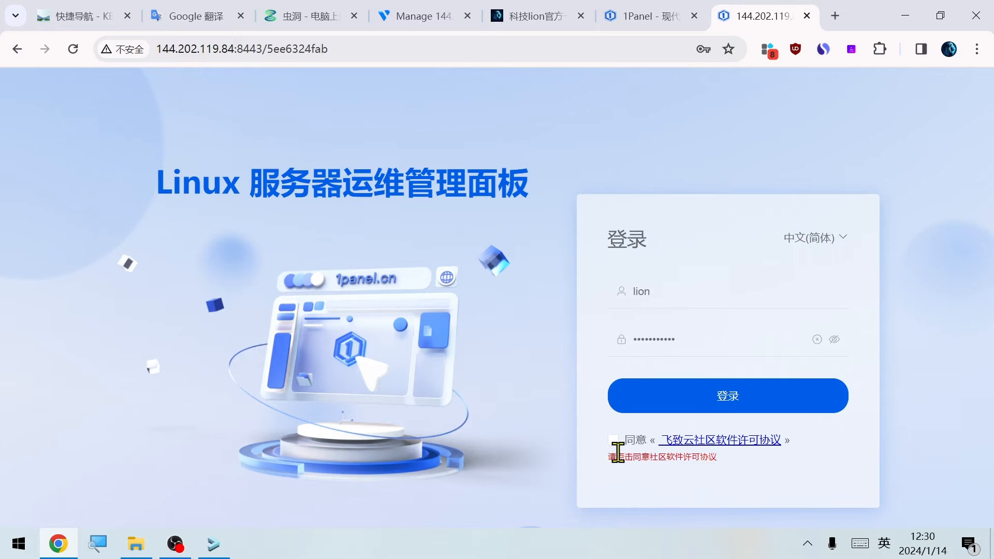
{"action": "left_click", "coordinate": [613, 441]}
{"action": "double_click", "coordinate": [674, 398]}
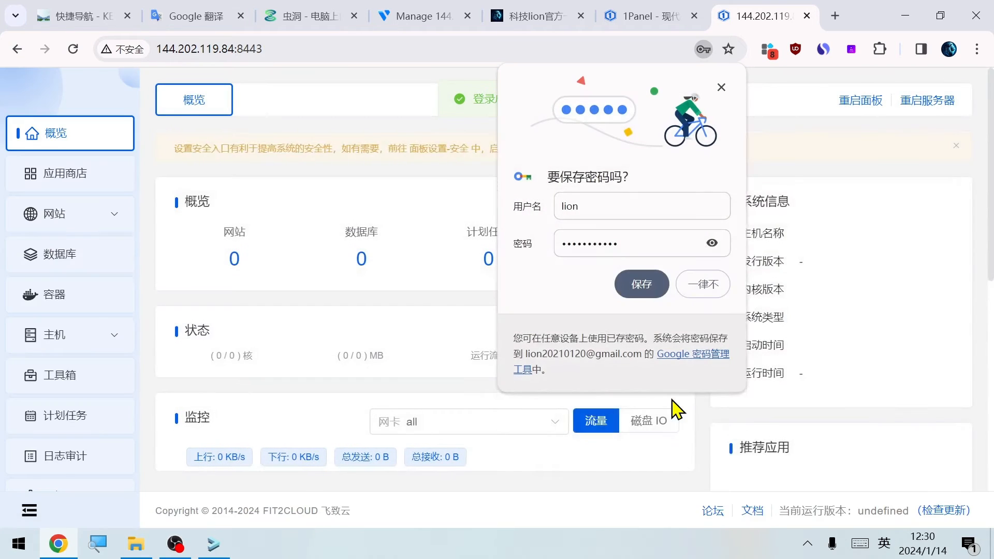
{"action": "left_click", "coordinate": [640, 284]}
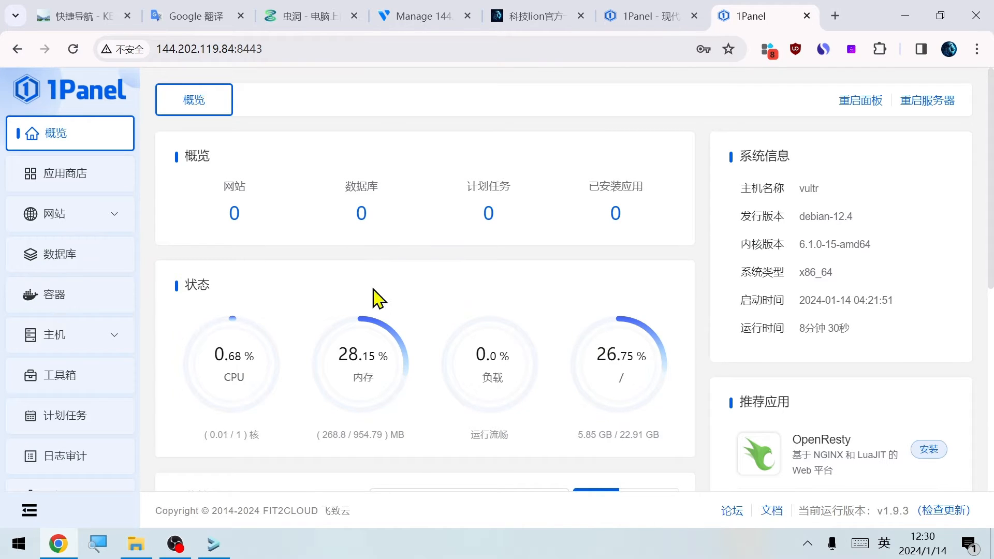
Examine the overview page's system information, resource status, traffic monitoring and recommended apps
{"action": "mouse_move", "coordinate": [326, 302]}
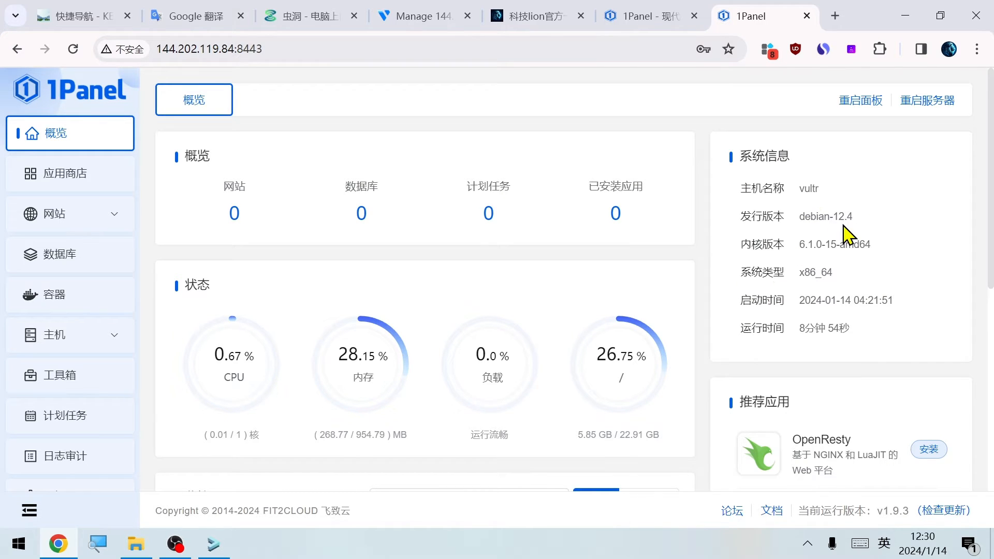
{"action": "scroll", "coordinate": [315, 248], "scroll_direction": "down", "scroll_amount": 1}
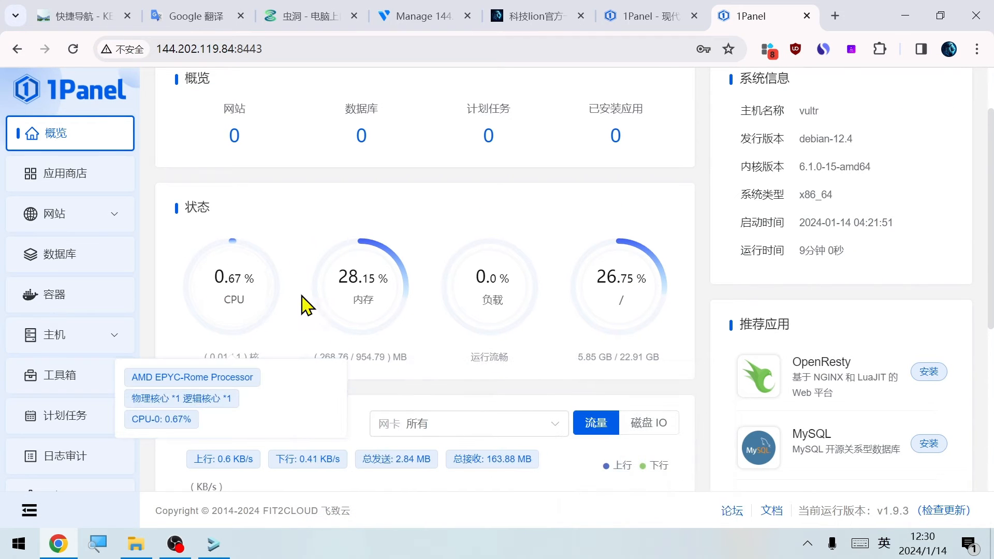
{"action": "mouse_move", "coordinate": [372, 299]}
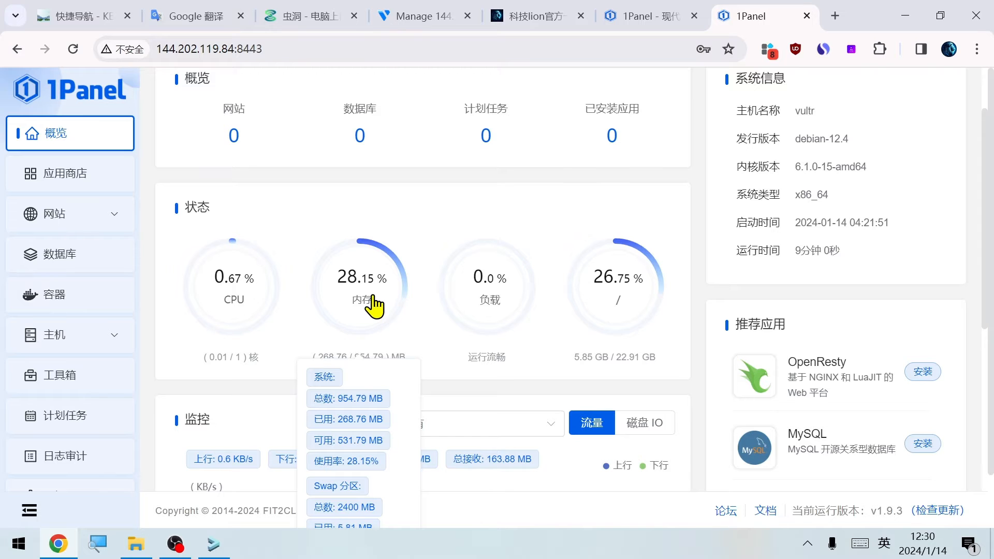
{"action": "scroll", "coordinate": [377, 306], "scroll_direction": "down", "scroll_amount": 6}
{"action": "scroll", "coordinate": [629, 406], "scroll_direction": "up", "scroll_amount": 3}
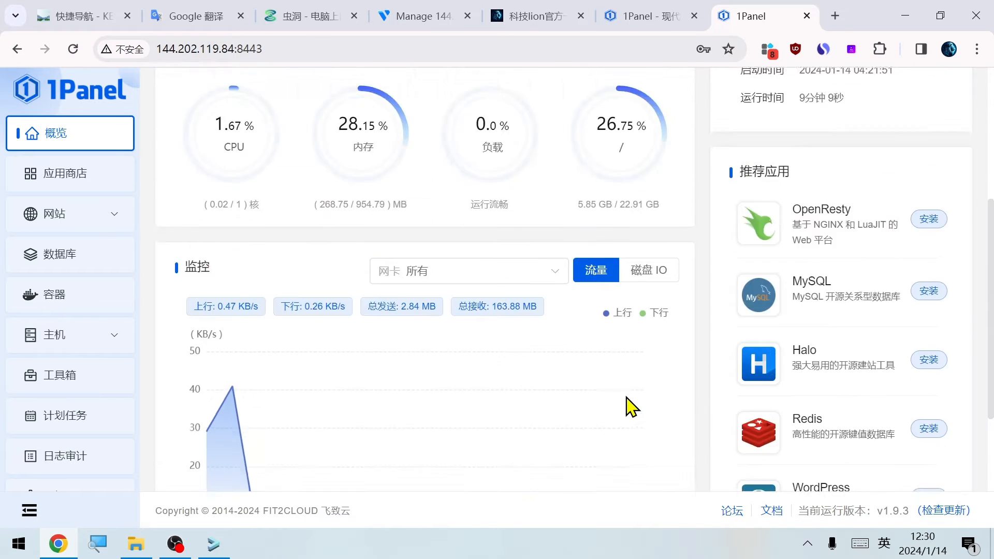
{"action": "scroll", "coordinate": [825, 434], "scroll_direction": "down", "scroll_amount": 3}
{"action": "scroll", "coordinate": [825, 435], "scroll_direction": "down", "scroll_amount": 2}
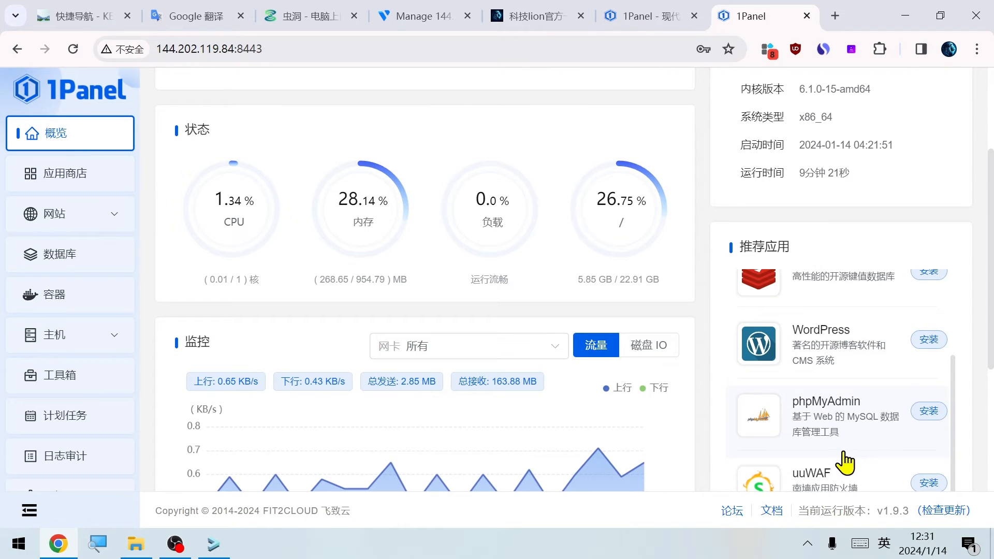
{"action": "scroll", "coordinate": [846, 462], "scroll_direction": "down", "scroll_amount": 2}
{"action": "scroll", "coordinate": [700, 228], "scroll_direction": "up", "scroll_amount": 3}
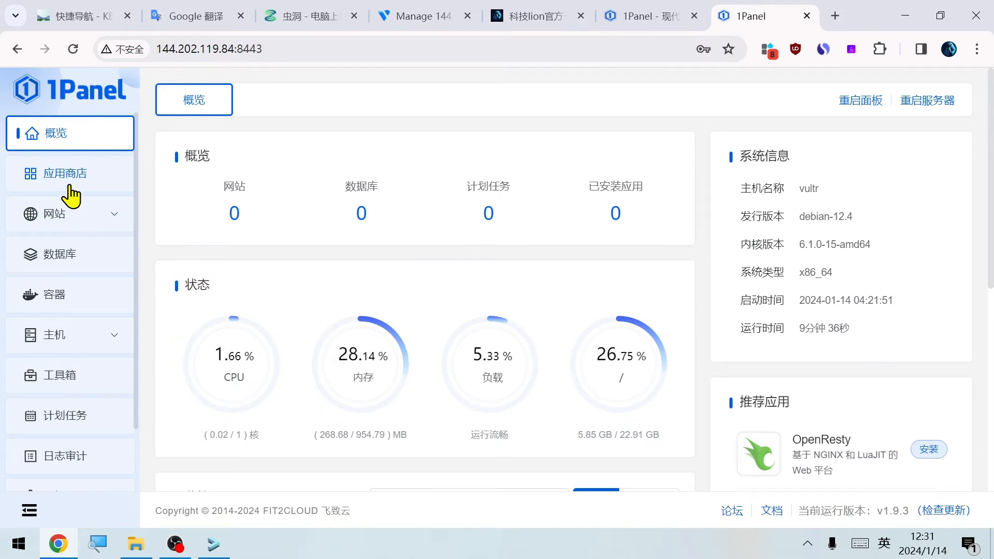
Open the 1Panel app store (应用商店) and browse the full list of available apps
{"action": "left_click", "coordinate": [54, 181]}
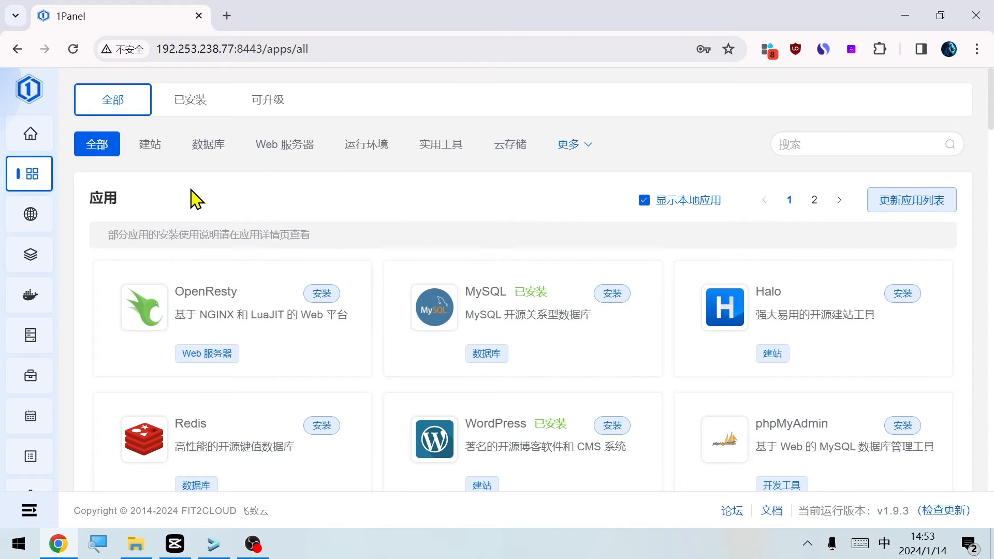
{"action": "scroll", "coordinate": [355, 254], "scroll_direction": "down", "scroll_amount": 1}
{"action": "scroll", "coordinate": [346, 253], "scroll_direction": "down", "scroll_amount": 10}
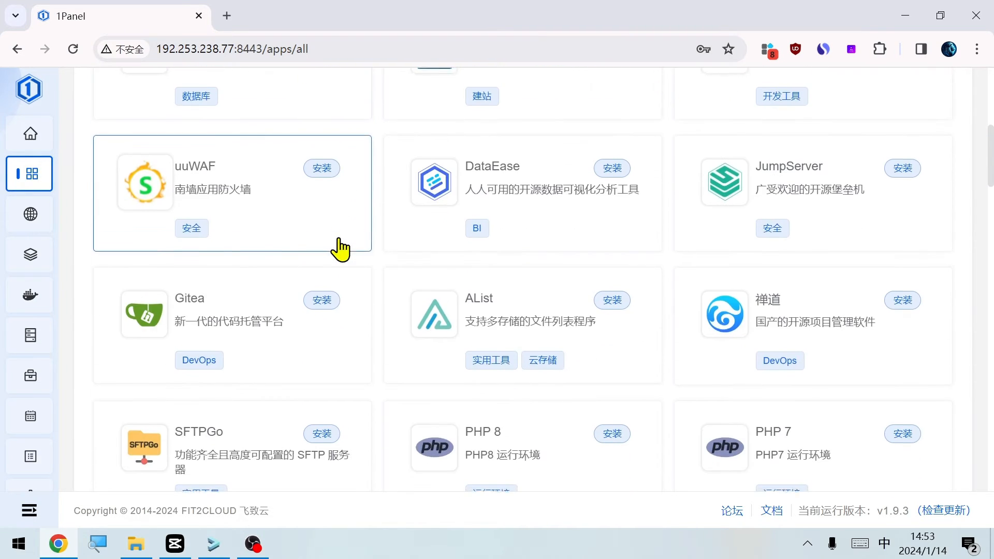
{"action": "scroll", "coordinate": [340, 251], "scroll_direction": "down", "scroll_amount": 7}
{"action": "scroll", "coordinate": [340, 252], "scroll_direction": "down", "scroll_amount": 7}
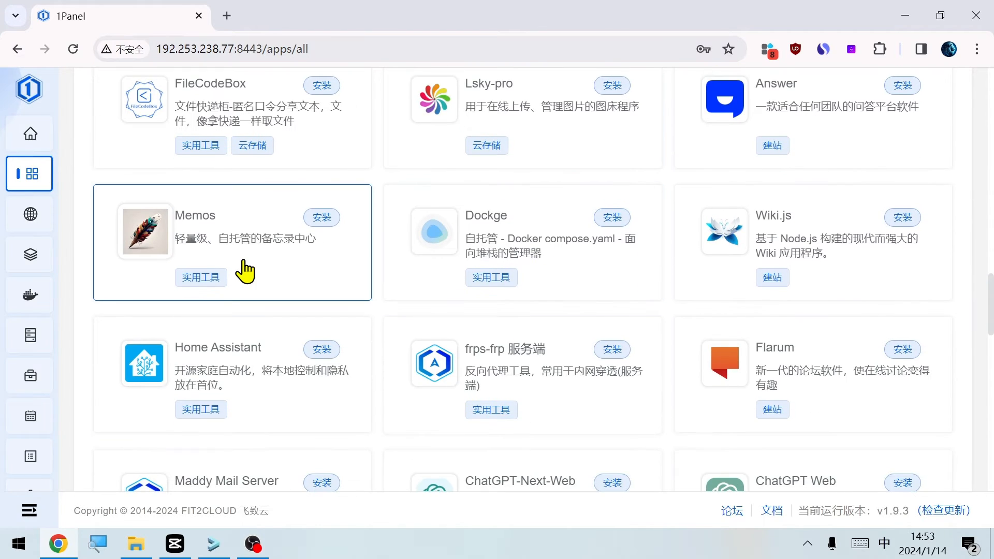
{"action": "scroll", "coordinate": [245, 270], "scroll_direction": "down", "scroll_amount": 2}
{"action": "scroll", "coordinate": [746, 308], "scroll_direction": "down", "scroll_amount": 2}
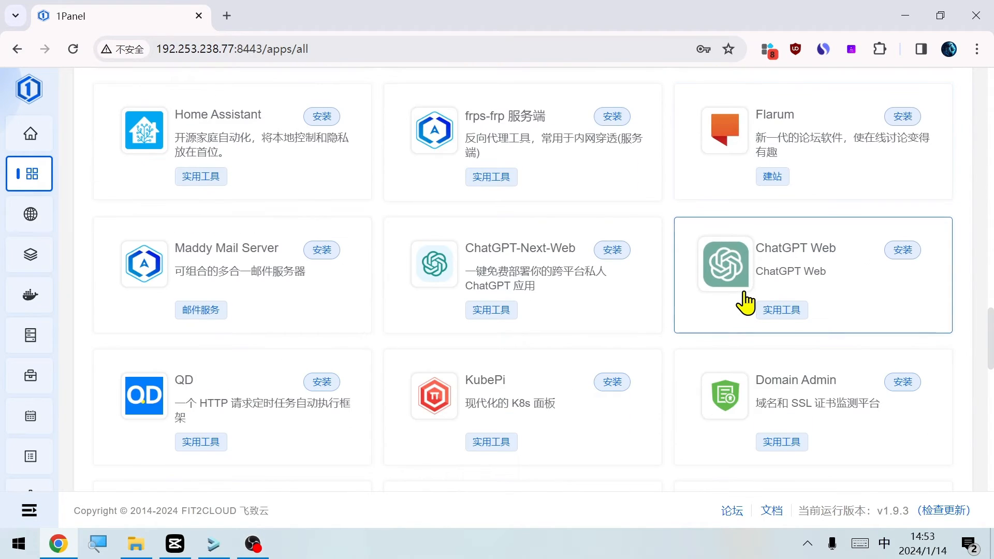
{"action": "scroll", "coordinate": [745, 305], "scroll_direction": "down", "scroll_amount": 4}
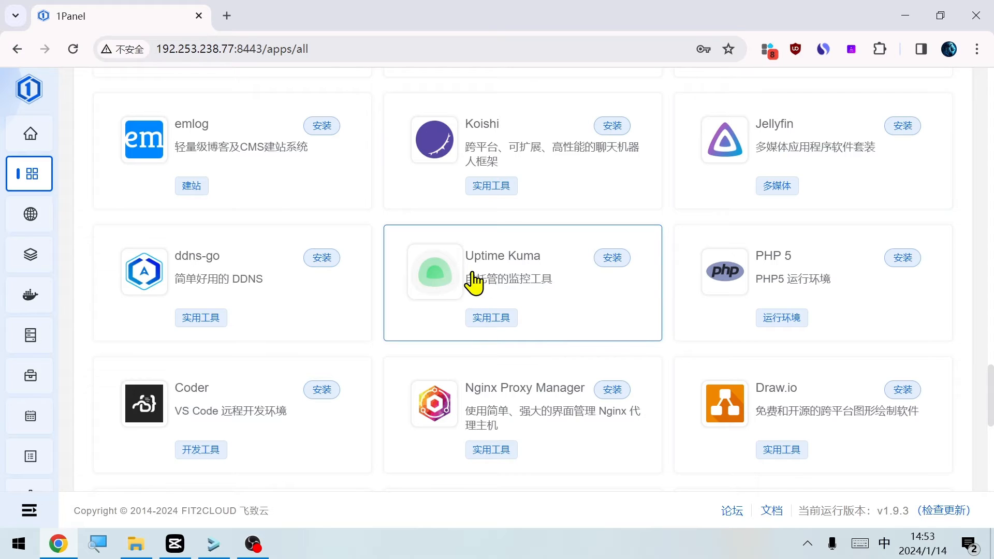
{"action": "scroll", "coordinate": [548, 282], "scroll_direction": "down", "scroll_amount": 3}
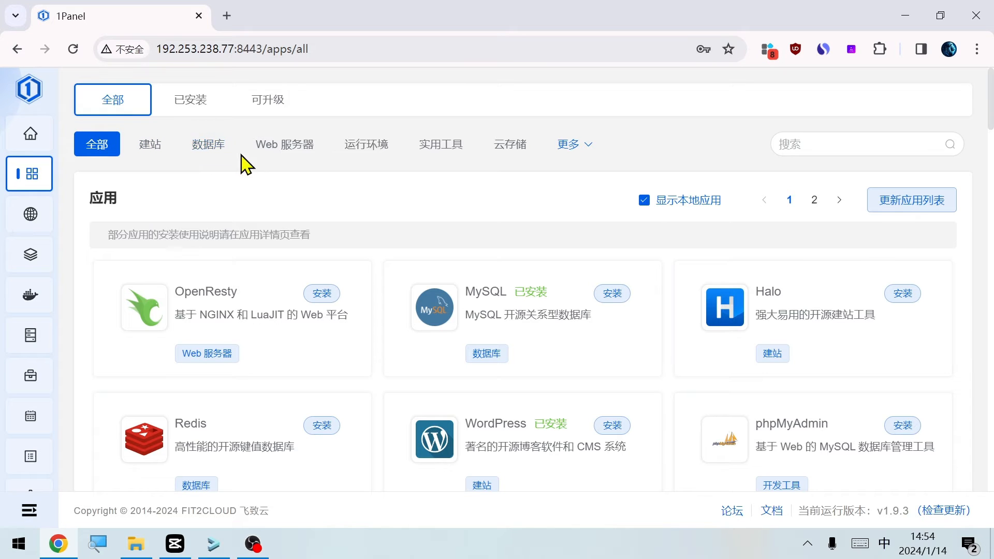
Filter the app store by 实用工具 (utilities) and by 云存储 (cloud storage)
{"action": "left_click", "coordinate": [432, 153]}
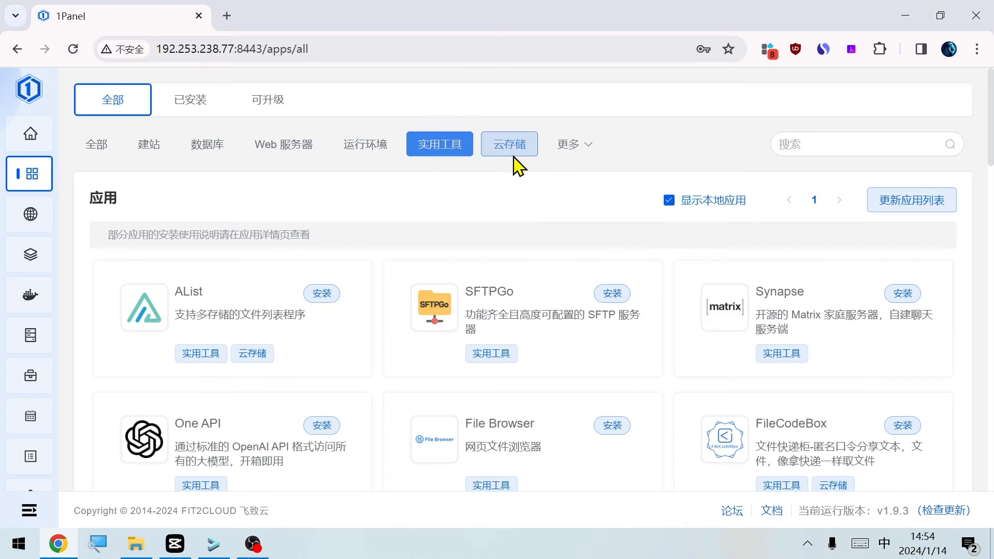
{"action": "left_click", "coordinate": [512, 150]}
{"action": "mouse_move", "coordinate": [573, 145]}
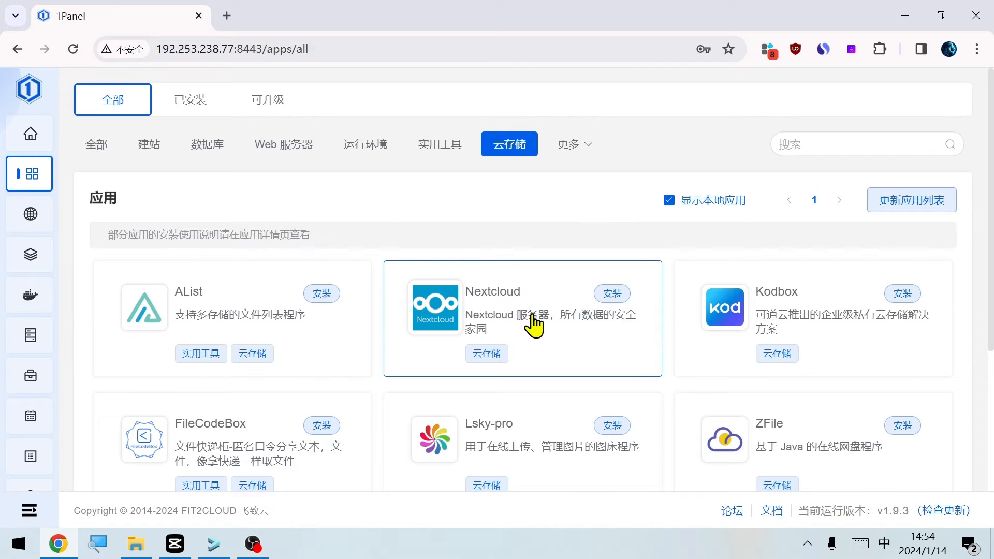
Install MySQL 8.2.0 on port 3306 as the database service required by WordPress, keeping the default settings
{"action": "scroll", "coordinate": [732, 331], "scroll_direction": "down", "scroll_amount": 3}
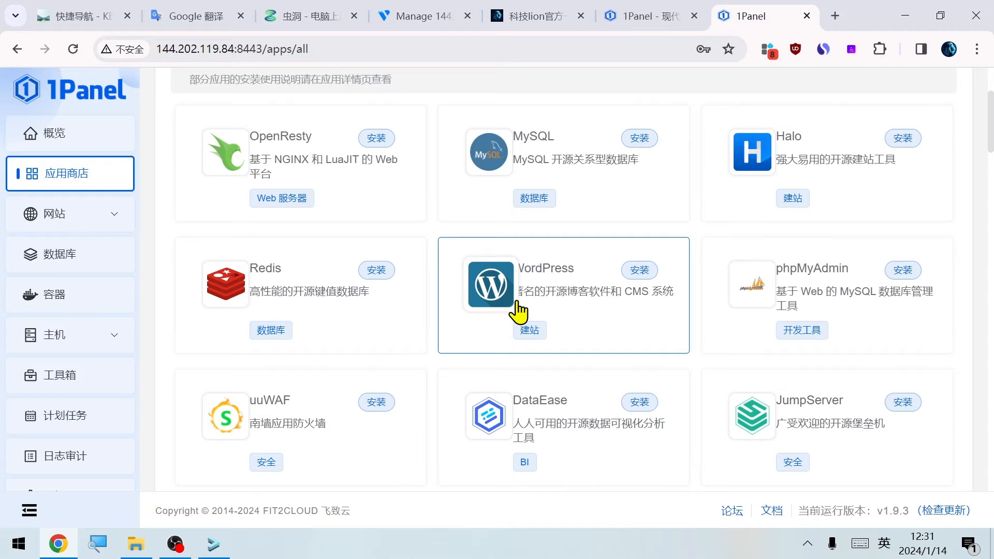
{"action": "left_click", "coordinate": [638, 271]}
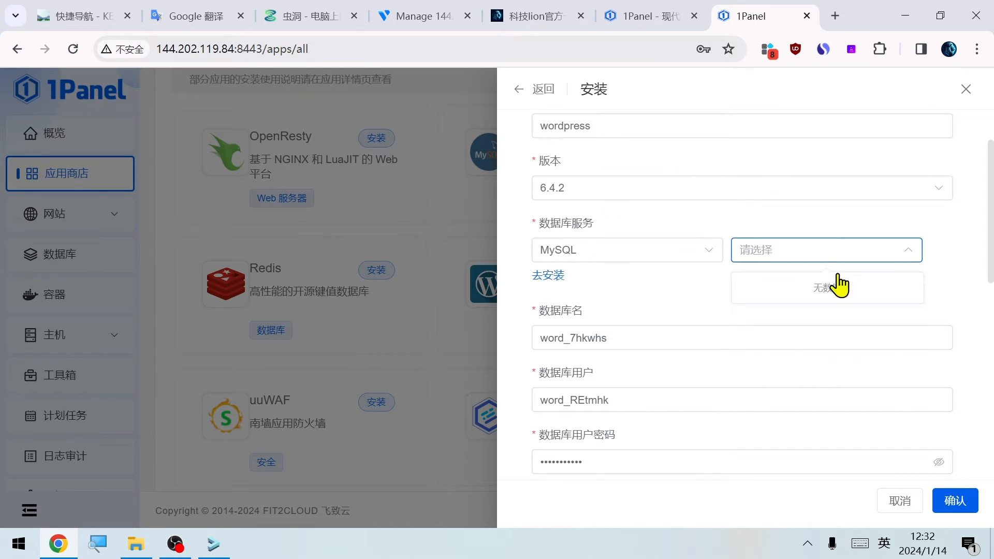
{"action": "left_click", "coordinate": [554, 284]}
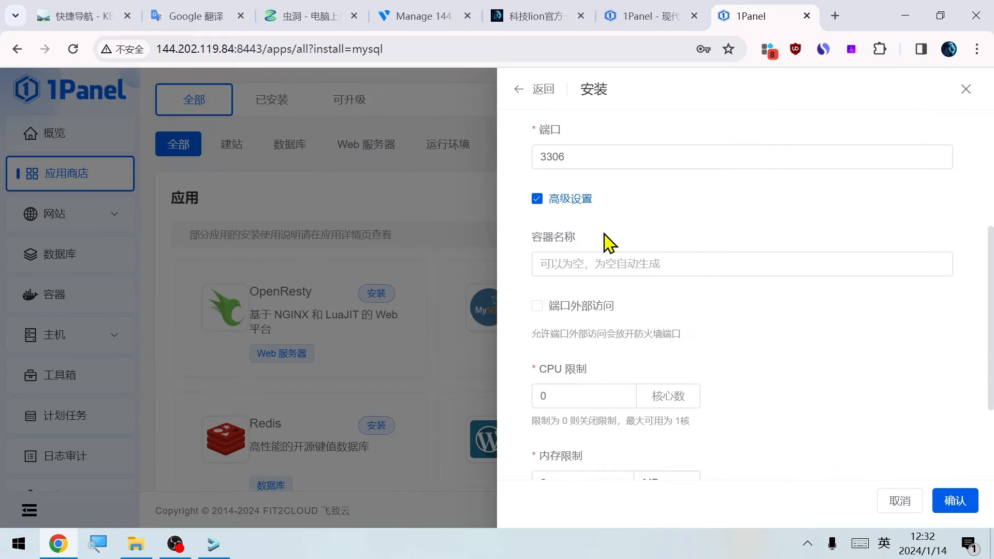
{"action": "scroll", "coordinate": [650, 321], "scroll_direction": "down", "scroll_amount": 2}
{"action": "scroll", "coordinate": [654, 351], "scroll_direction": "down", "scroll_amount": 1}
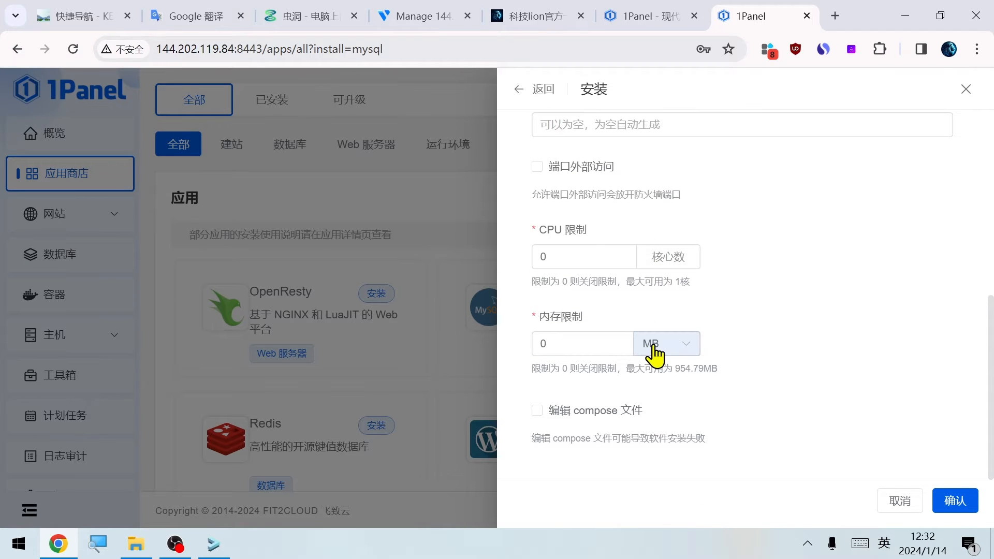
{"action": "left_click", "coordinate": [955, 512]}
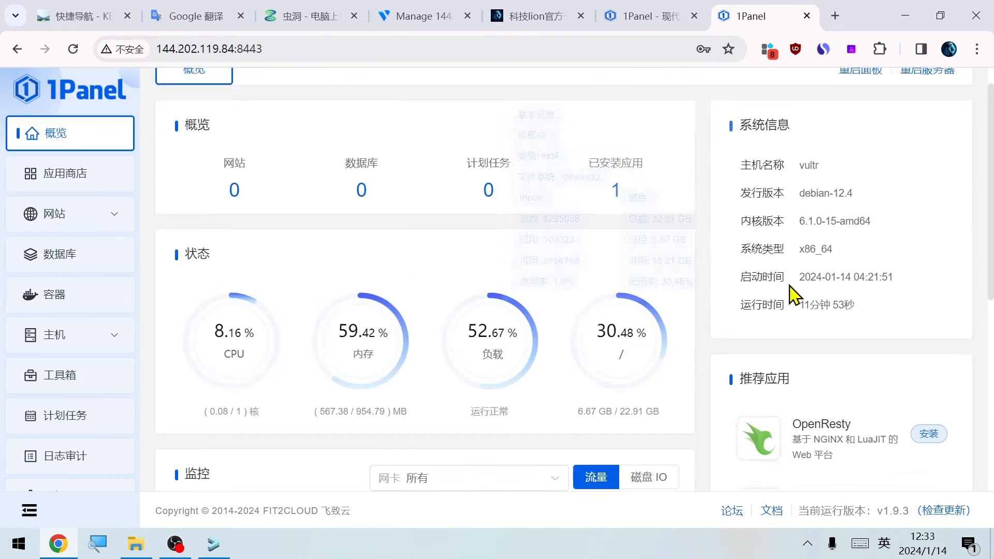
Check the overview page and the installed MySQL app's directory and container log
{"action": "scroll", "coordinate": [798, 295], "scroll_direction": "down", "scroll_amount": 4}
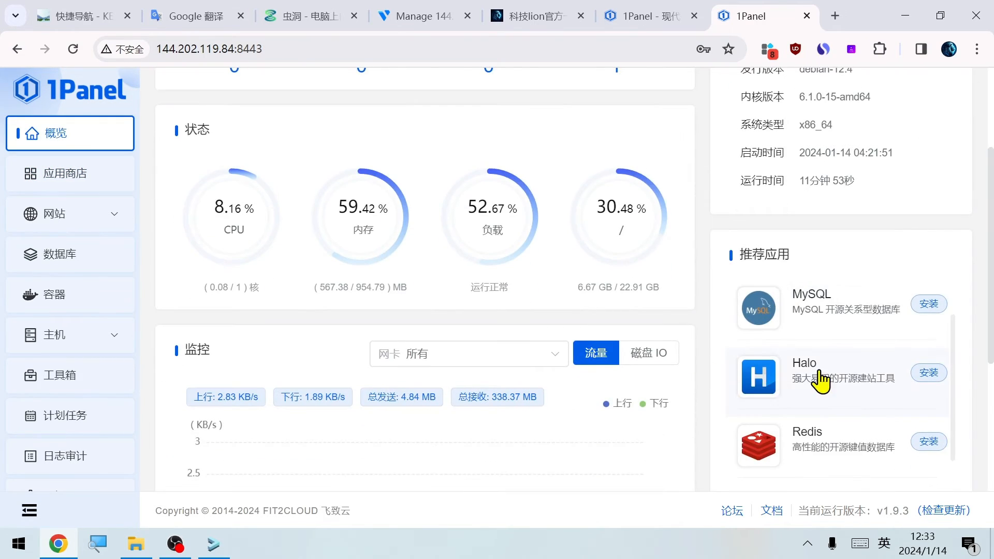
{"action": "scroll", "coordinate": [822, 382], "scroll_direction": "up", "scroll_amount": 1}
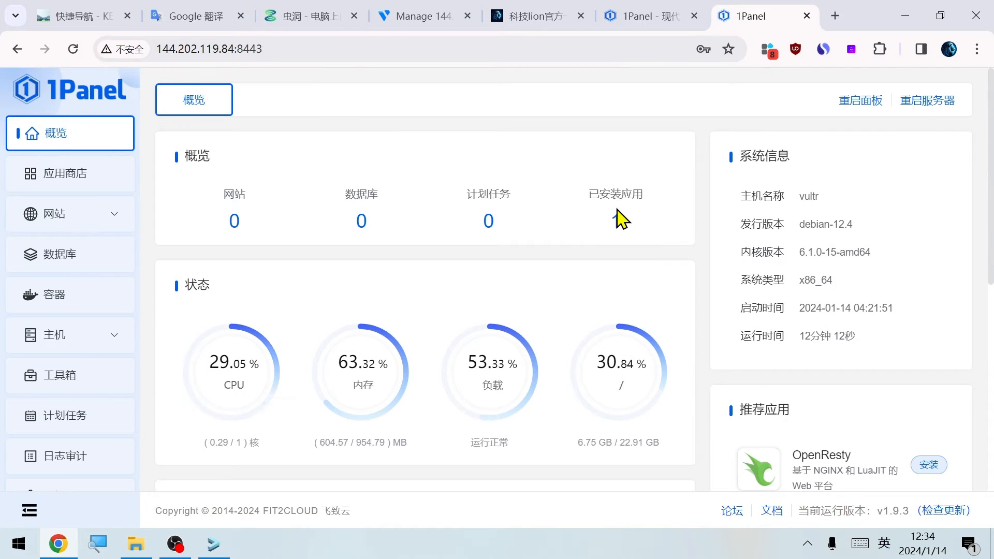
{"action": "left_click", "coordinate": [618, 220]}
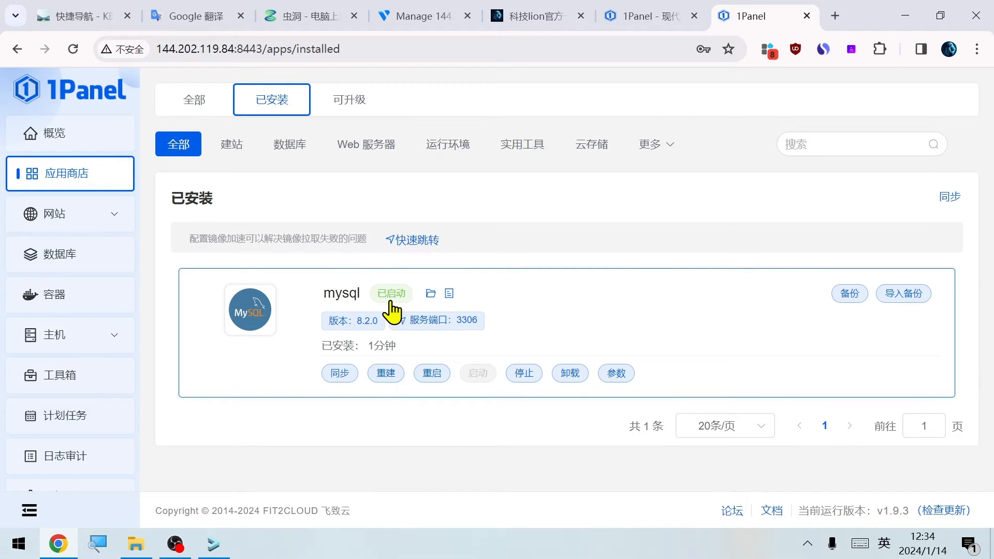
{"action": "left_click", "coordinate": [430, 295]}
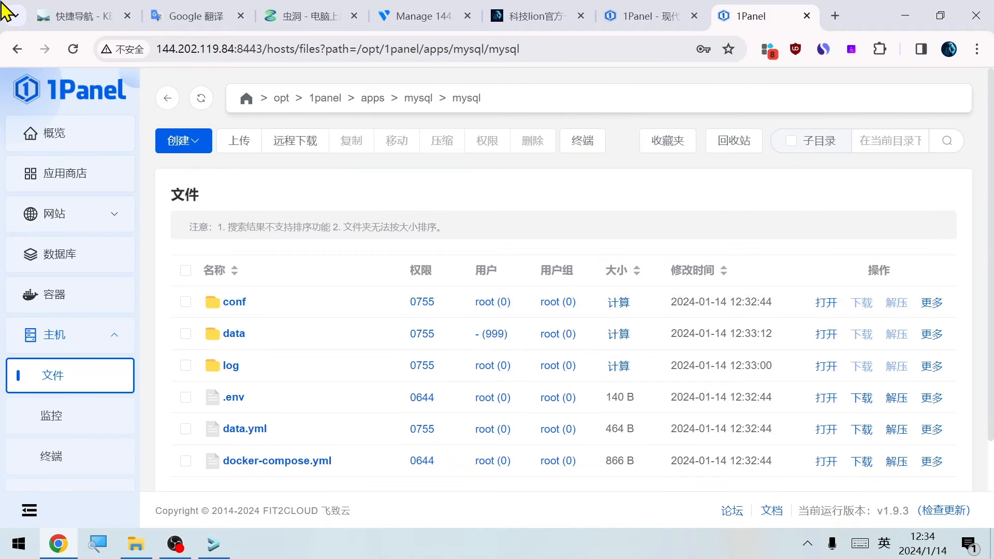
{"action": "left_click", "coordinate": [18, 48]}
{"action": "left_click", "coordinate": [449, 295]}
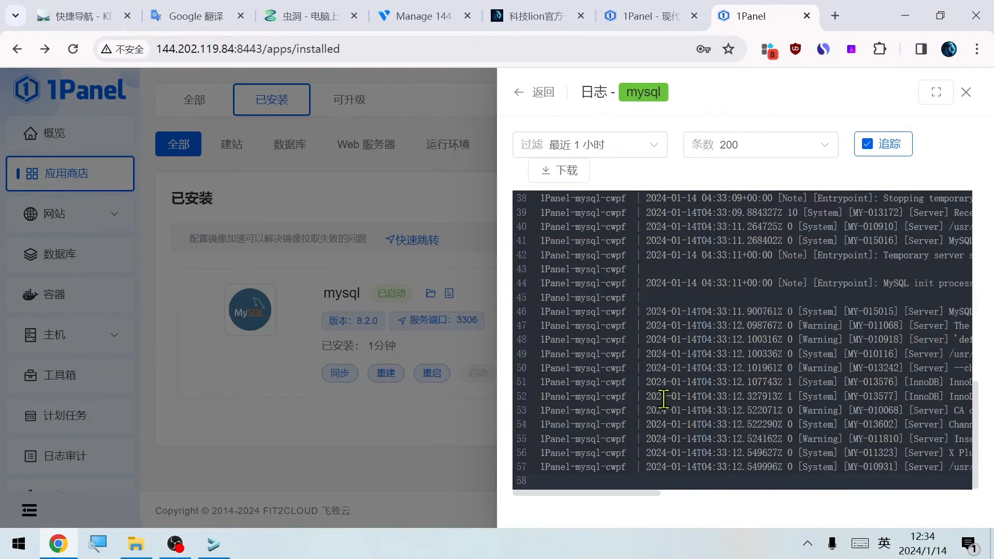
{"action": "left_click", "coordinate": [393, 431]}
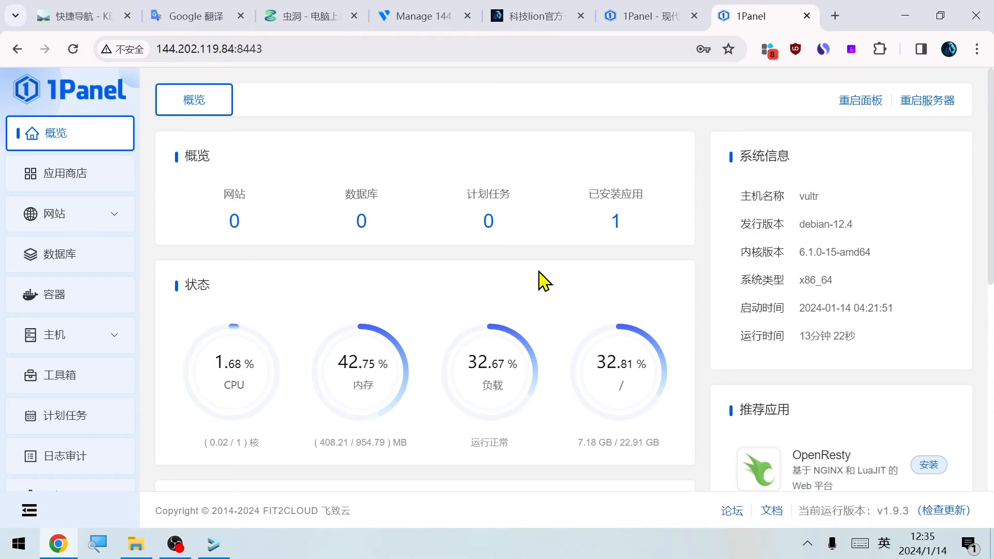
Install WordPress 6.4.2 from the recommended apps with mysql as its database service and external port access (端口外部访问) enabled
{"action": "scroll", "coordinate": [540, 280], "scroll_direction": "down", "scroll_amount": 5}
{"action": "scroll", "coordinate": [889, 328], "scroll_direction": "up", "scroll_amount": 2}
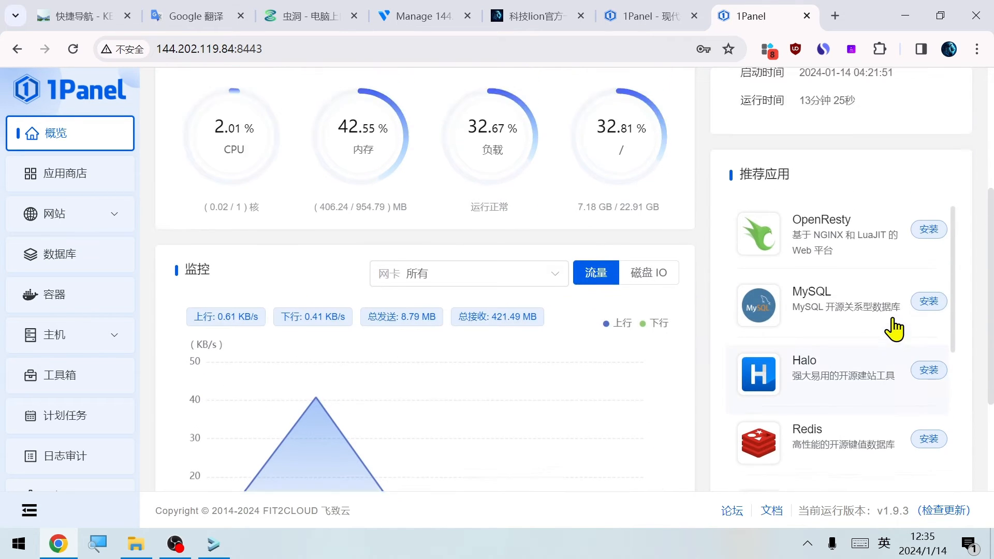
{"action": "scroll", "coordinate": [890, 352], "scroll_direction": "down", "scroll_amount": 3}
{"action": "left_click", "coordinate": [928, 356]}
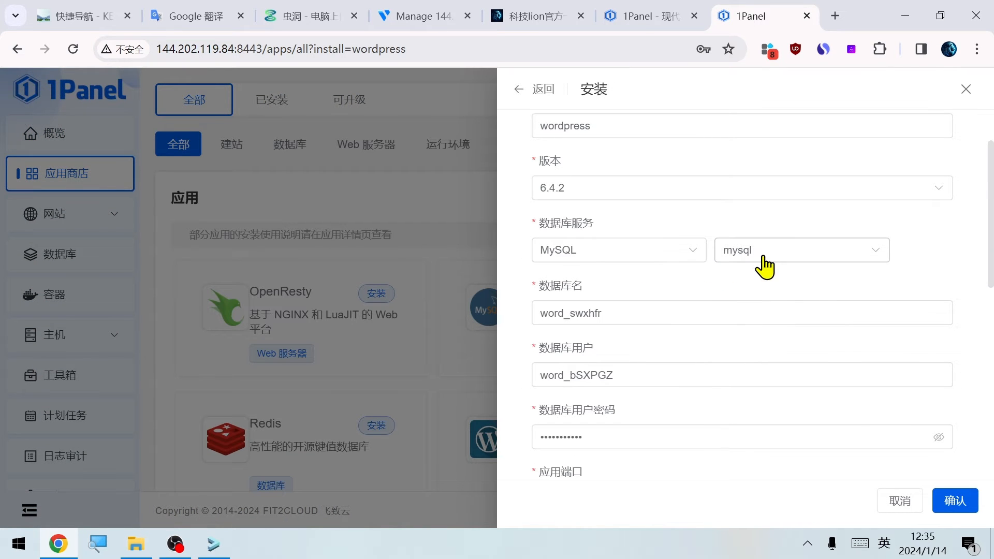
{"action": "scroll", "coordinate": [765, 278], "scroll_direction": "down", "scroll_amount": 8}
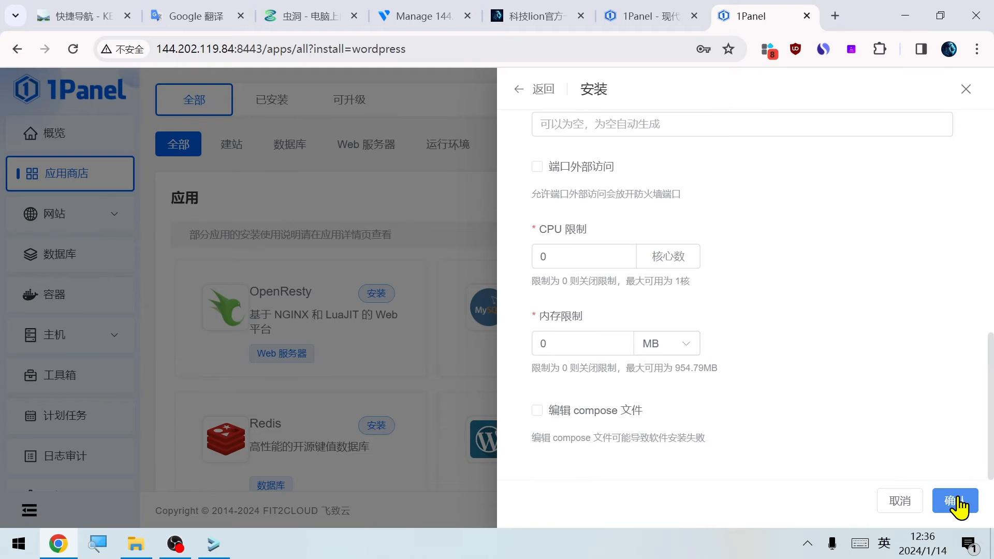
{"action": "left_click", "coordinate": [955, 501]}
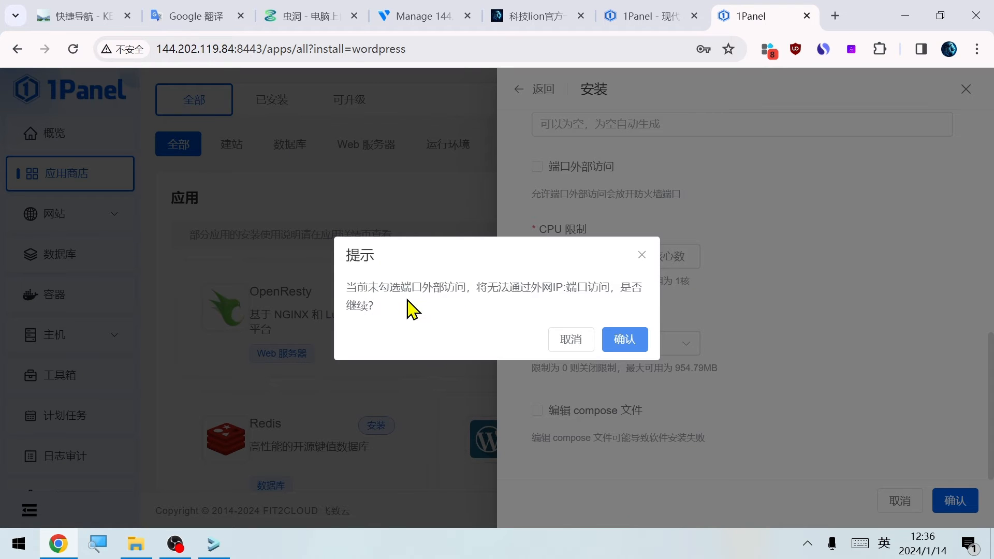
{"action": "left_click", "coordinate": [571, 339]}
{"action": "scroll", "coordinate": [539, 269], "scroll_direction": "up", "scroll_amount": 2}
{"action": "left_click", "coordinate": [538, 261]}
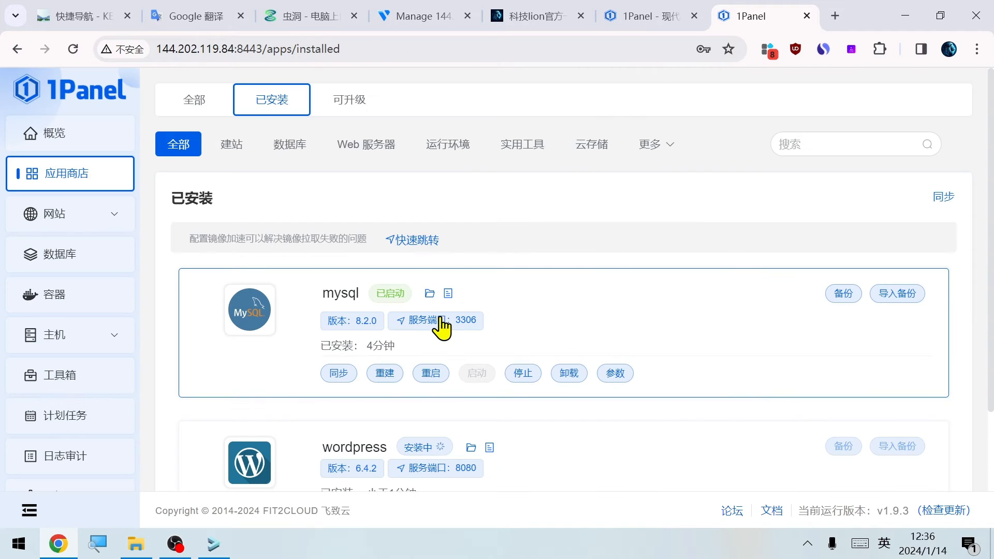
Examine the status, ports and management actions of MySQL and WordPress in the installed apps list
{"action": "scroll", "coordinate": [398, 359], "scroll_direction": "down", "scroll_amount": 2}
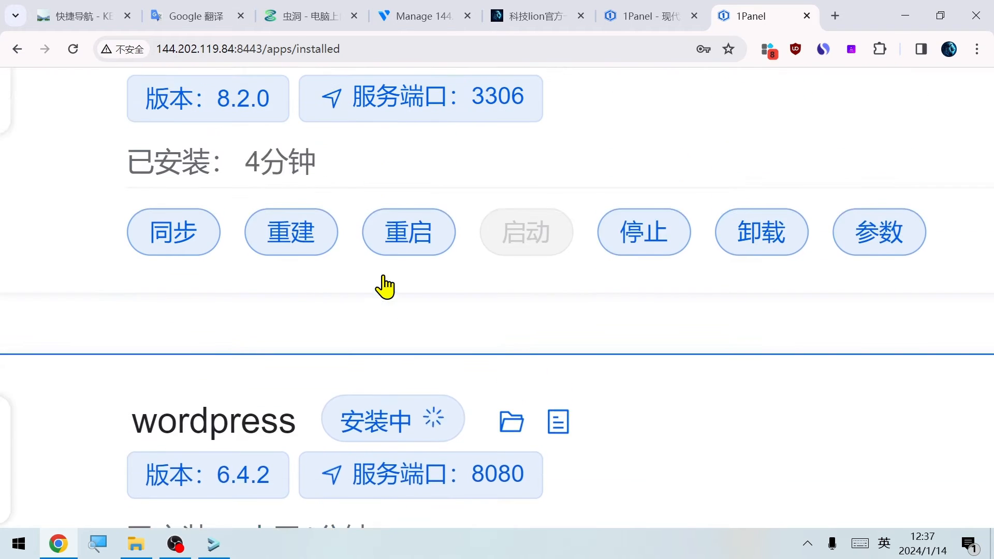
{"action": "scroll", "coordinate": [386, 283], "scroll_direction": "up", "scroll_amount": 3}
{"action": "scroll", "coordinate": [328, 122], "scroll_direction": "up", "scroll_amount": 1}
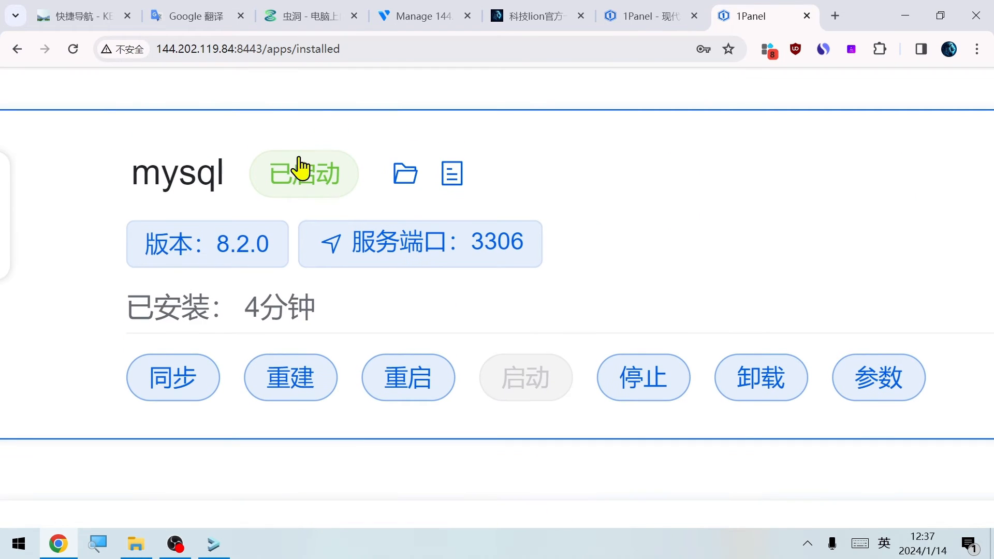
{"action": "scroll", "coordinate": [361, 186], "scroll_direction": "down", "scroll_amount": 5}
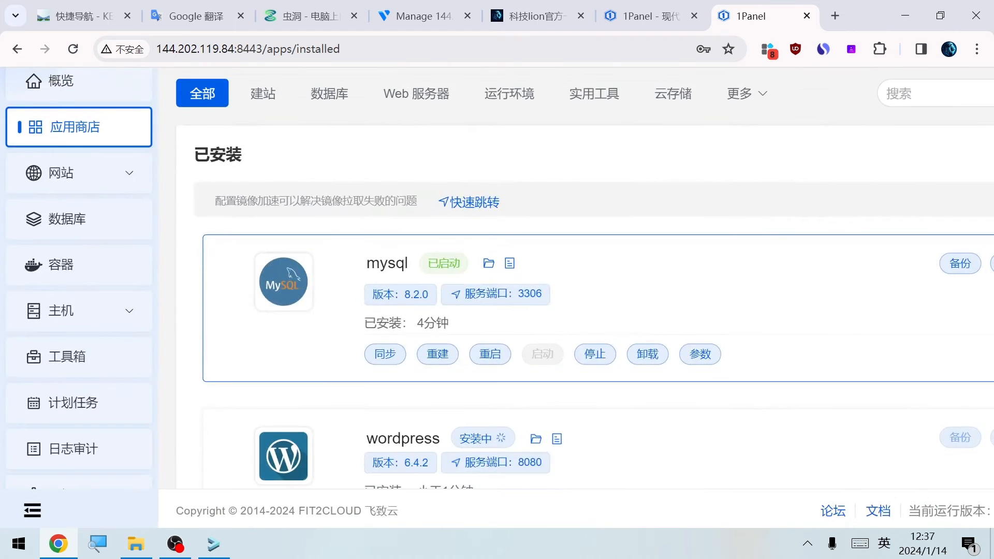
{"action": "scroll", "coordinate": [349, 390], "scroll_direction": "down", "scroll_amount": 2}
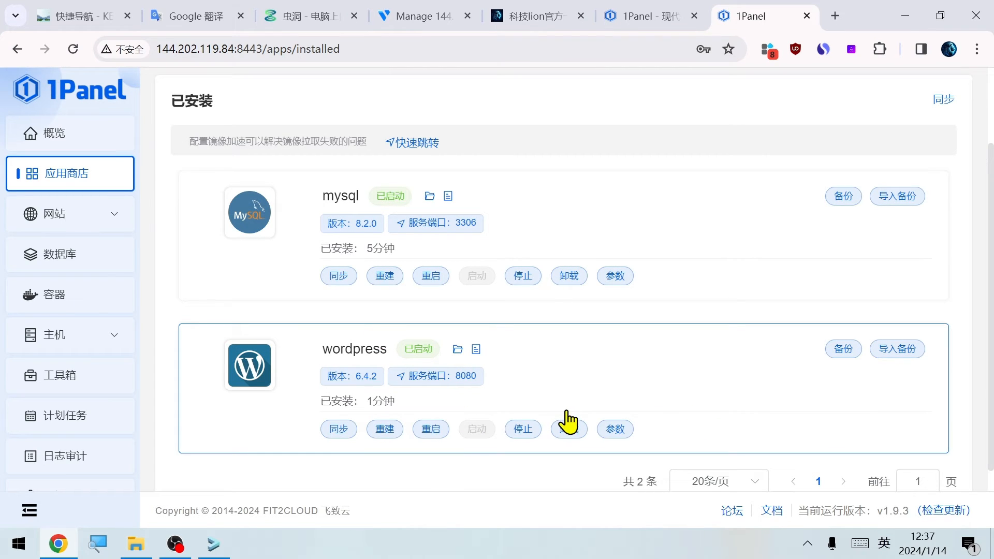
{"action": "scroll", "coordinate": [495, 398], "scroll_direction": "down", "scroll_amount": 1}
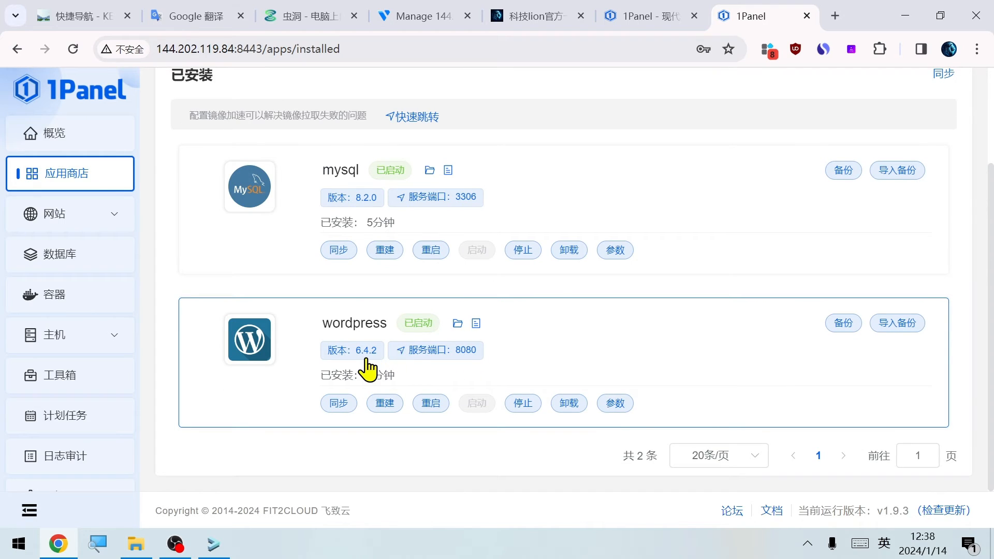
{"action": "left_click", "coordinate": [442, 354]}
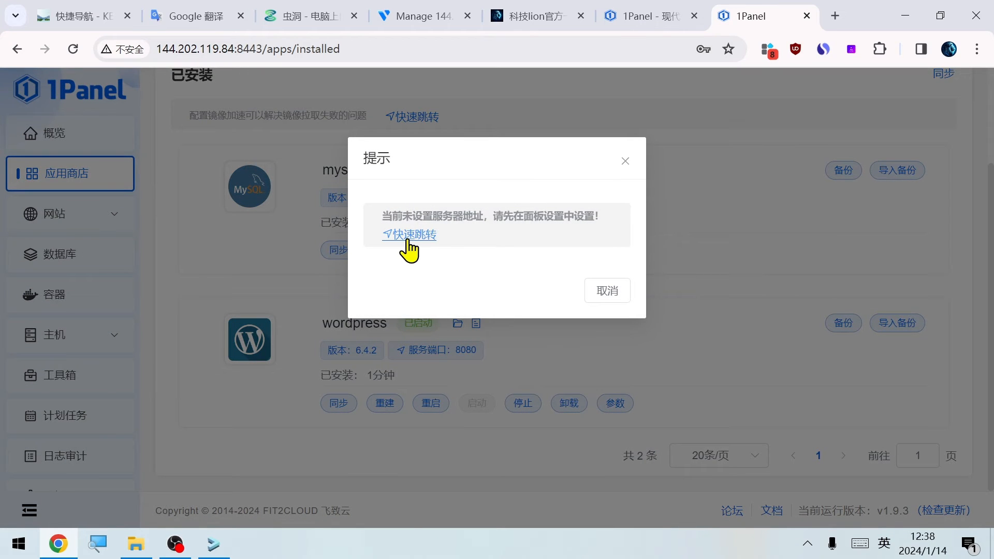
{"action": "left_click", "coordinate": [409, 234]}
{"action": "key", "text": "ctrl+t"}
{"action": "type", "text": "http://144.202.119.84"}
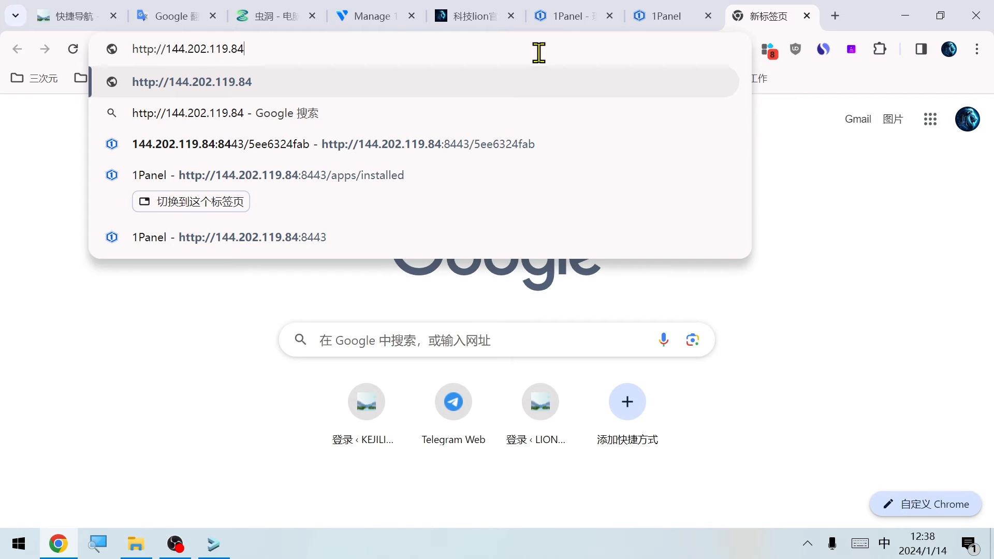
{"action": "type", "text": ":"}
{"action": "key", "text": "BackSpace"}
{"action": "key", "text": "shift"}
{"action": "type", "text": ":"}
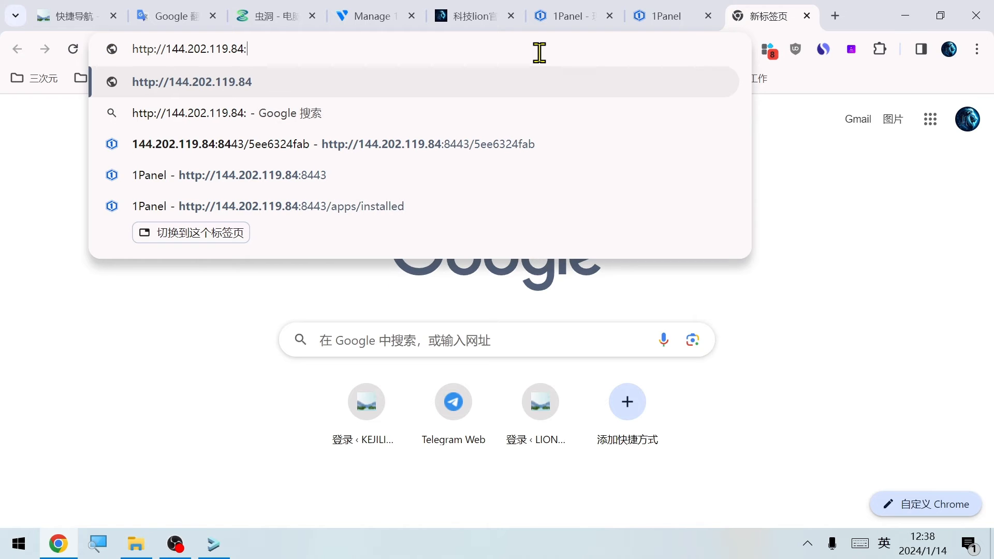
{"action": "type", "text": "080"}
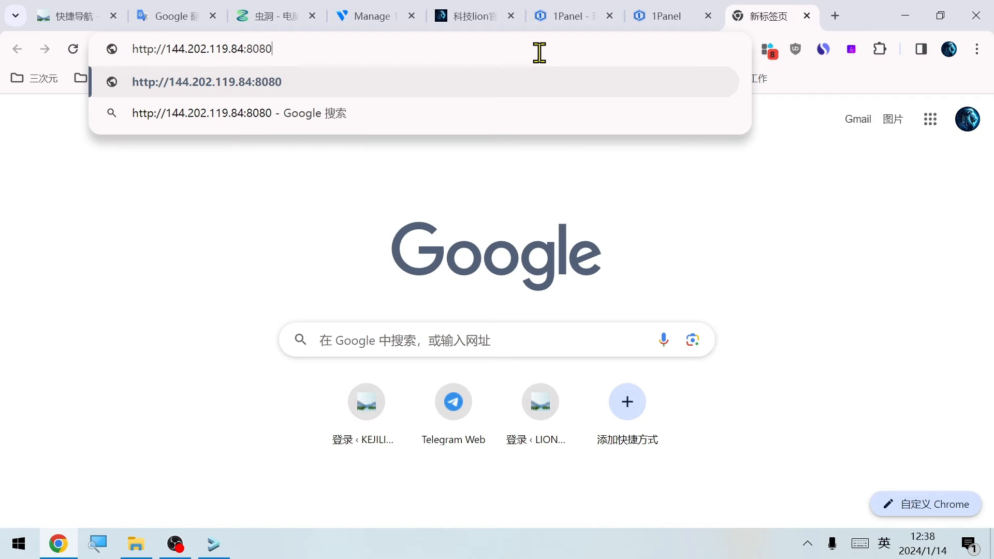
{"action": "key", "text": "Return"}
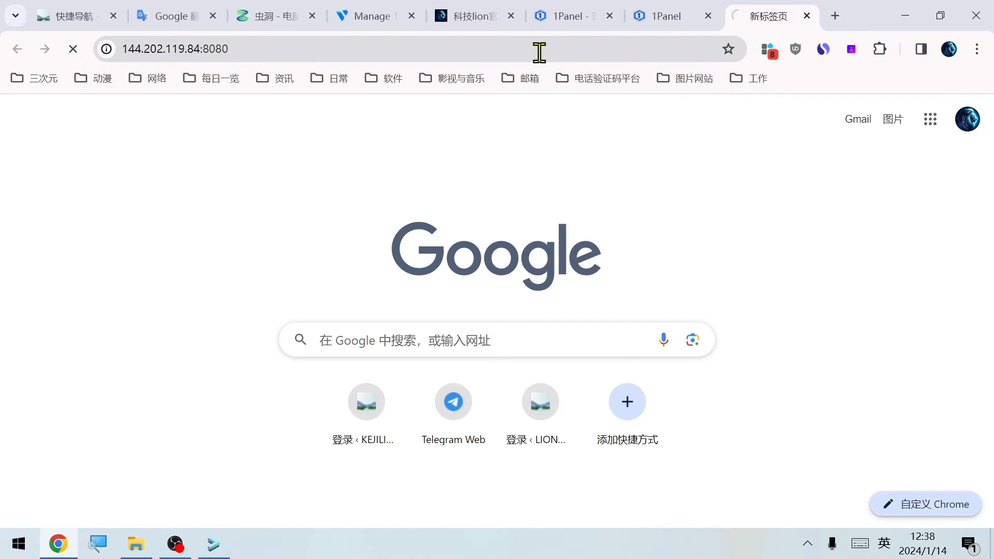
Complete the WordPress installation in 简体中文 with the site title 官网
{"action": "scroll", "coordinate": [744, 329], "scroll_direction": "down", "scroll_amount": 2}
{"action": "scroll", "coordinate": [472, 402], "scroll_direction": "down", "scroll_amount": 20}
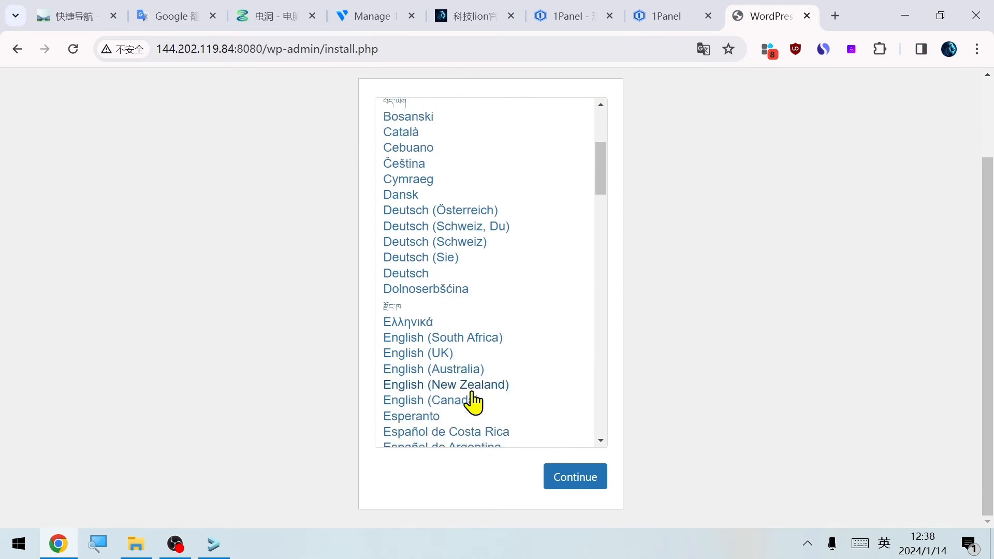
{"action": "scroll", "coordinate": [523, 366], "scroll_direction": "down", "scroll_amount": 3}
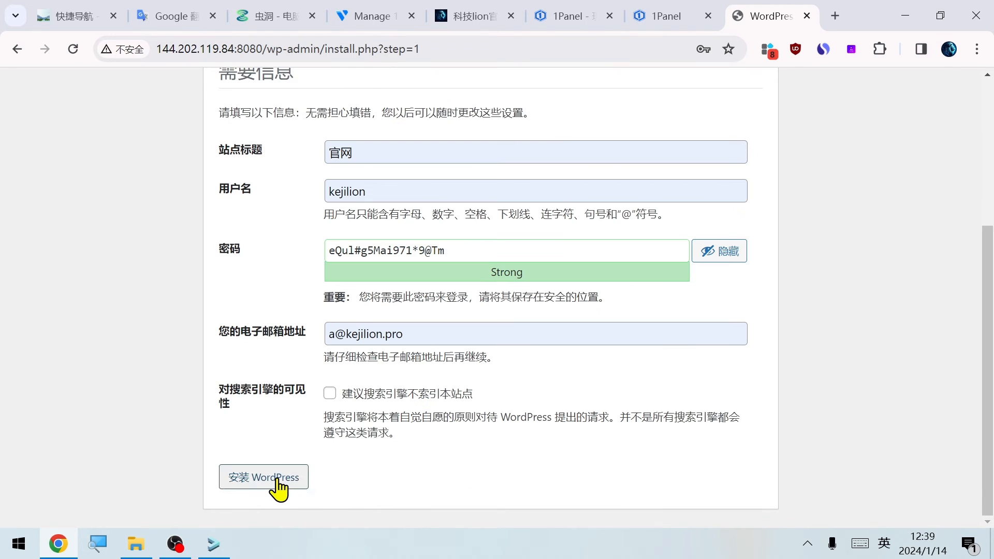
{"action": "left_click", "coordinate": [277, 477]}
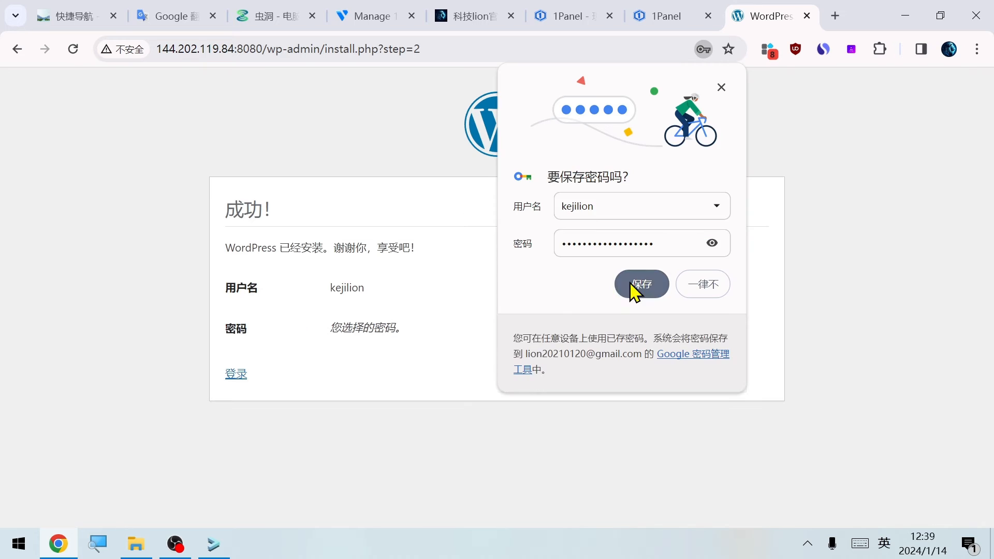
Save the WordPress admin credentials in Chrome and log in to the WordPress dashboard
{"action": "left_click", "coordinate": [637, 285]}
{"action": "left_click", "coordinate": [230, 374]}
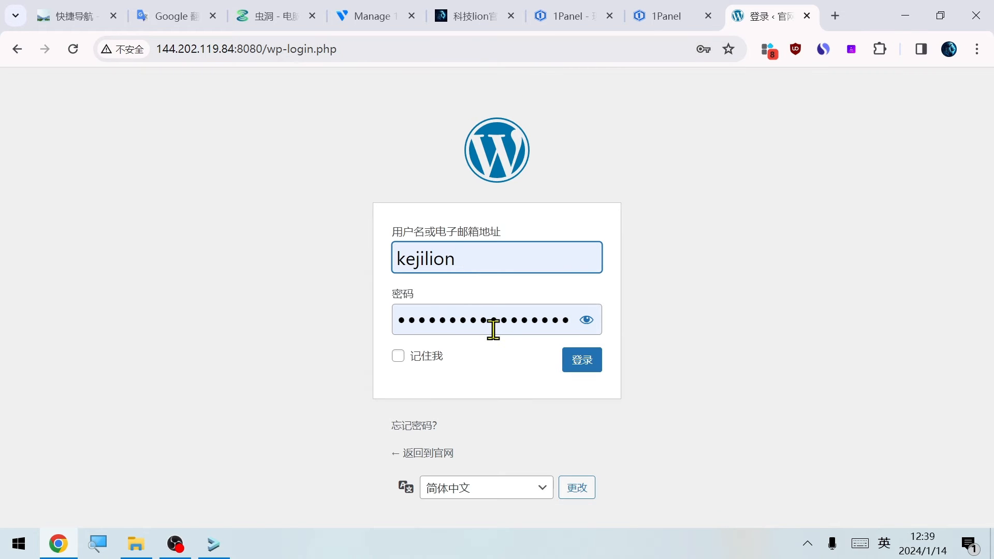
{"action": "left_click", "coordinate": [580, 365]}
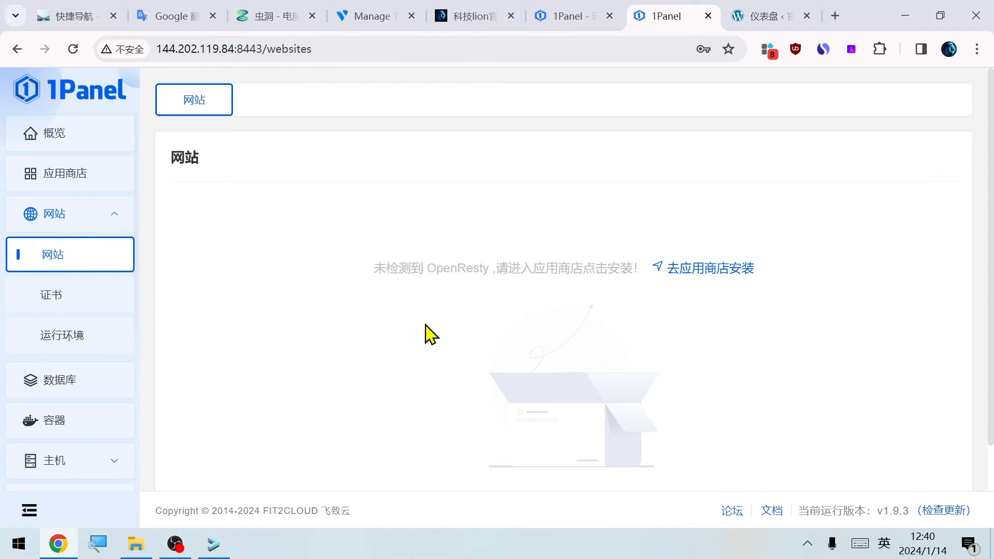
Install OpenResty 1.21.4.3-0-focal from the app store with HTTP port 80, HTTPS port 443 and the default advanced settings
{"action": "left_click", "coordinate": [673, 268]}
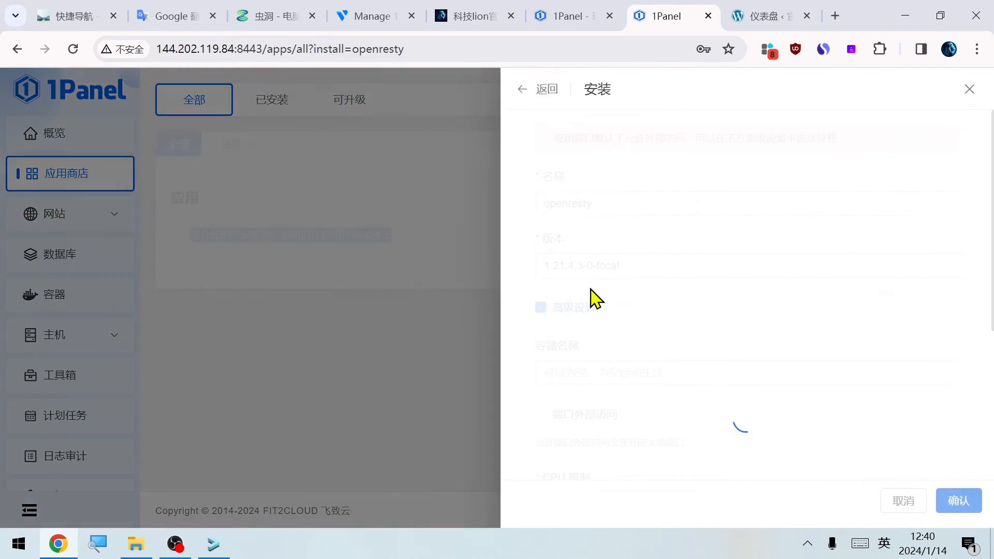
{"action": "left_click", "coordinate": [650, 201]}
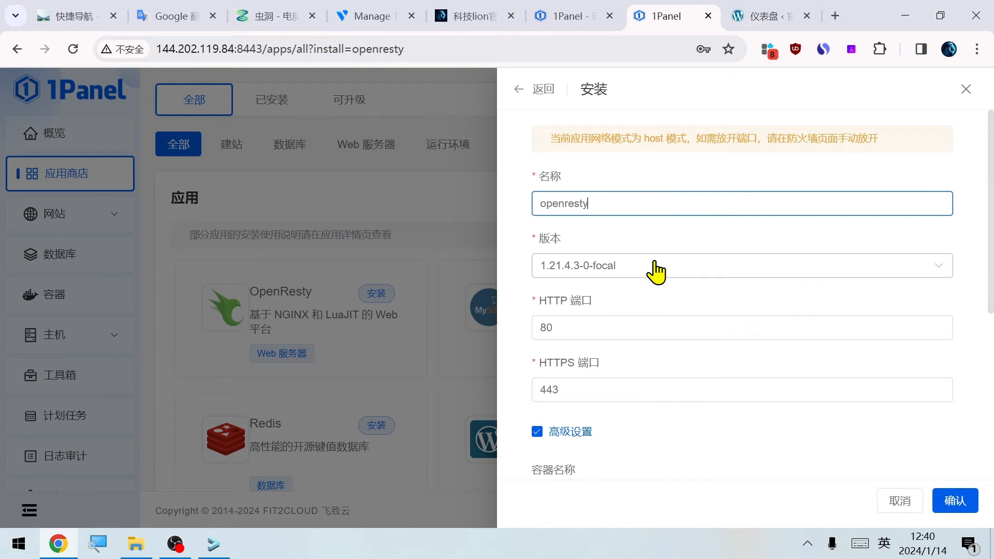
{"action": "scroll", "coordinate": [604, 274], "scroll_direction": "down", "scroll_amount": 2}
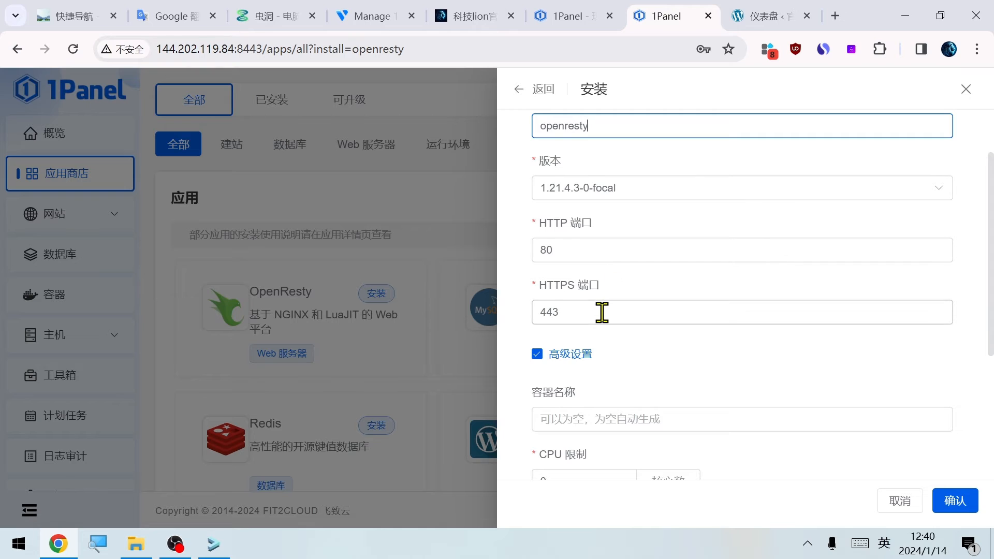
{"action": "scroll", "coordinate": [600, 317], "scroll_direction": "down", "scroll_amount": 3}
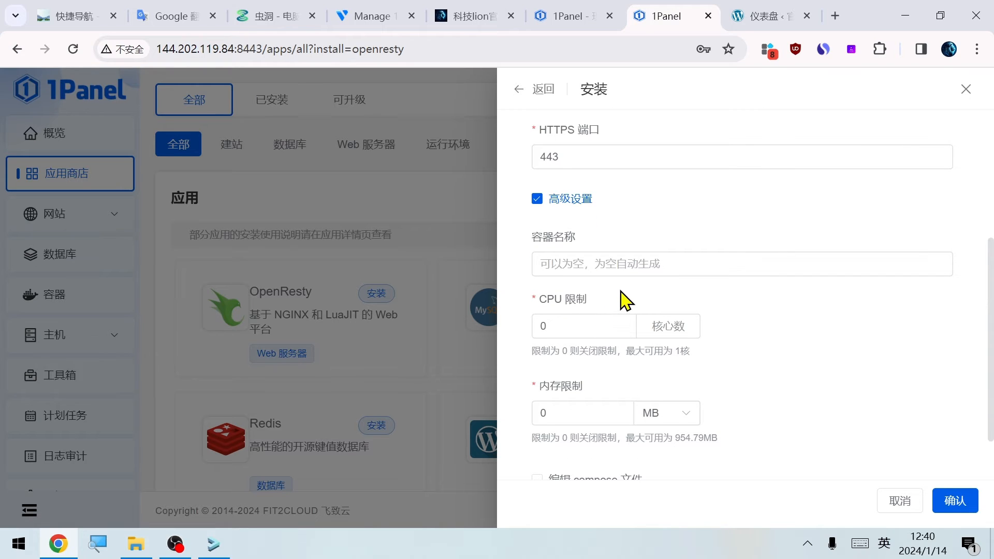
{"action": "scroll", "coordinate": [625, 301], "scroll_direction": "up", "scroll_amount": 5}
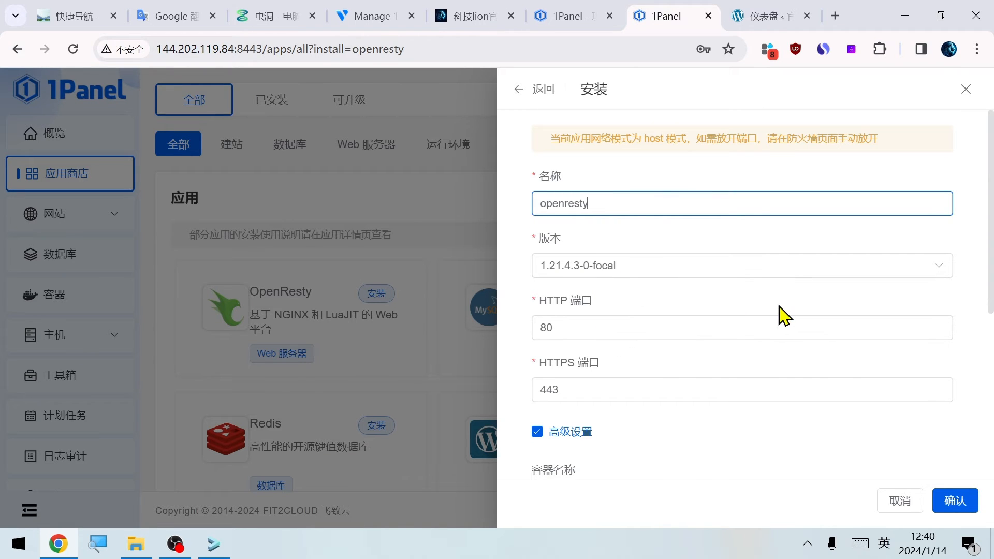
{"action": "scroll", "coordinate": [779, 306], "scroll_direction": "down", "scroll_amount": 6}
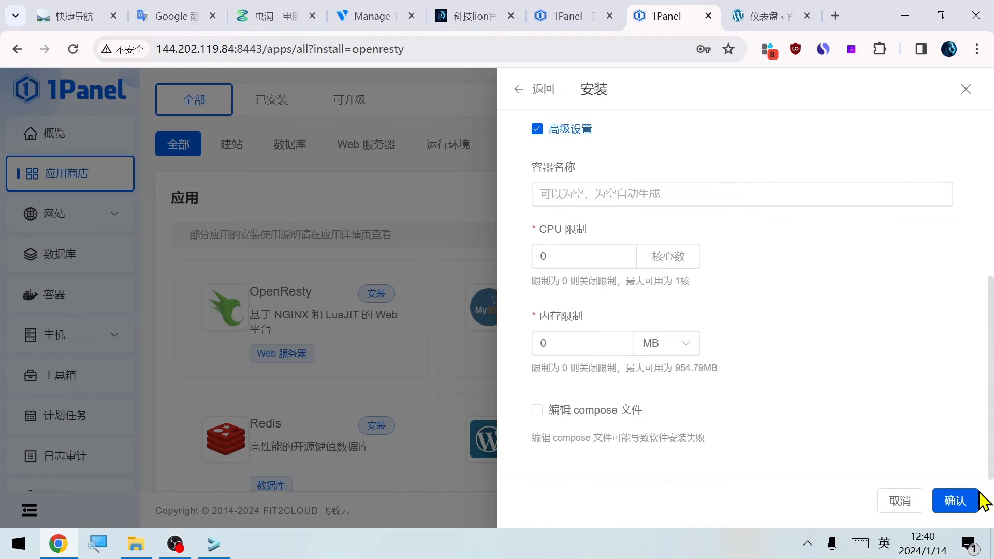
{"action": "left_click", "coordinate": [958, 500]}
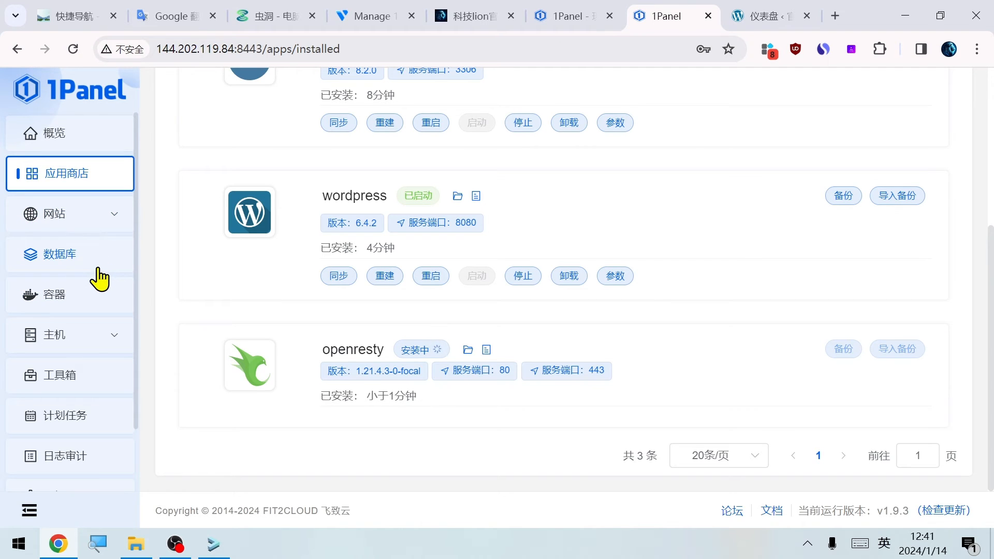
Examine the container management section: running containers, compose projects, images, networks, volumes and repositories
{"action": "left_click", "coordinate": [65, 303]}
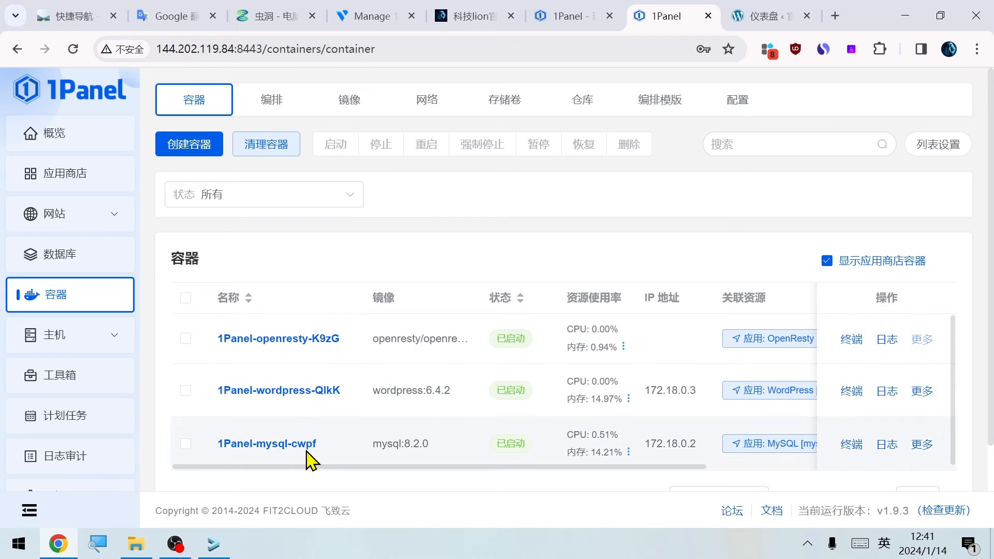
{"action": "left_click", "coordinate": [272, 103]}
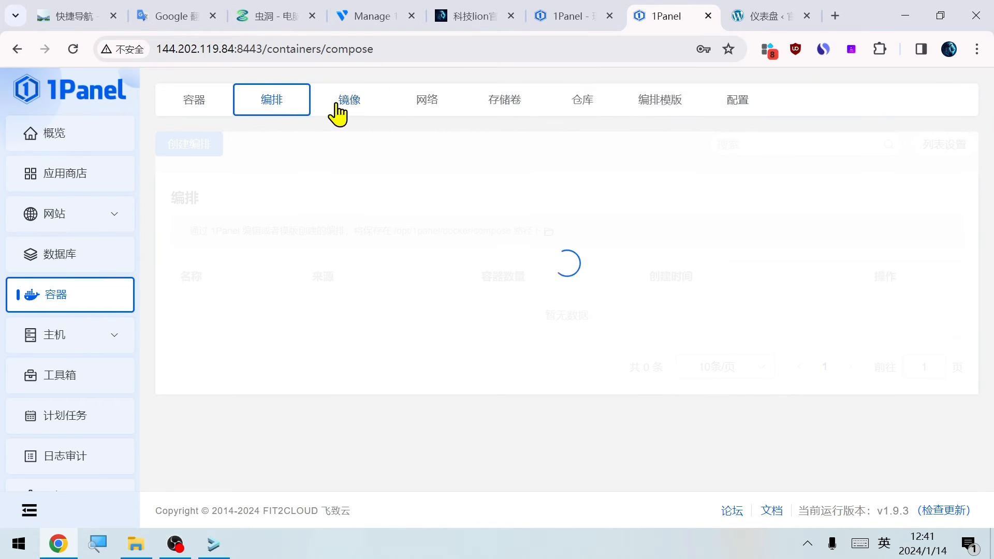
{"action": "left_click", "coordinate": [341, 106]}
{"action": "left_click", "coordinate": [420, 122]}
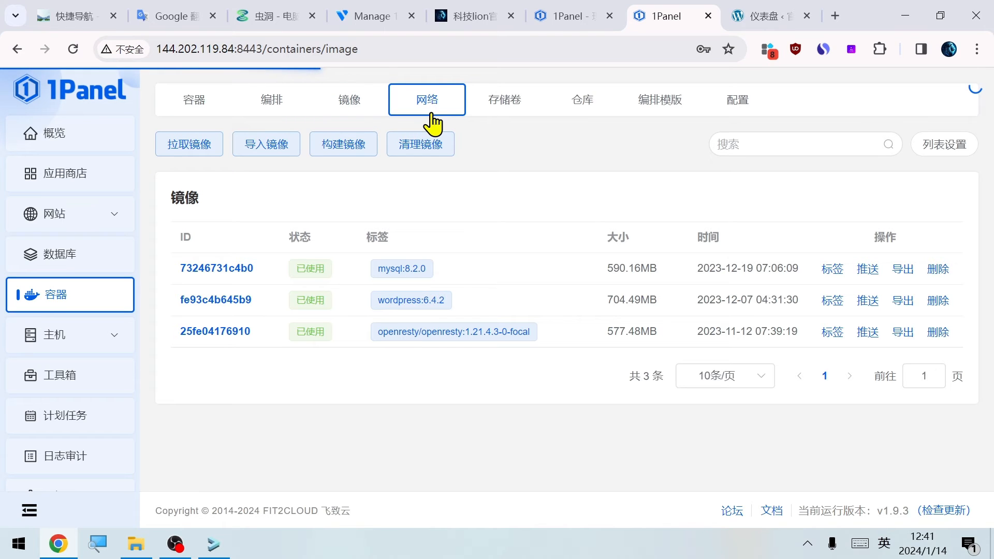
{"action": "left_click", "coordinate": [496, 115]}
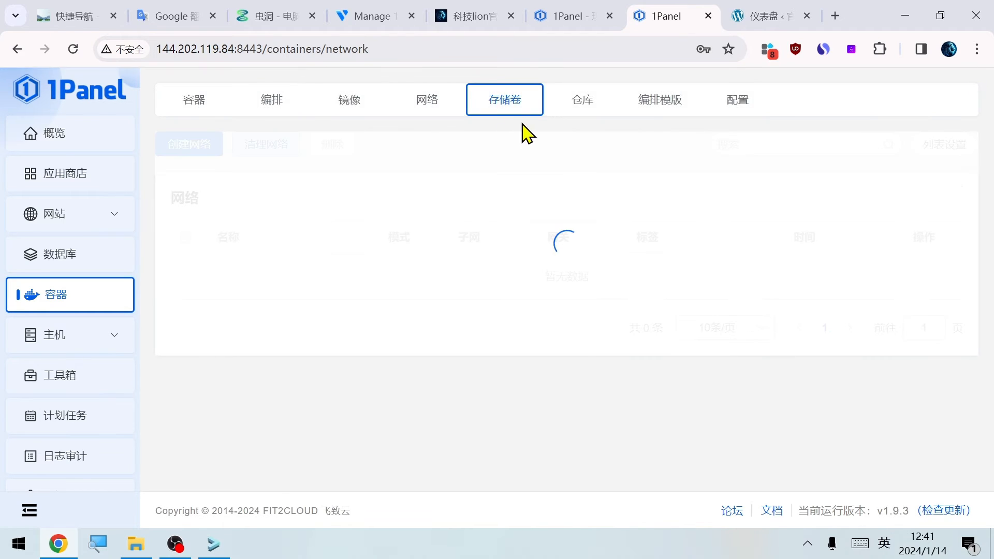
{"action": "left_click", "coordinate": [591, 111]}
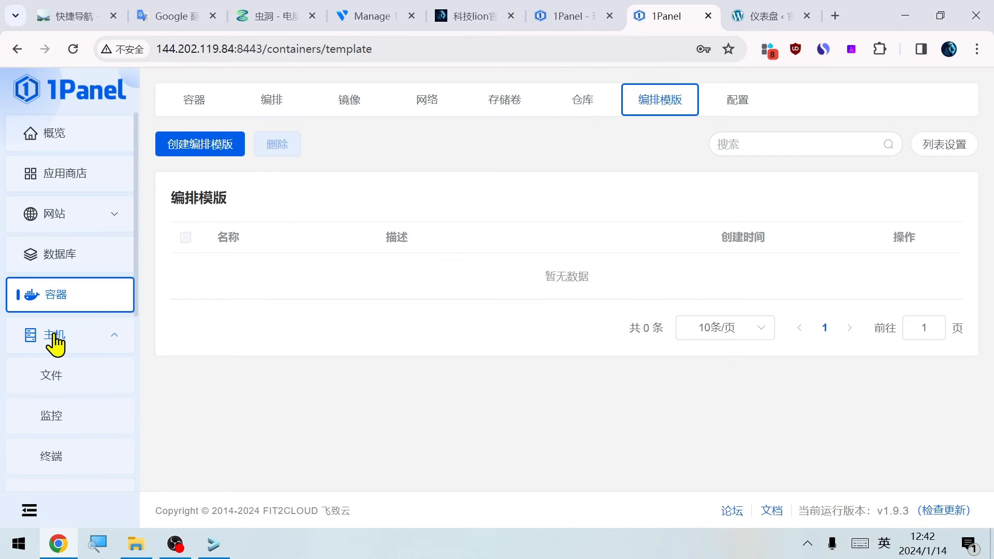
Look through the files in the host's /opt/1panel/apps/mysql/mysql directory
{"action": "scroll", "coordinate": [53, 334], "scroll_direction": "down", "scroll_amount": 1}
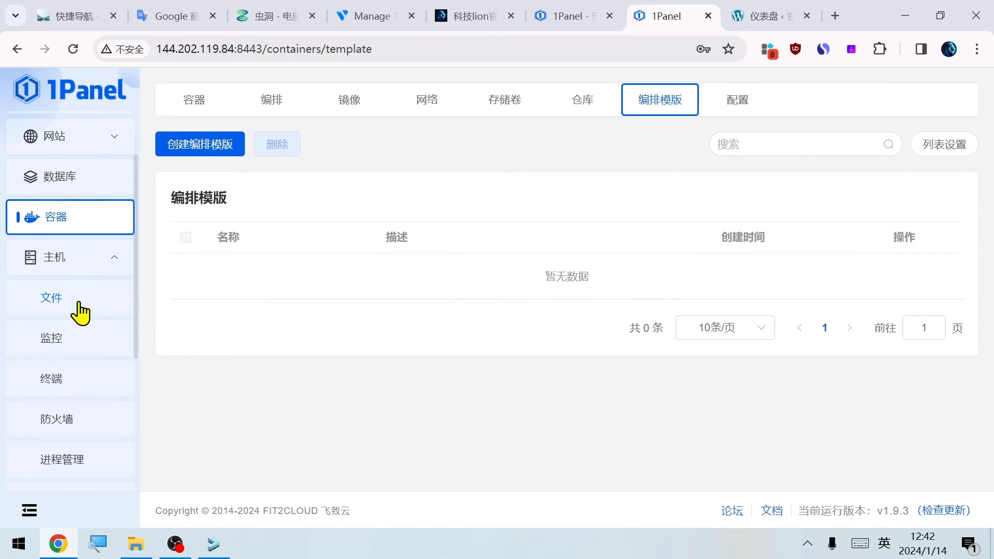
{"action": "left_click", "coordinate": [55, 302]}
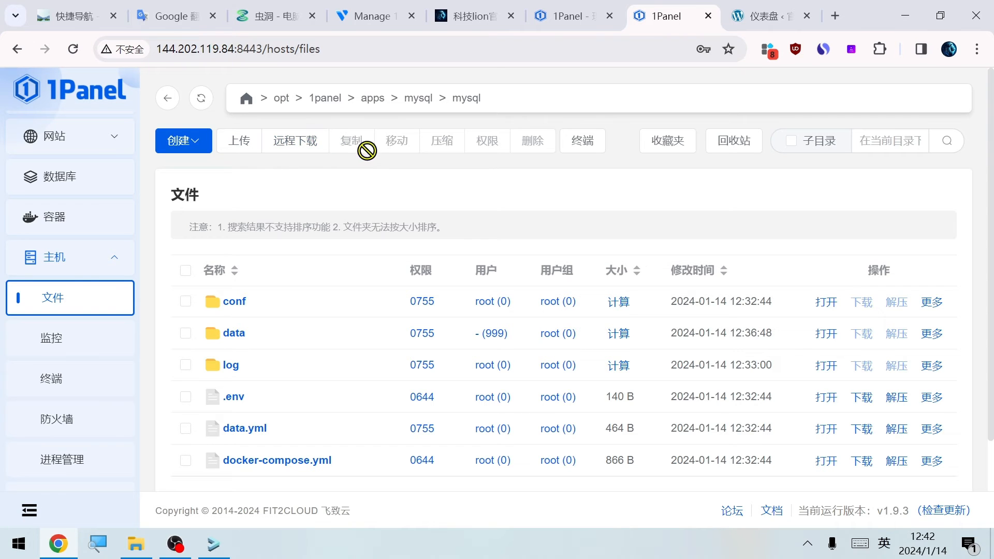
{"action": "scroll", "coordinate": [553, 380], "scroll_direction": "down", "scroll_amount": 1}
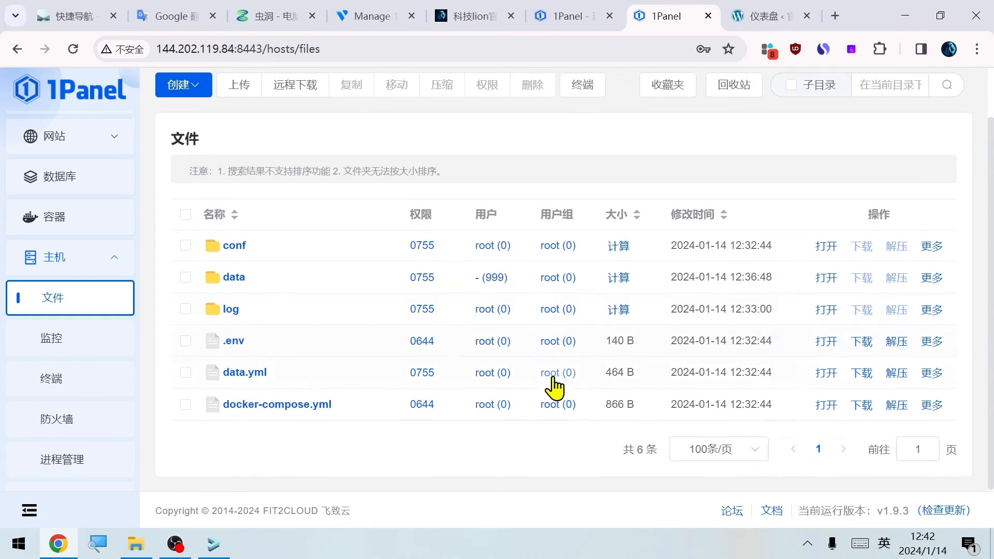
Examine the host monitoring charts for average load, CPU, memory, disk IO and network IO, and the monitoring settings
{"action": "left_click", "coordinate": [58, 341]}
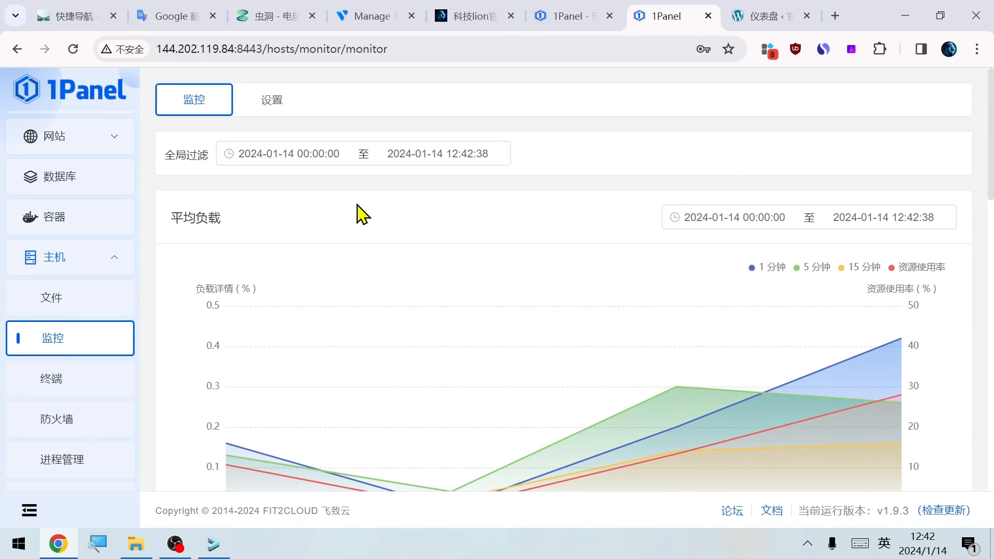
{"action": "scroll", "coordinate": [541, 300], "scroll_direction": "down", "scroll_amount": 4}
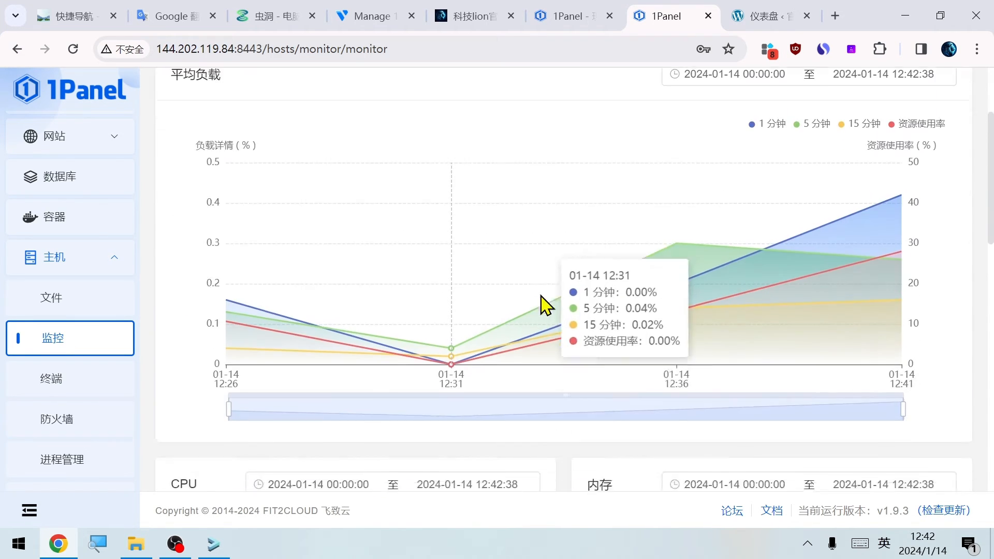
{"action": "scroll", "coordinate": [538, 312], "scroll_direction": "down", "scroll_amount": 12}
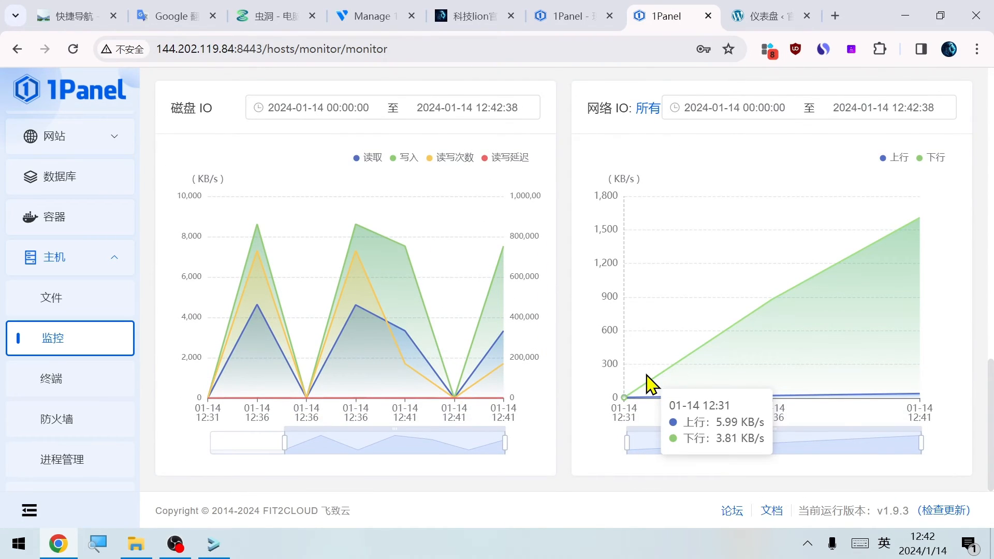
{"action": "scroll", "coordinate": [649, 385], "scroll_direction": "up", "scroll_amount": 12}
{"action": "scroll", "coordinate": [645, 373], "scroll_direction": "up", "scroll_amount": 2}
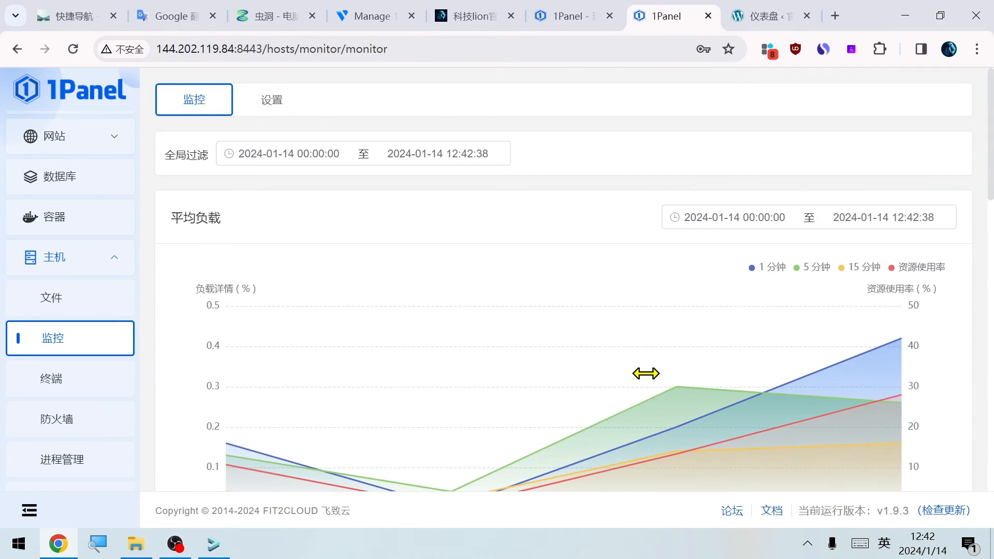
{"action": "left_click", "coordinate": [272, 99]}
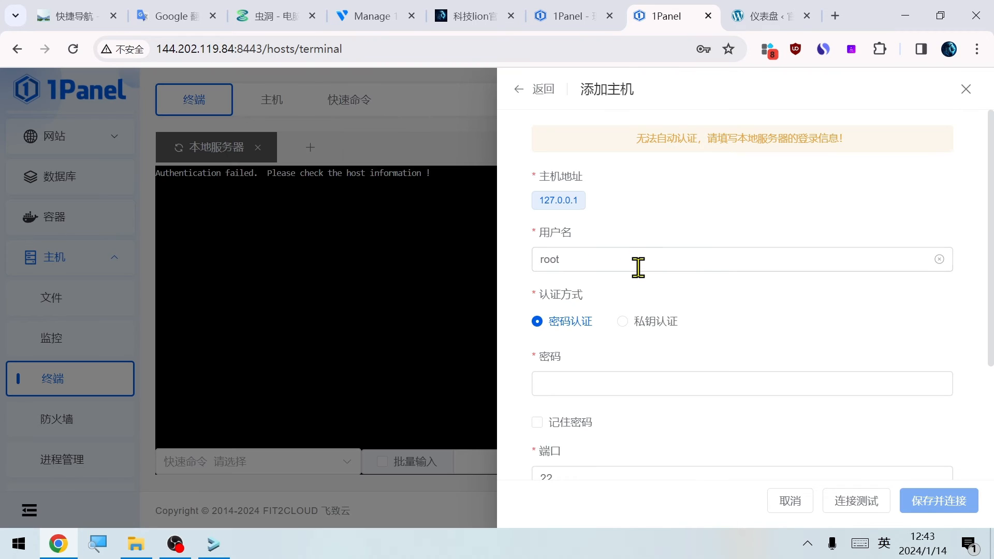
Connect the web terminal to the local server as root on port 22: enter the root password, test the connection, and save it
{"action": "scroll", "coordinate": [637, 266], "scroll_direction": "down", "scroll_amount": 1}
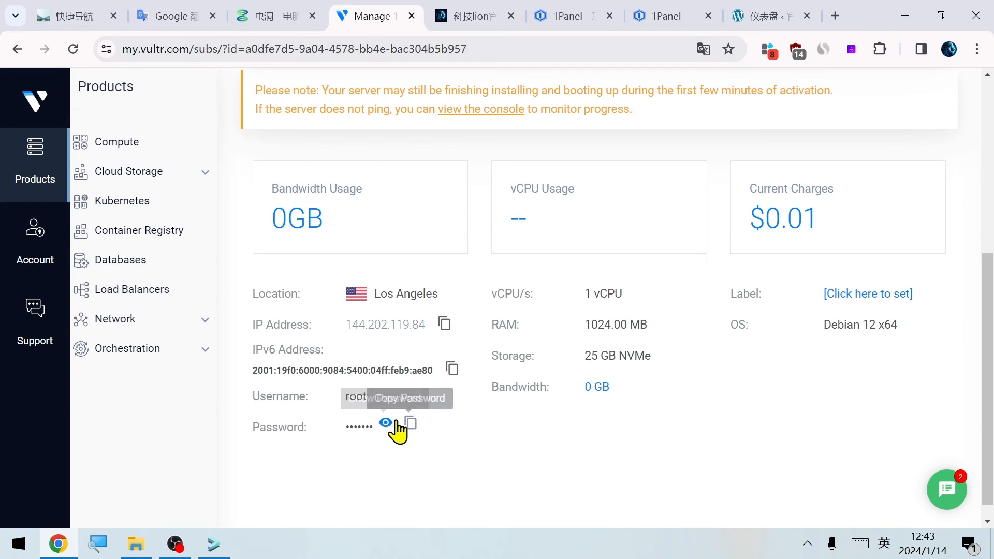
{"action": "left_click", "coordinate": [410, 425]}
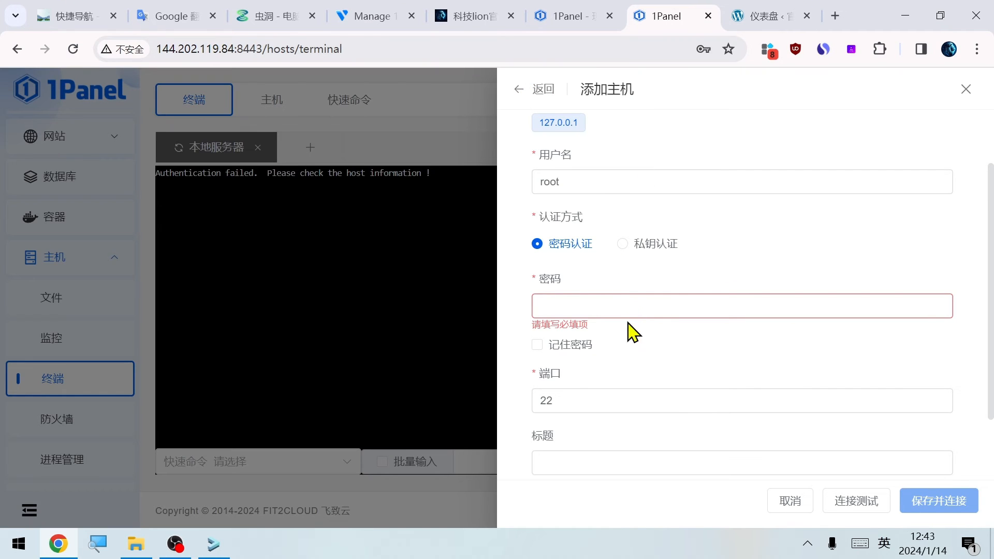
{"action": "left_click", "coordinate": [606, 305]}
{"action": "key", "text": "ctrl+v"}
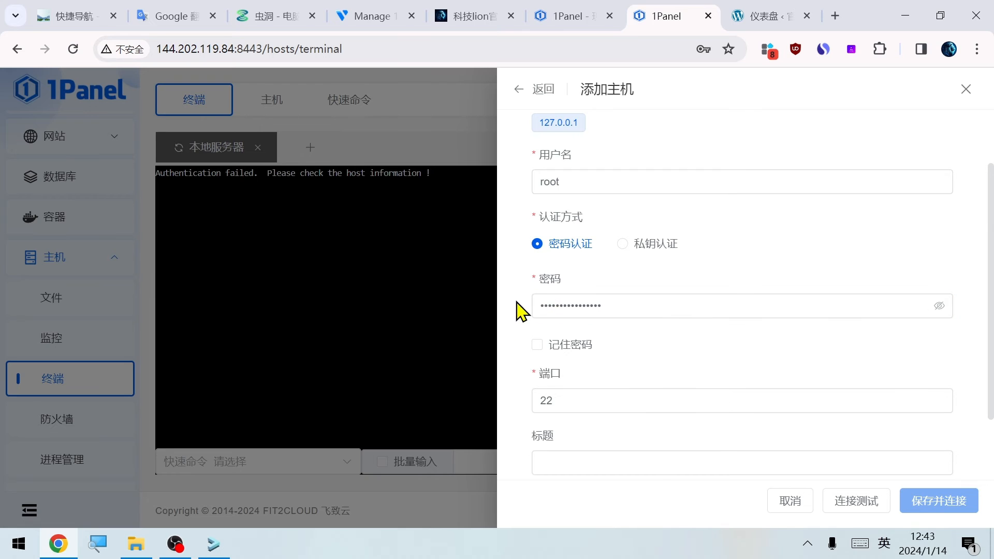
{"action": "scroll", "coordinate": [724, 414], "scroll_direction": "down", "scroll_amount": 2}
{"action": "left_click", "coordinate": [857, 500]}
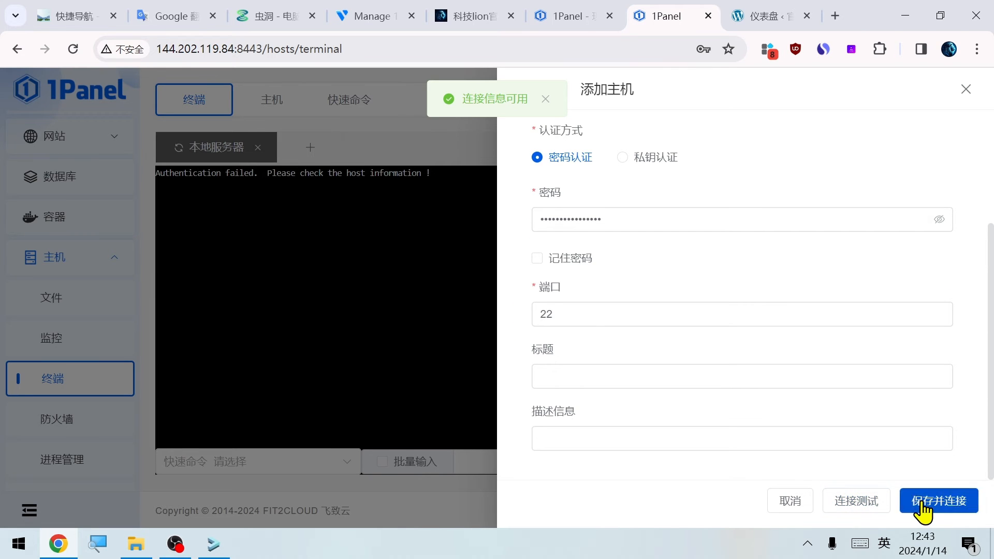
{"action": "left_click", "coordinate": [922, 509]}
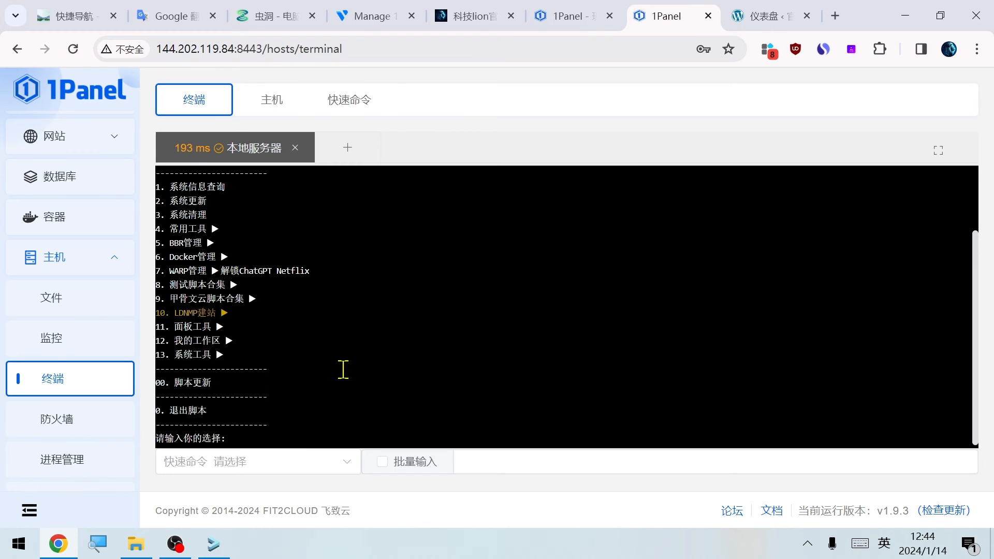
Run option 1 (系统信息查询) of the script menu in the terminal and read through the system information
{"action": "scroll", "coordinate": [343, 369], "scroll_direction": "up", "scroll_amount": 2}
{"action": "type", "text": "1"}
{"action": "key", "text": "Return"}
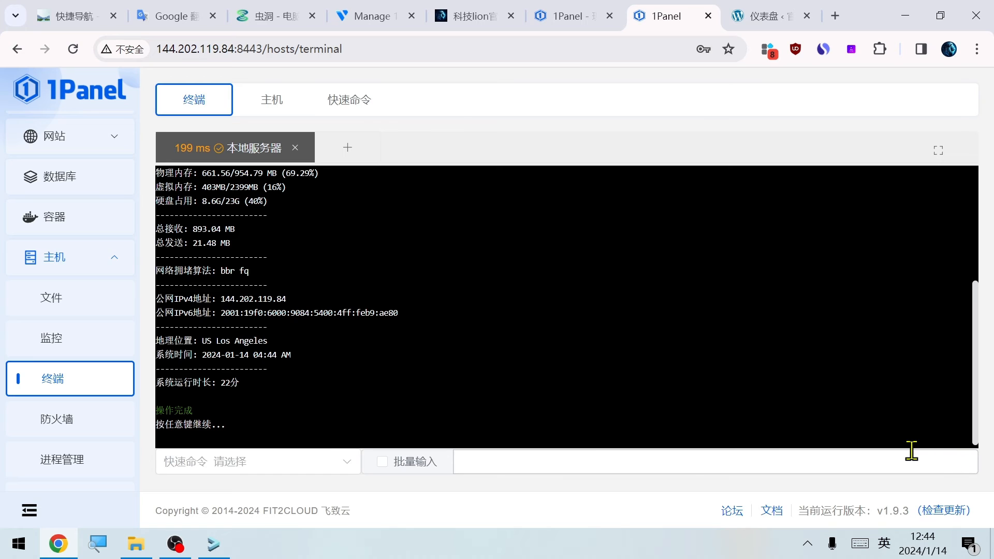
{"action": "scroll", "coordinate": [264, 331], "scroll_direction": "up", "scroll_amount": 5}
Look at the terminal section's host list and its quick commands
{"action": "double_click", "coordinate": [239, 149]}
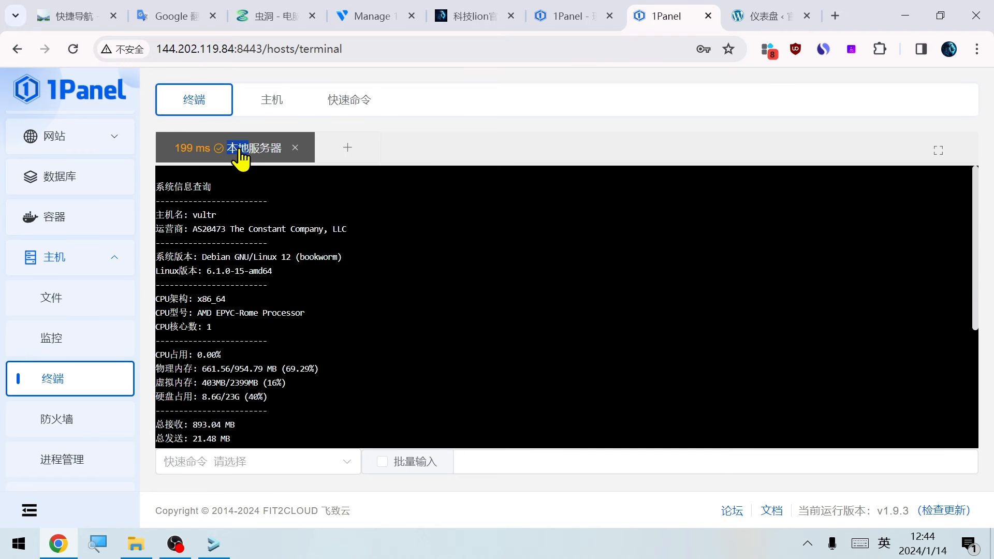
{"action": "left_click", "coordinate": [270, 106]}
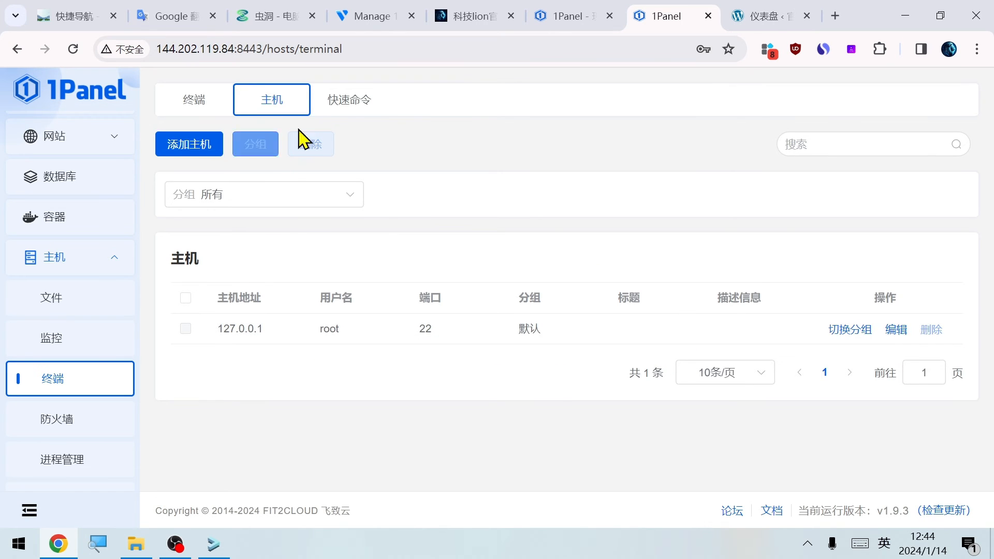
{"action": "left_click", "coordinate": [350, 106]}
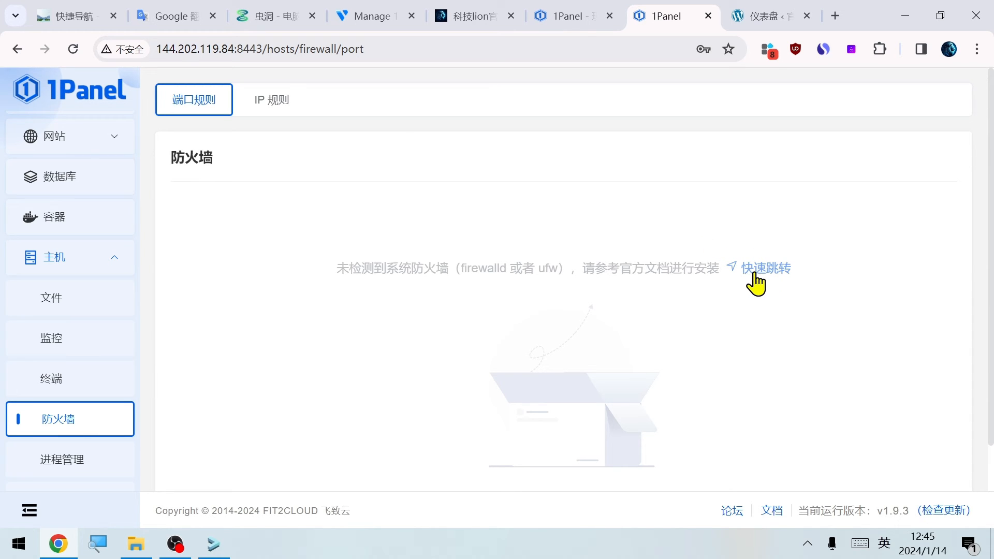
Open the official firewall documentation, examine the firewalld installation and port rule instructions, and return to the 1Panel firewall page
{"action": "left_click", "coordinate": [757, 269]}
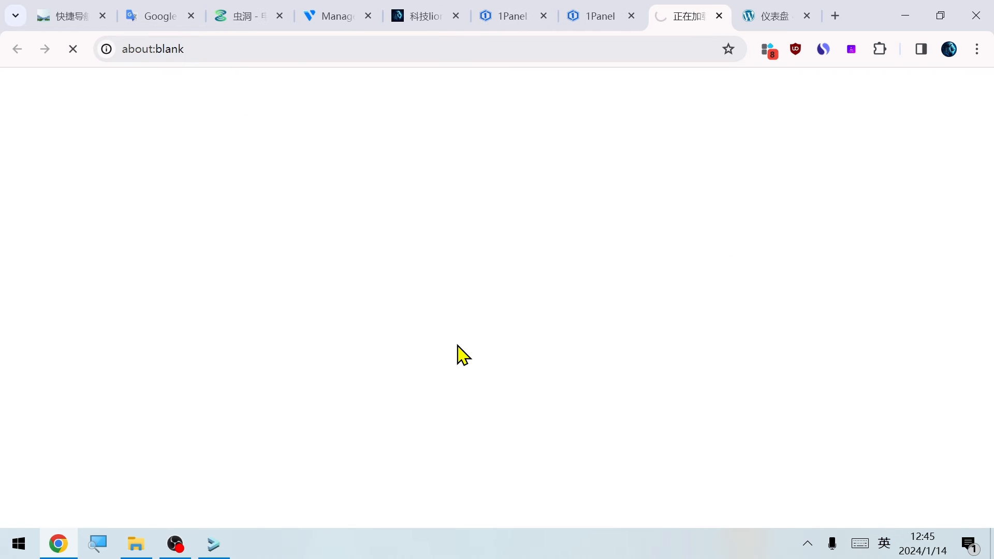
{"action": "scroll", "coordinate": [446, 341], "scroll_direction": "down", "scroll_amount": 5}
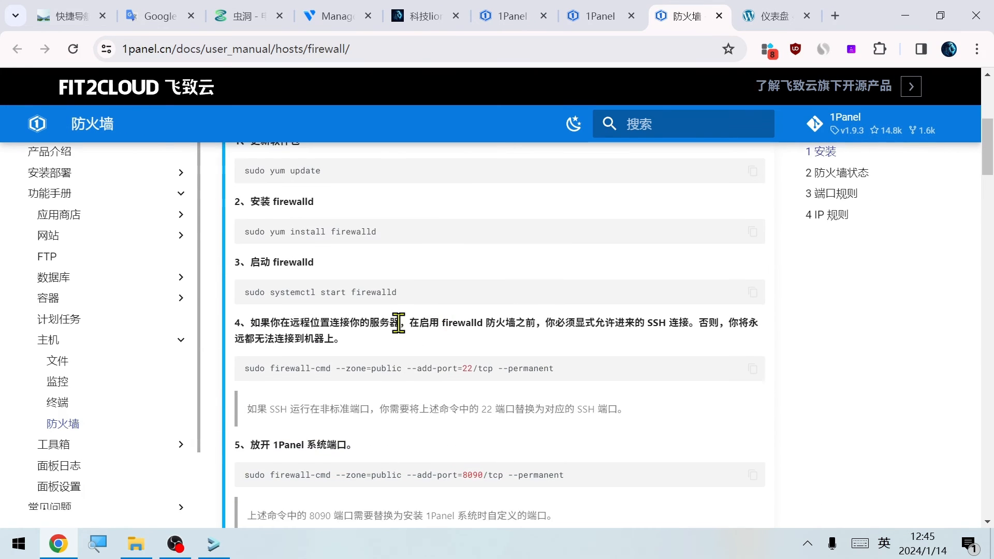
{"action": "scroll", "coordinate": [362, 322], "scroll_direction": "up", "scroll_amount": 3}
{"action": "triple_click", "coordinate": [310, 321]}
{"action": "scroll", "coordinate": [422, 406], "scroll_direction": "down", "scroll_amount": 3}
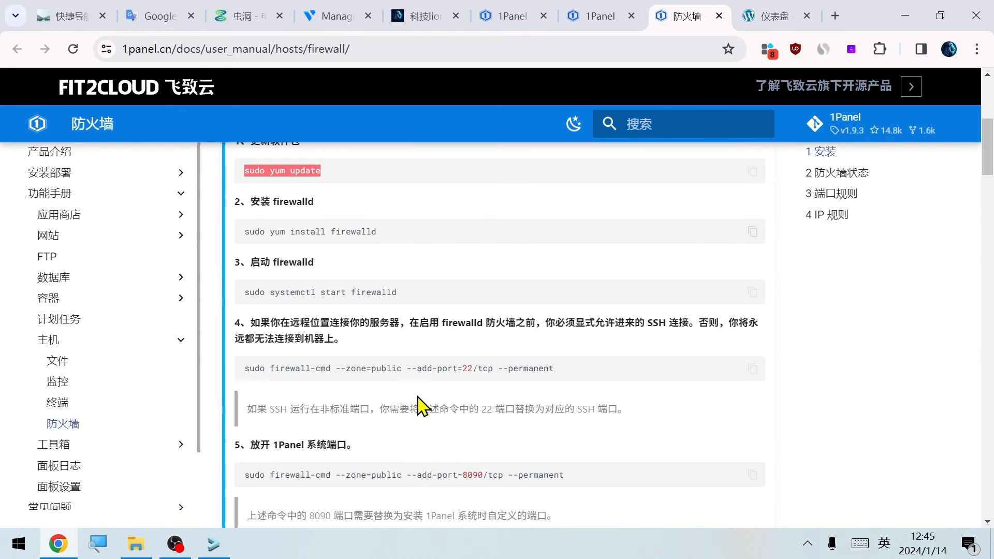
{"action": "scroll", "coordinate": [421, 406], "scroll_direction": "down", "scroll_amount": 15}
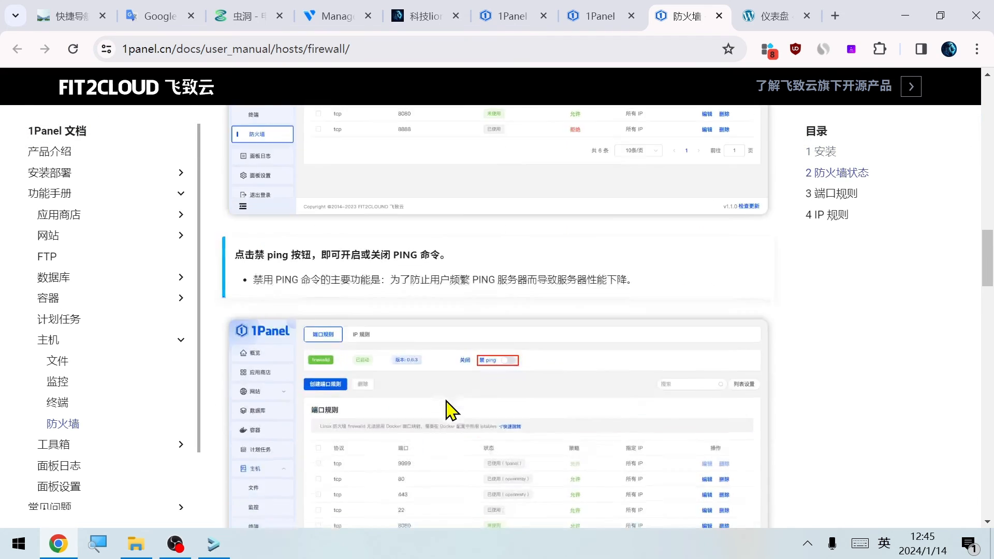
{"action": "scroll", "coordinate": [449, 409], "scroll_direction": "down", "scroll_amount": 10}
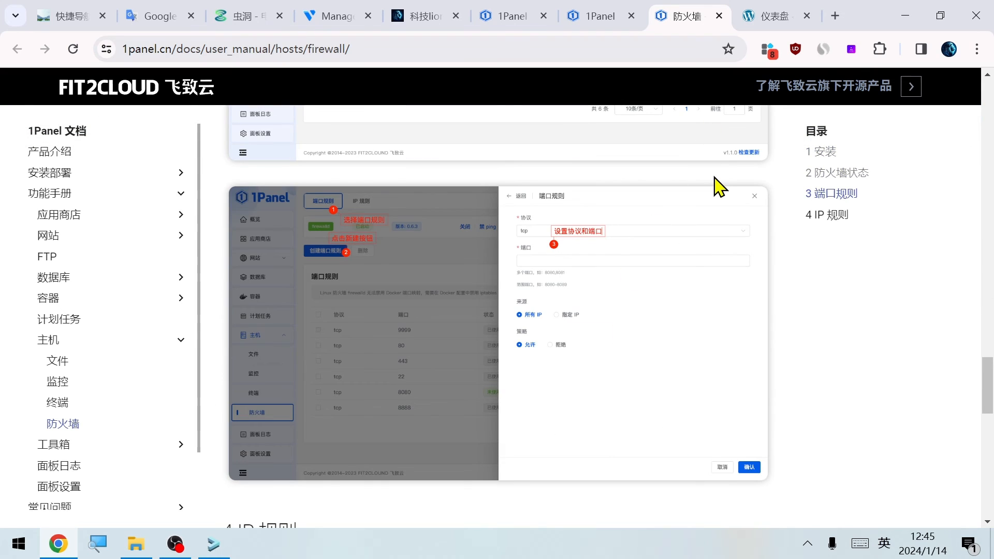
{"action": "left_click", "coordinate": [600, 20]}
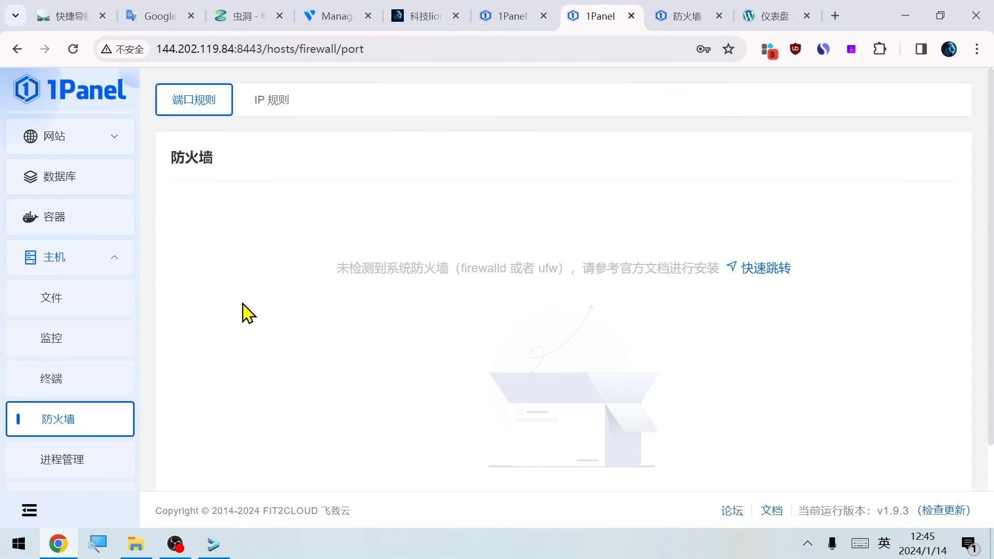
Open the host process management page, look through the process list, and sort it by CPU usage
{"action": "scroll", "coordinate": [45, 421], "scroll_direction": "down", "scroll_amount": 3}
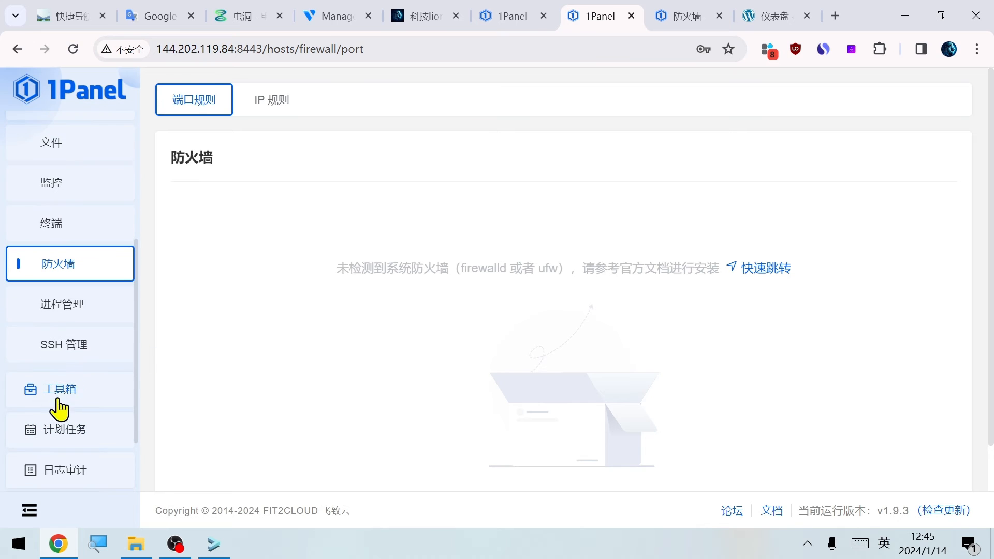
{"action": "left_click", "coordinate": [57, 308]}
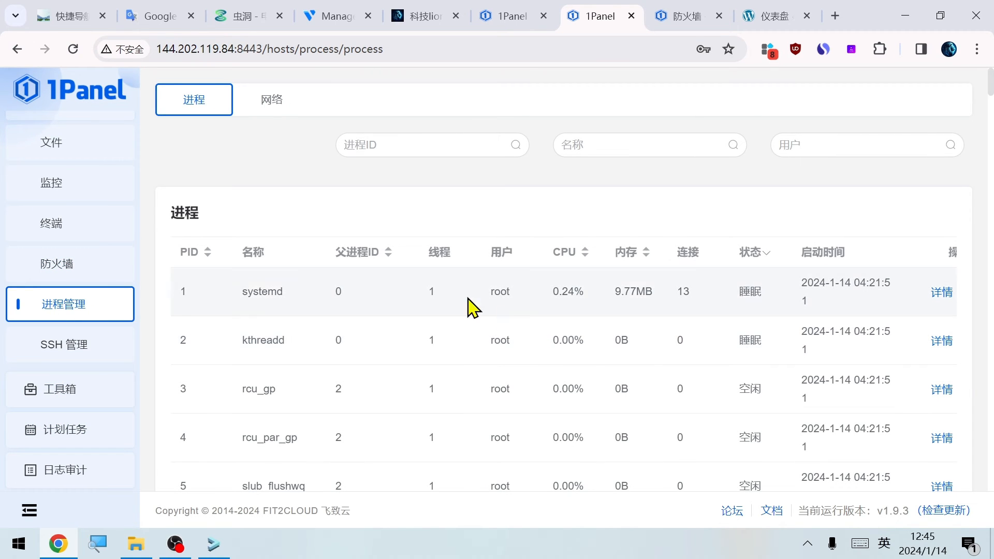
{"action": "scroll", "coordinate": [561, 361], "scroll_direction": "down", "scroll_amount": 5}
{"action": "scroll", "coordinate": [553, 362], "scroll_direction": "up", "scroll_amount": 5}
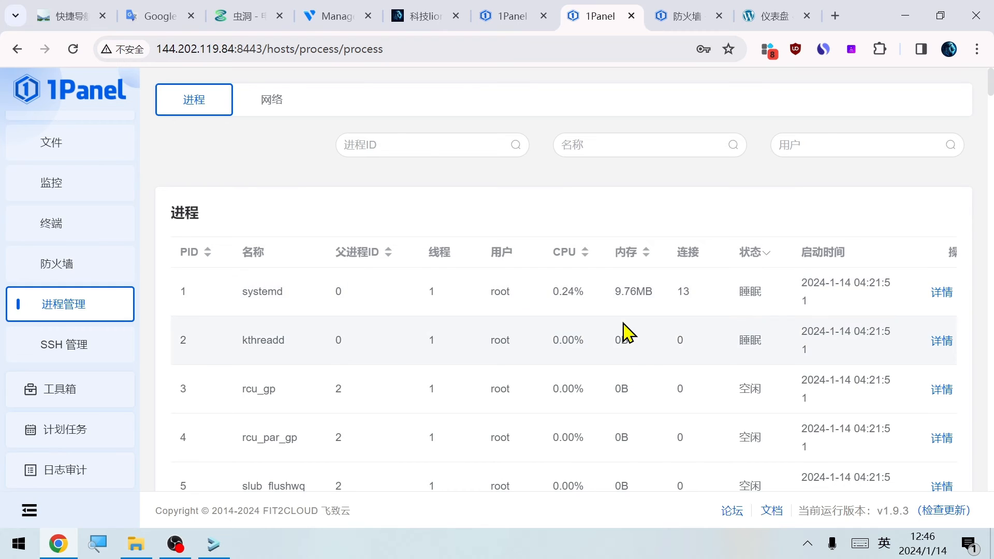
{"action": "left_click", "coordinate": [567, 254]}
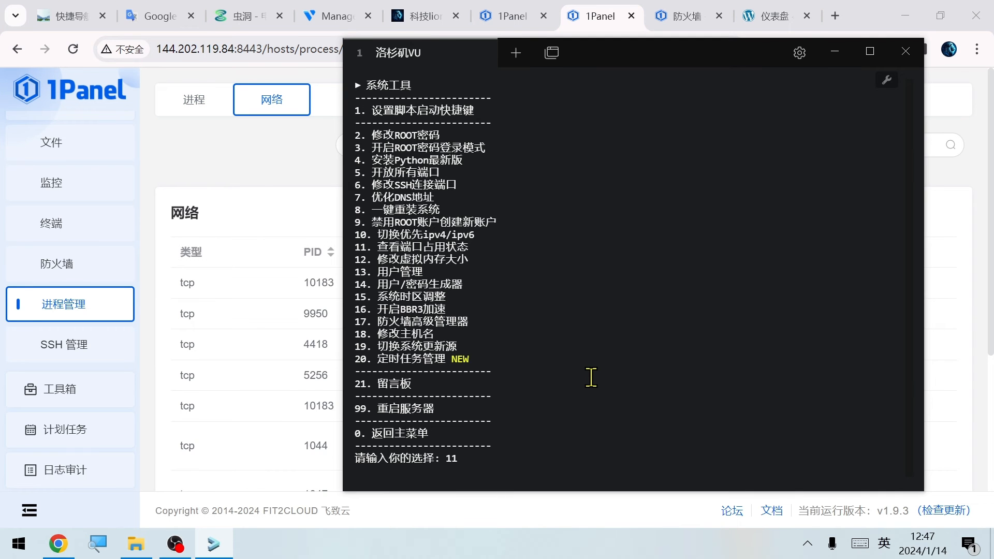
Run option 11 (查看端口占用状态) in the terminal script, read through the port usage, and compare it with 1Panel's network process list
{"action": "key", "text": "Return"}
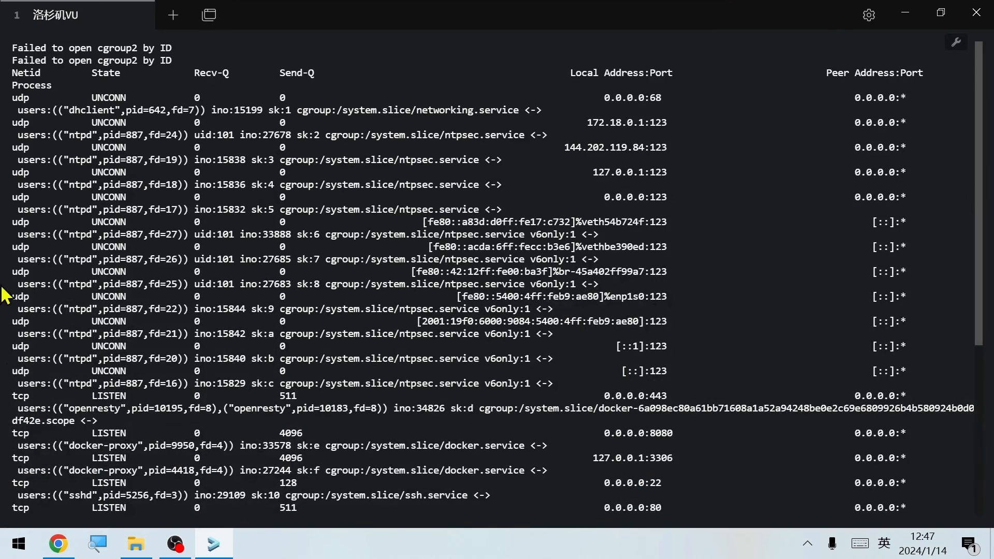
{"action": "scroll", "coordinate": [326, 284], "scroll_direction": "down", "scroll_amount": 5}
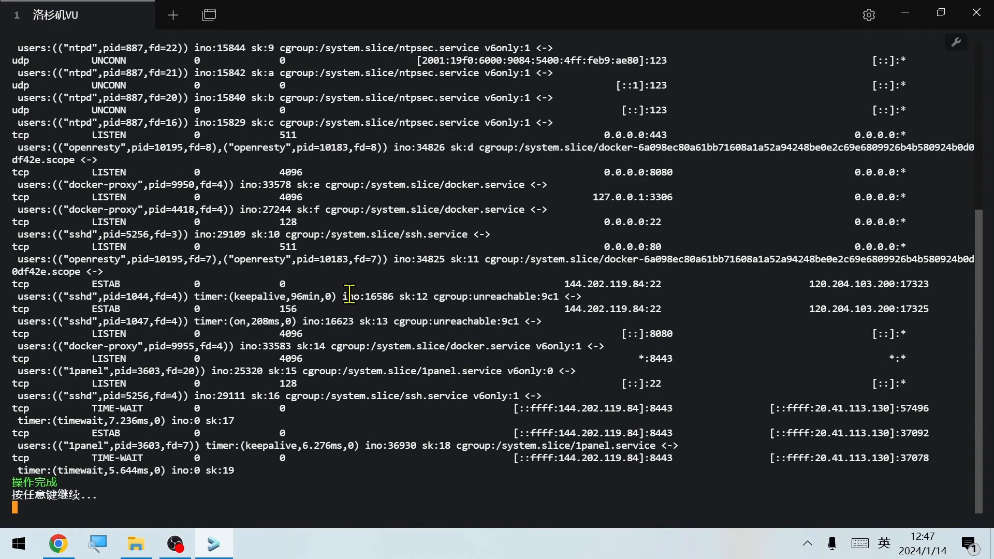
{"action": "key", "text": "Return"}
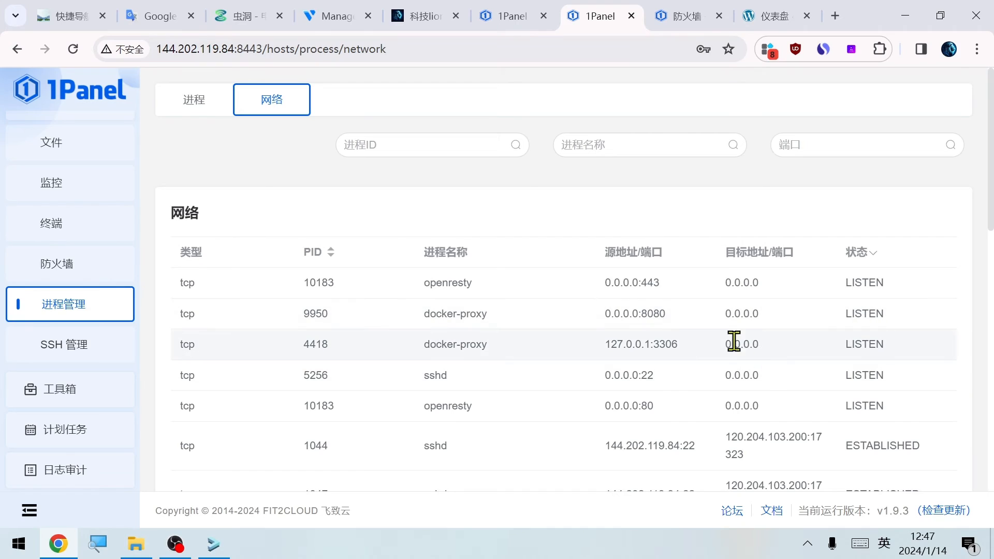
{"action": "scroll", "coordinate": [735, 391], "scroll_direction": "down", "scroll_amount": 6}
{"action": "scroll", "coordinate": [717, 402], "scroll_direction": "down", "scroll_amount": 3}
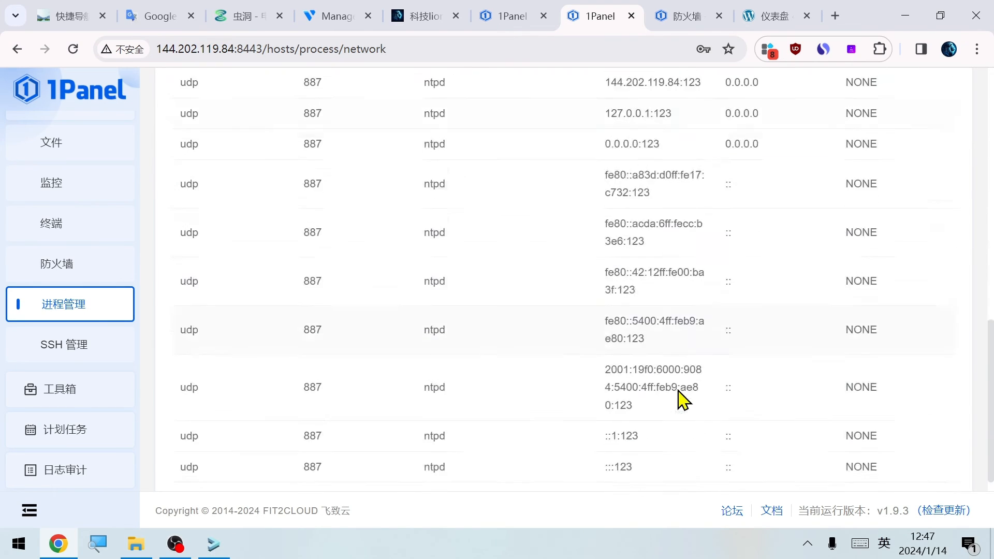
Look at the scheduled tasks page and the panel's operation log in the log audit section
{"action": "left_click", "coordinate": [67, 427]}
{"action": "left_click", "coordinate": [75, 401]}
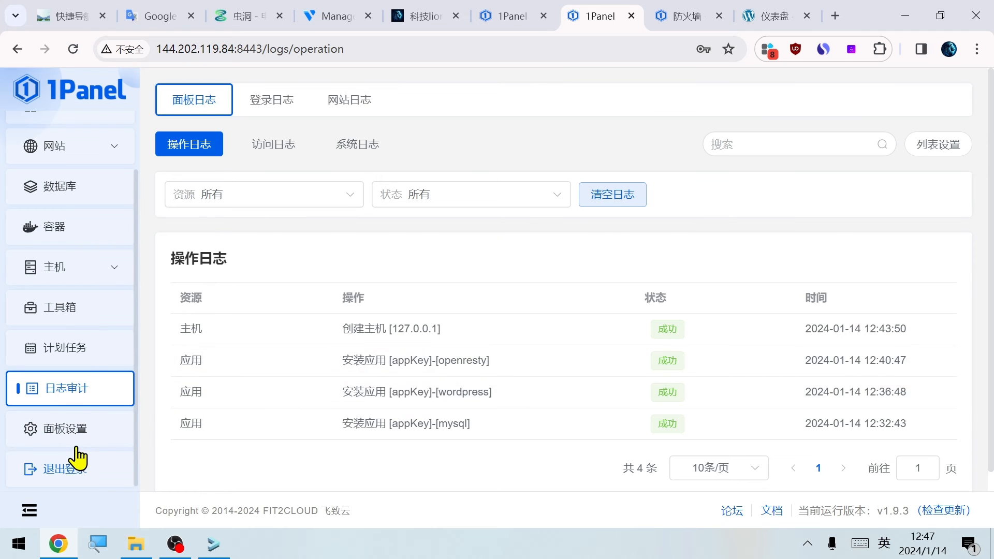
Look through the toolbox's quick settings and its cache cleaning categories
{"action": "left_click", "coordinate": [82, 311]}
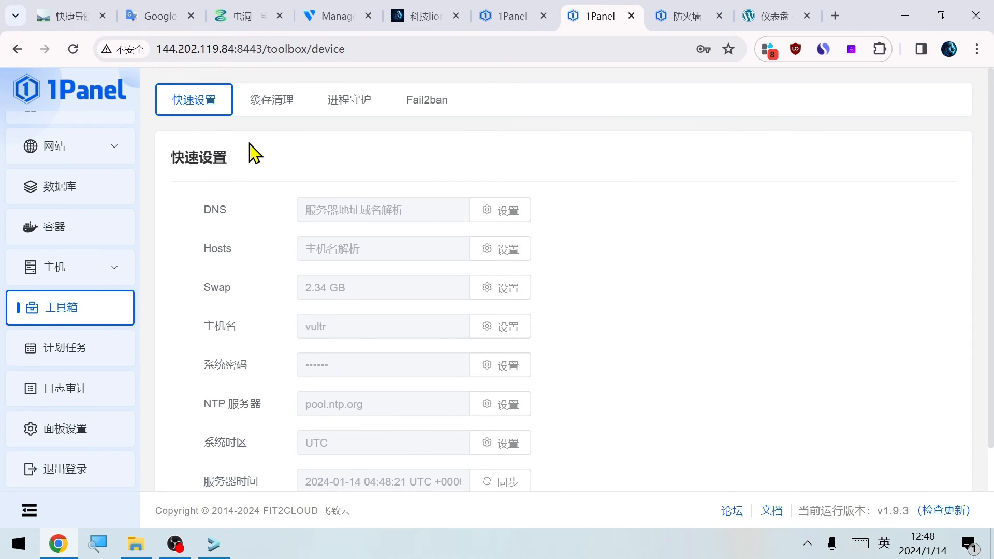
{"action": "left_click", "coordinate": [277, 106]}
{"action": "scroll", "coordinate": [326, 317], "scroll_direction": "down", "scroll_amount": 3}
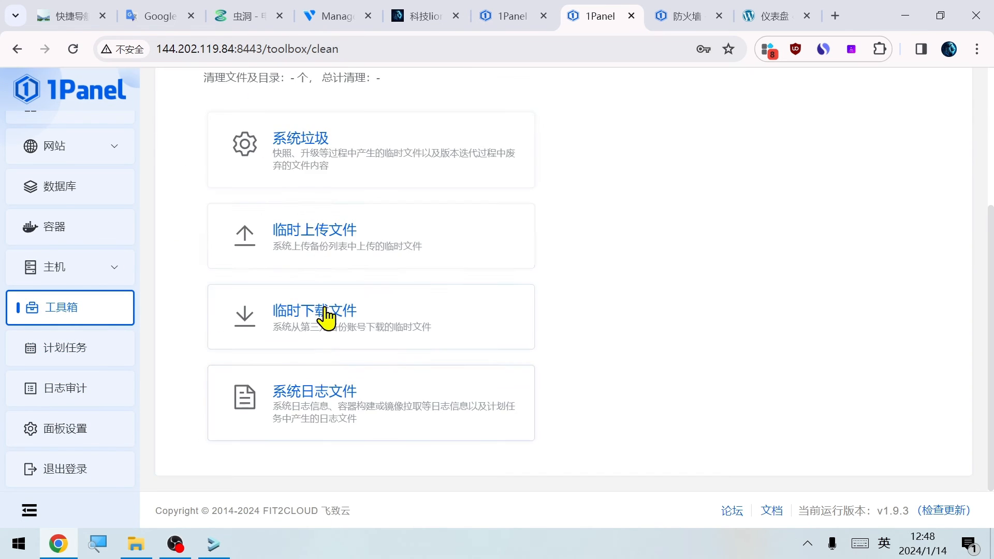
{"action": "scroll", "coordinate": [300, 455], "scroll_direction": "up", "scroll_amount": 3}
{"action": "left_click", "coordinate": [203, 147]}
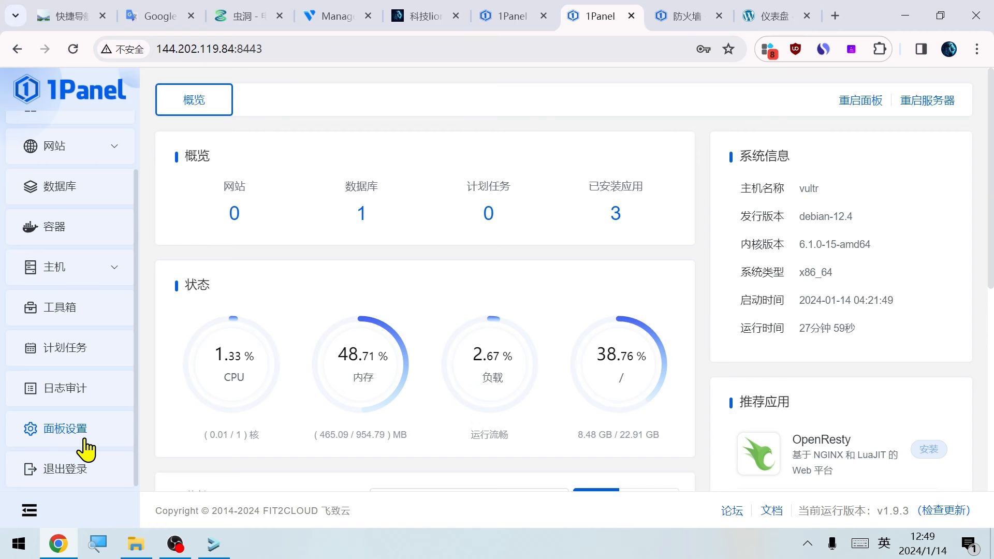
In the 1Panel panel settings, try the dark theme (暗色) and set the theme colour to follow the system (跟随系统)
{"action": "left_click", "coordinate": [81, 435]}
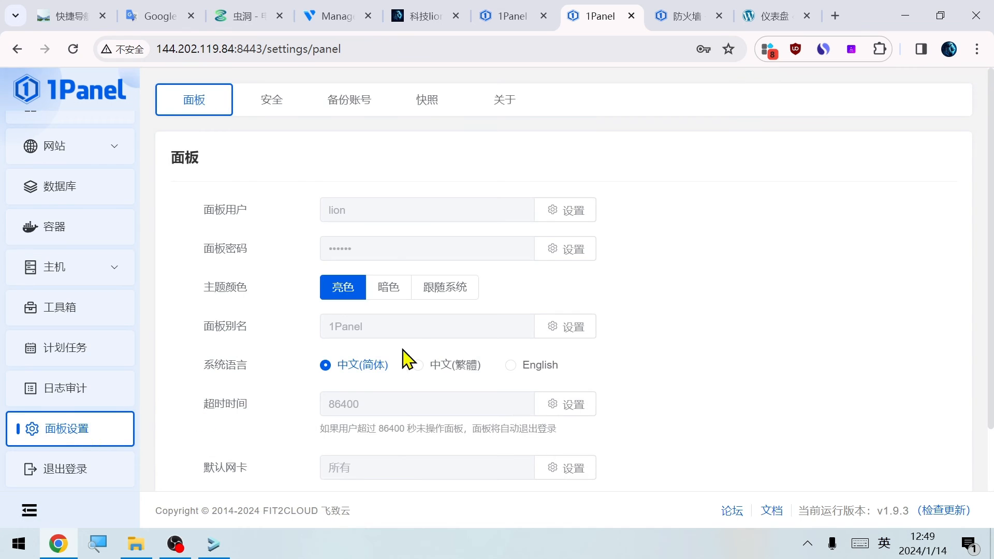
{"action": "left_click", "coordinate": [385, 286]}
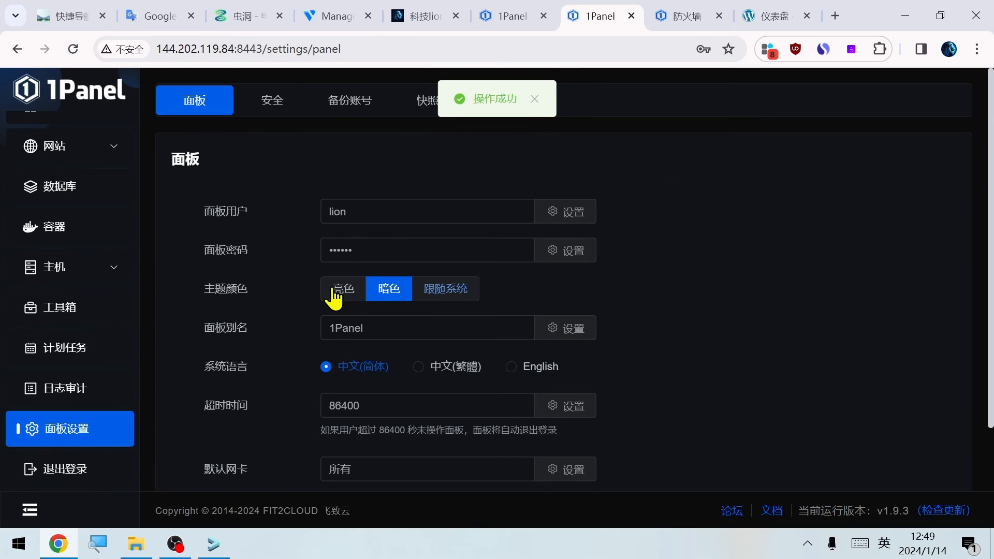
{"action": "scroll", "coordinate": [455, 395], "scroll_direction": "down", "scroll_amount": 2}
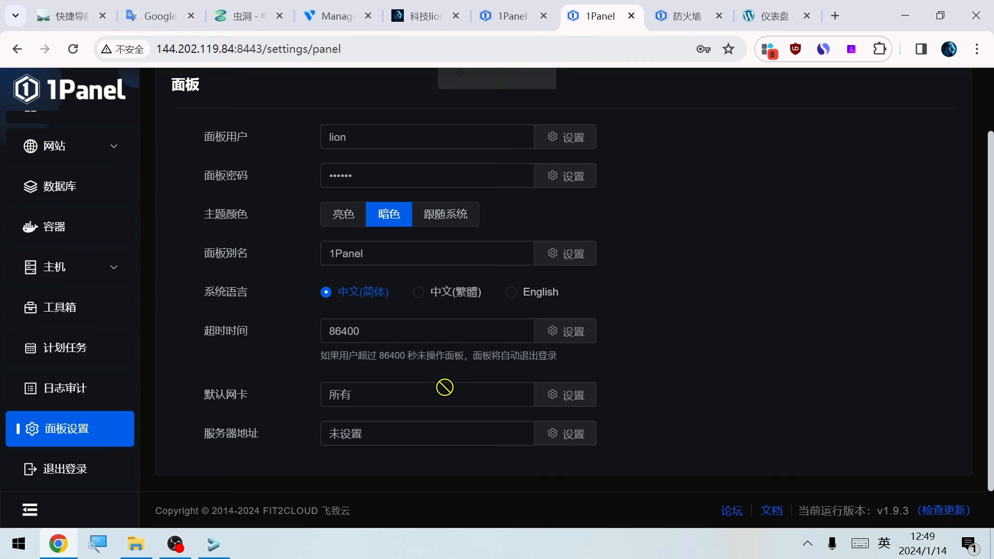
{"action": "scroll", "coordinate": [446, 383], "scroll_direction": "up", "scroll_amount": 2}
{"action": "left_click", "coordinate": [466, 291]}
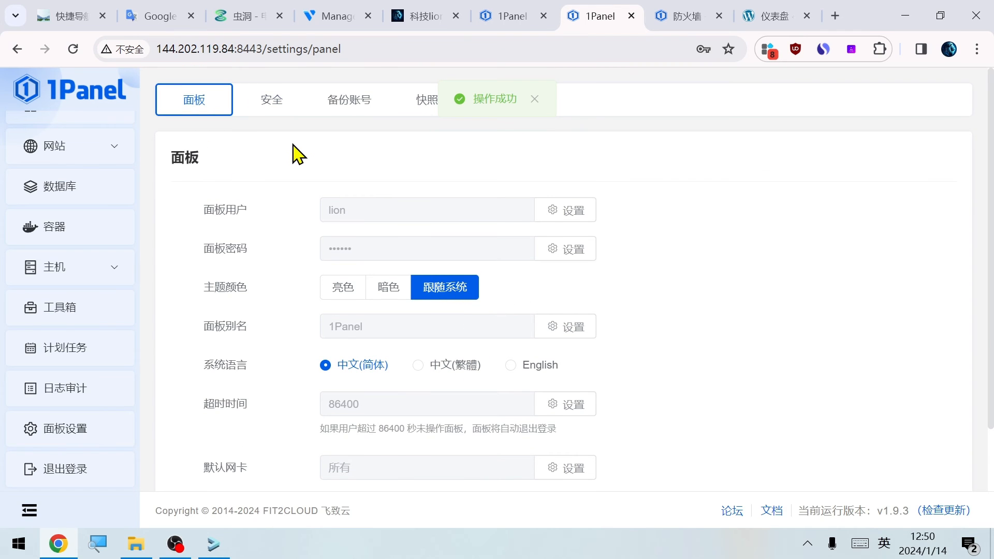
Look at the panel's security settings, and collapse and re-expand the navigation sidebar
{"action": "left_click", "coordinate": [275, 109]}
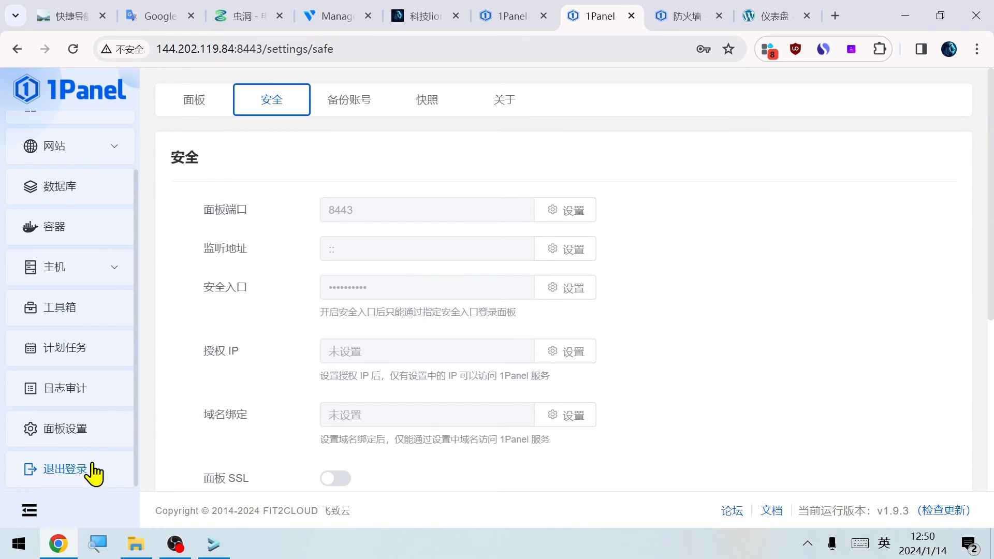
{"action": "left_click", "coordinate": [29, 512]}
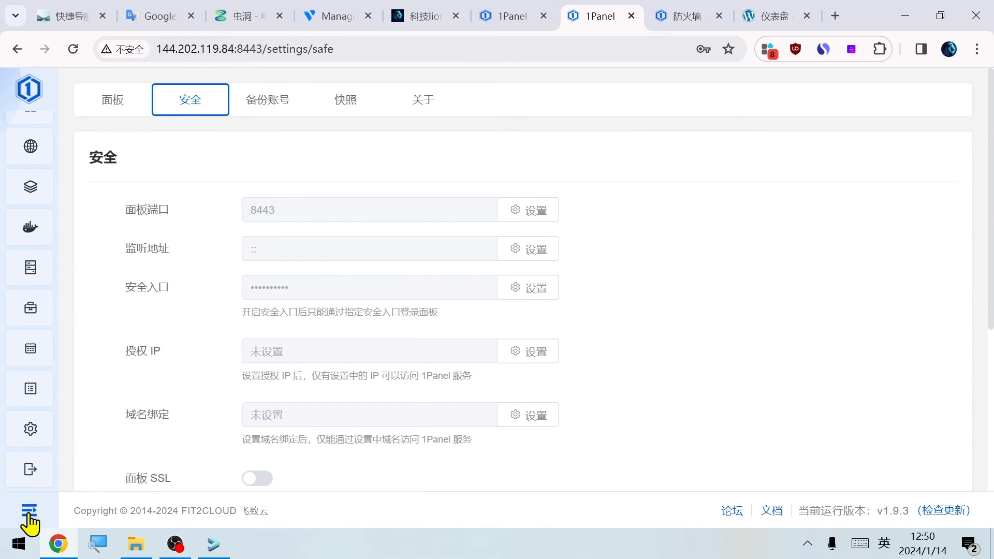
{"action": "left_click", "coordinate": [24, 514]}
{"action": "left_click", "coordinate": [24, 514]}
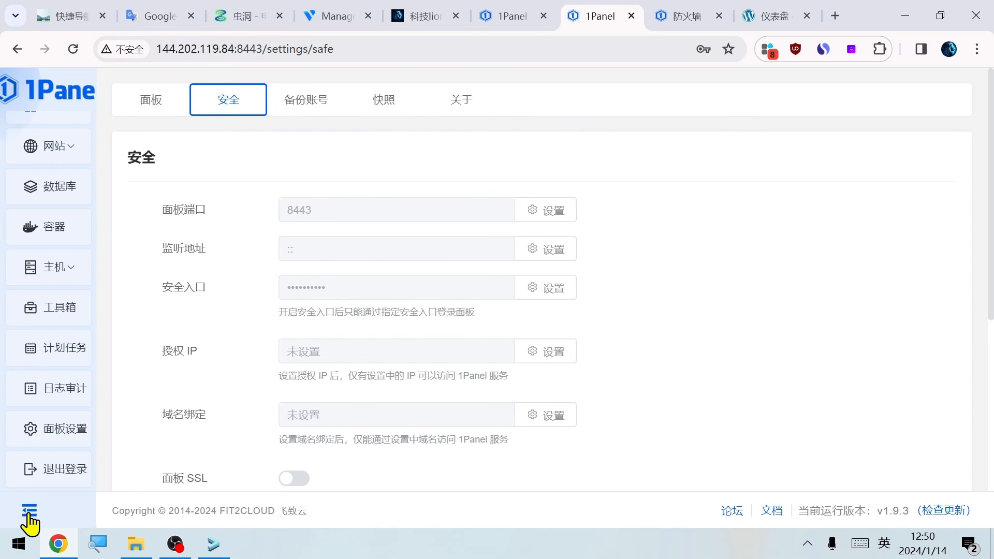
Look over the overview page's monitoring chart and recommended apps, and visit the websites page
{"action": "scroll", "coordinate": [83, 218], "scroll_direction": "up", "scroll_amount": 2}
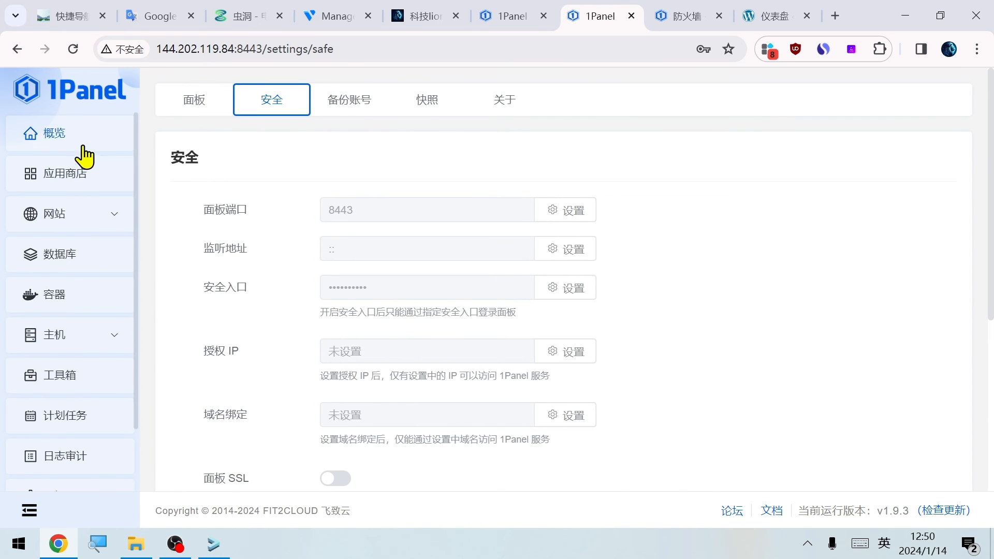
{"action": "left_click", "coordinate": [79, 146]}
{"action": "scroll", "coordinate": [701, 326], "scroll_direction": "down", "scroll_amount": 6}
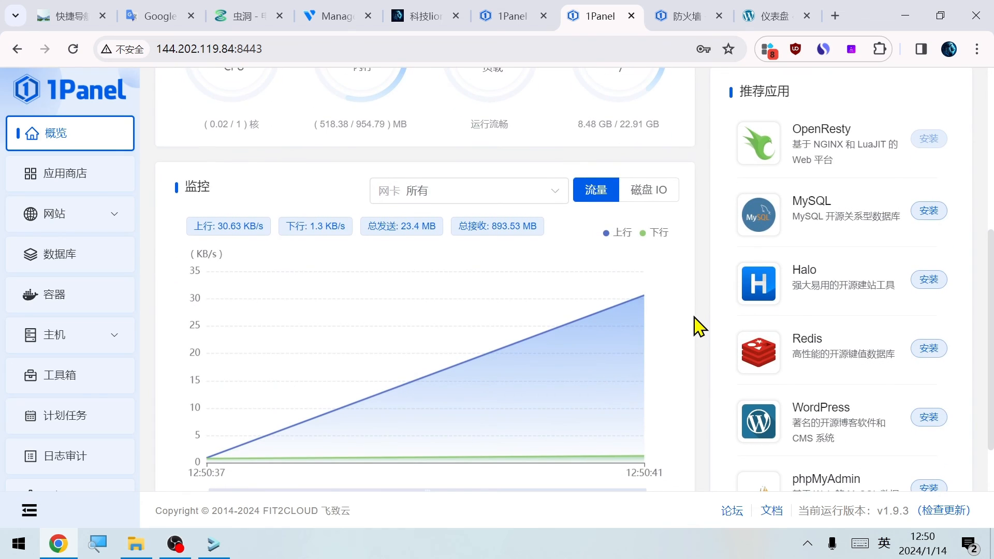
{"action": "scroll", "coordinate": [676, 324], "scroll_direction": "up", "scroll_amount": 6}
{"action": "mouse_move", "coordinate": [668, 324]}
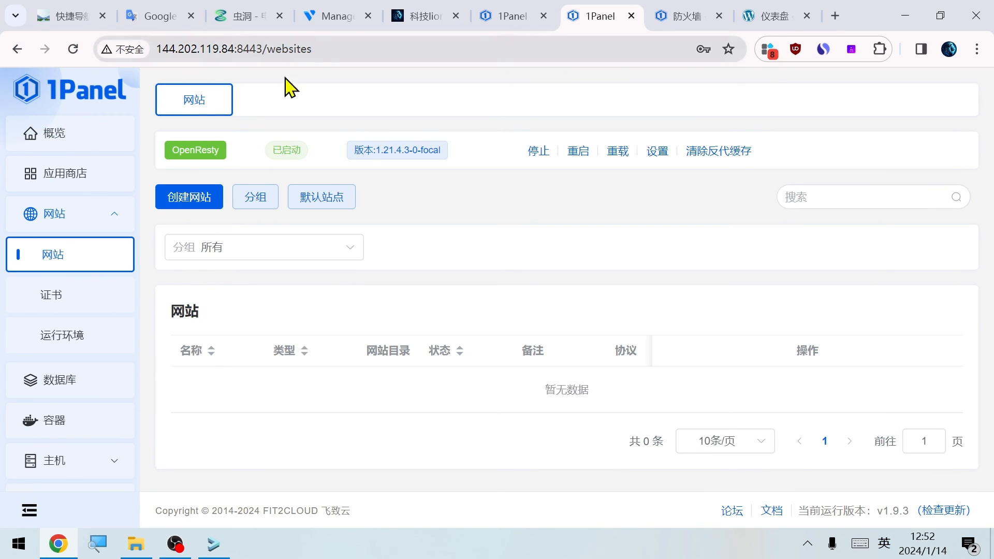
{"action": "left_click", "coordinate": [115, 103]}
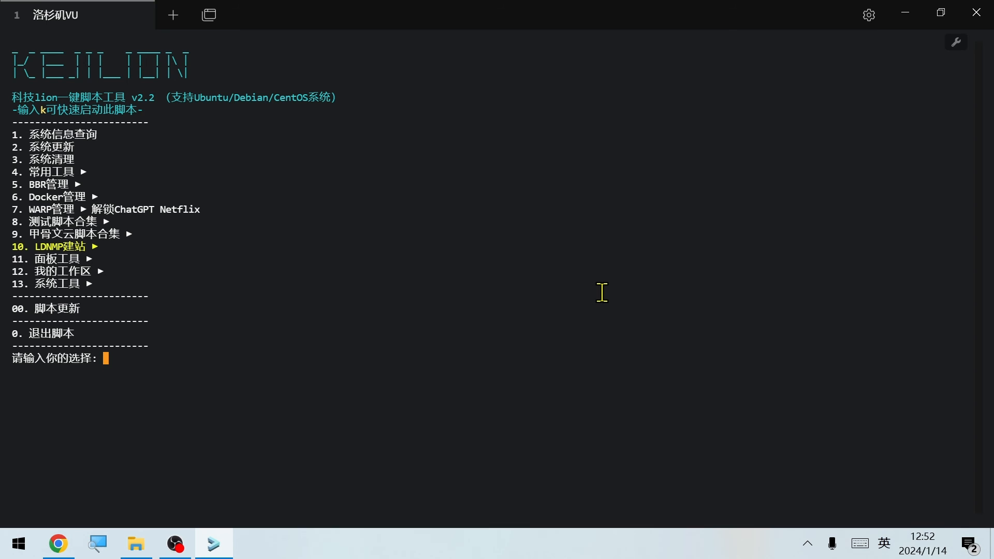
In the terminal script, enter option 11 (面板工具) and open option 3 (1Panel新一代管理面板)
{"action": "type", "text": "131"}
{"action": "key", "text": "Return"}
{"action": "type", "text": "3"}
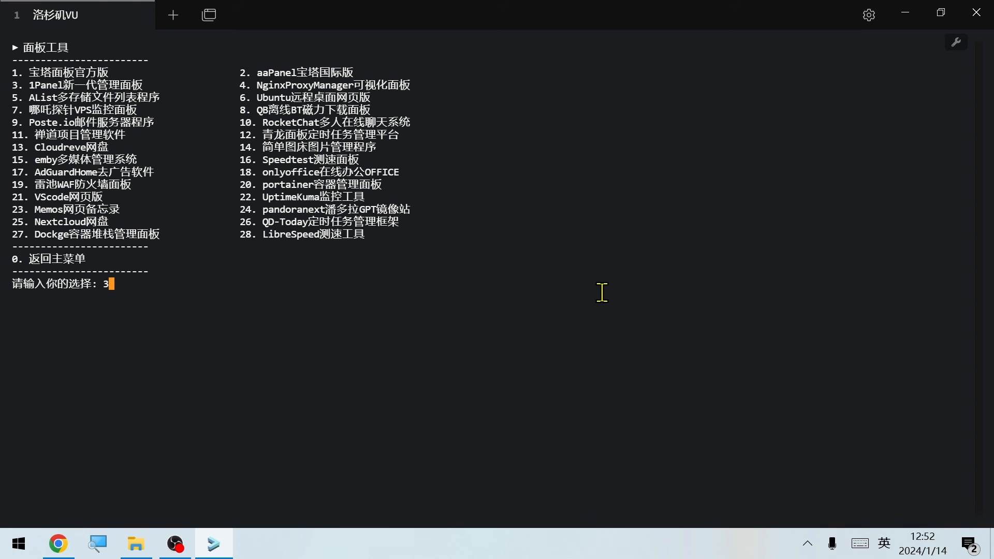
{"action": "key", "text": "Return"}
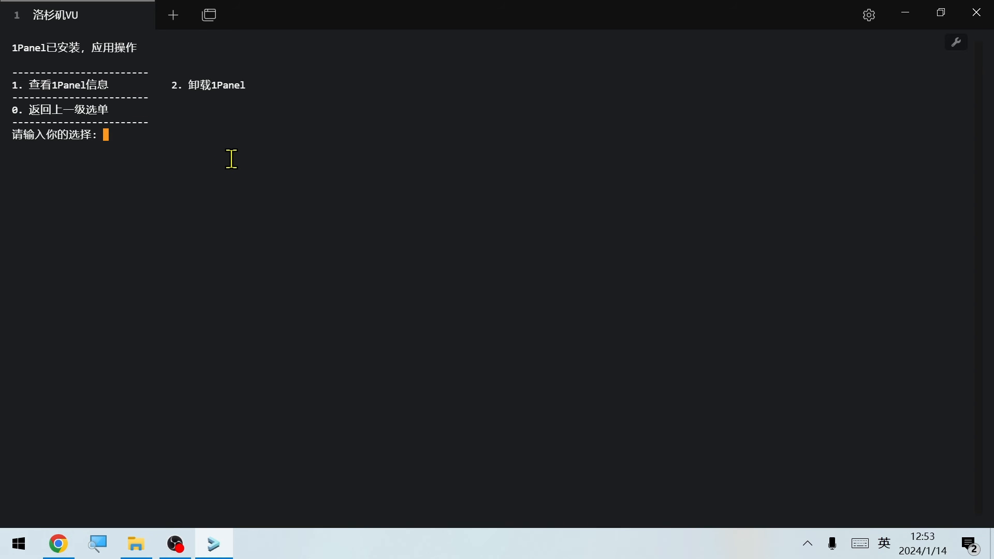
Run option 1 (查看1Panel信息), examine the panel address, user and password lines, and leave the password change empty
{"action": "type", "text": "1"}
{"action": "key", "text": "Return"}
{"action": "left_click_drag", "start_coordinate": [166, 47], "coordinate": [252, 48]}
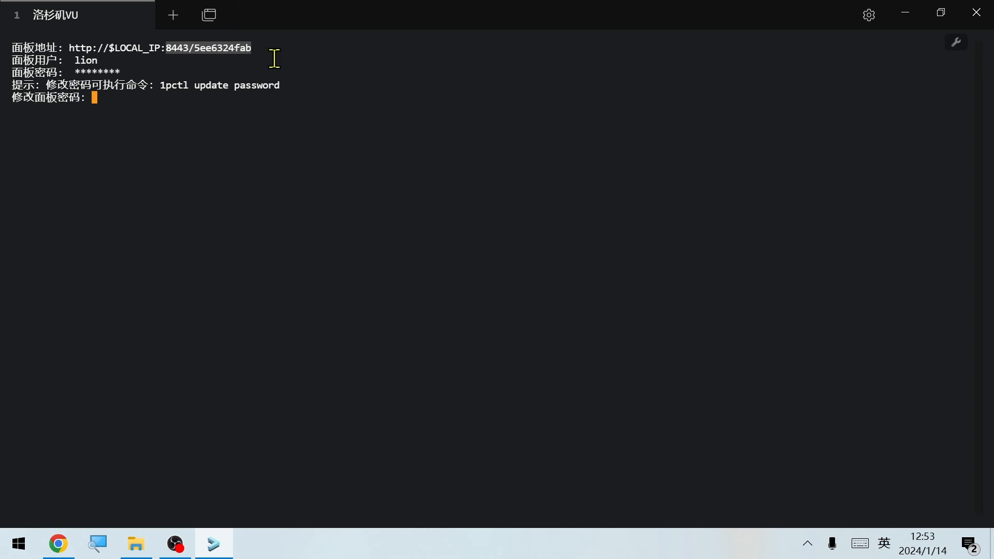
{"action": "double_click", "coordinate": [85, 61]}
{"action": "double_click", "coordinate": [115, 72]}
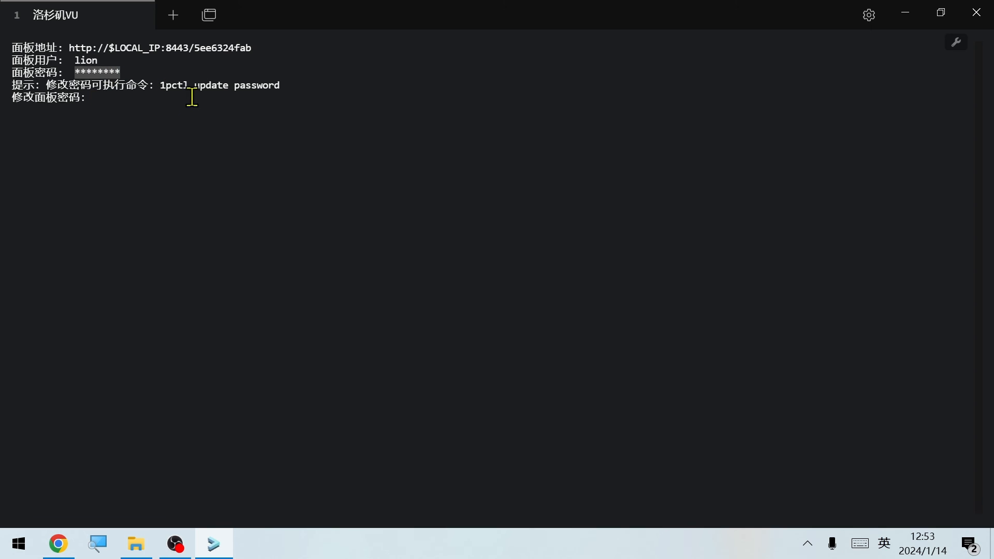
{"action": "left_click", "coordinate": [164, 116]}
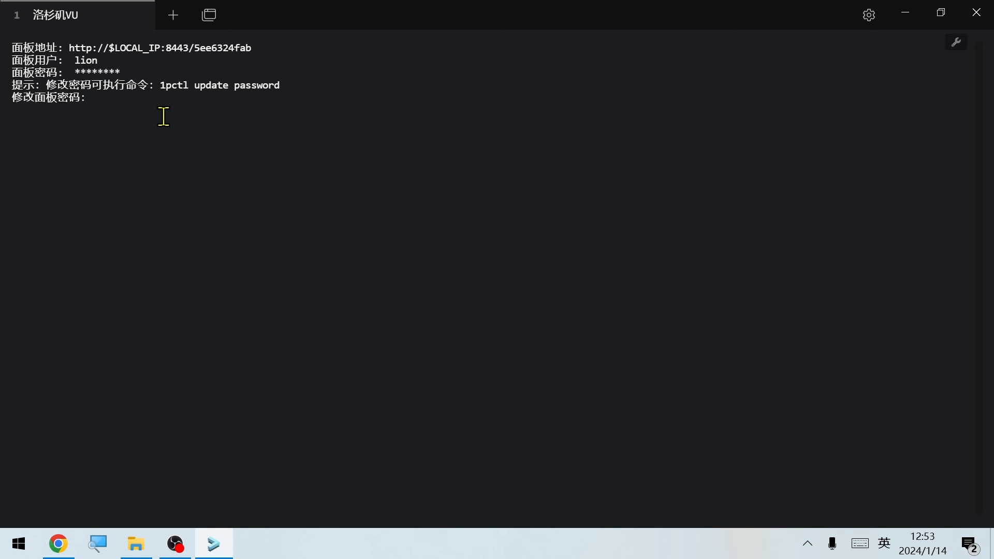
{"action": "key", "text": "Return"}
Reopen the script's 1Panel entry (option 3), uninstall 1Panel with option 2 (卸载1Panel), and confirm with y
{"action": "type", "text": "3"}
{"action": "key", "text": "Return"}
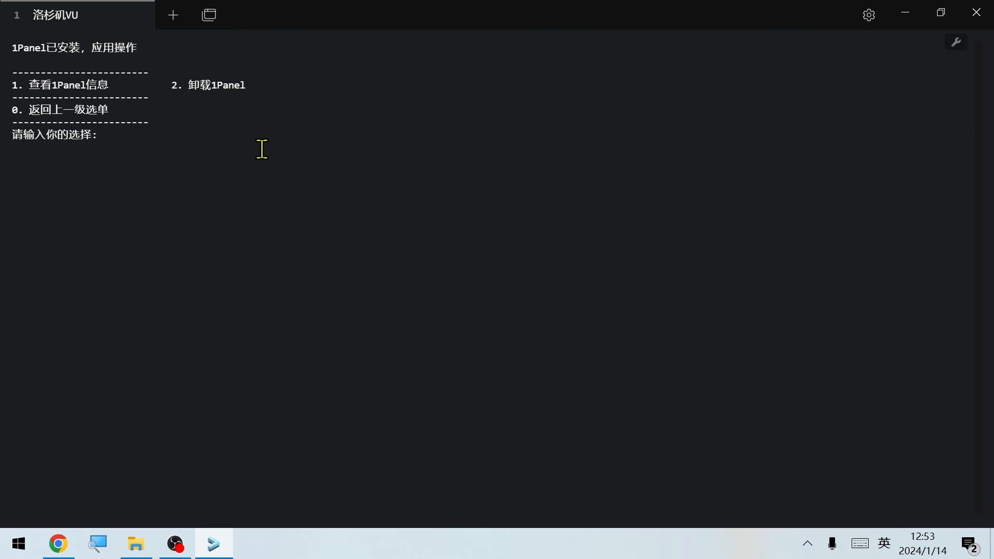
{"action": "type", "text": "2"}
{"action": "key", "text": "Return"}
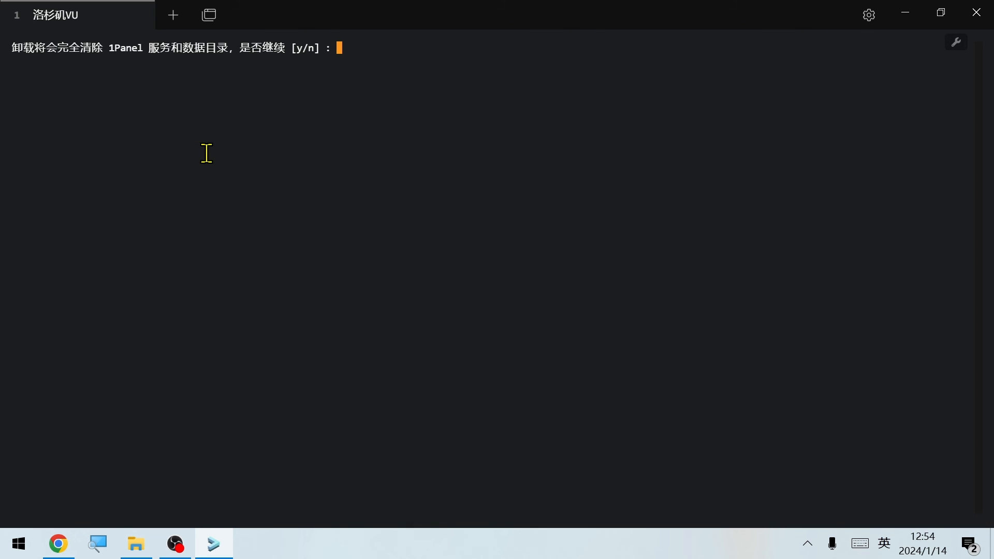
{"action": "type", "text": "y"}
{"action": "key", "text": "Return"}
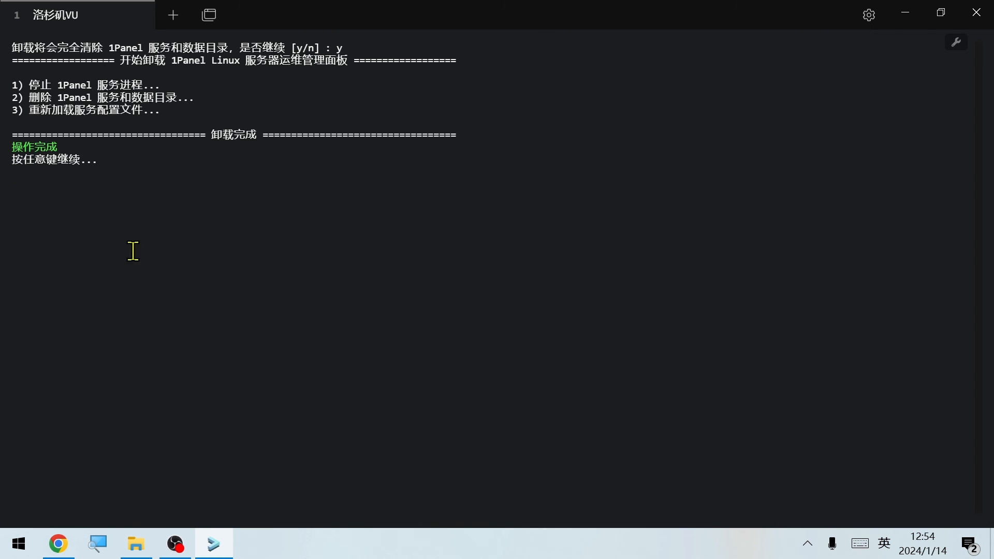
{"action": "key", "text": "Return"}
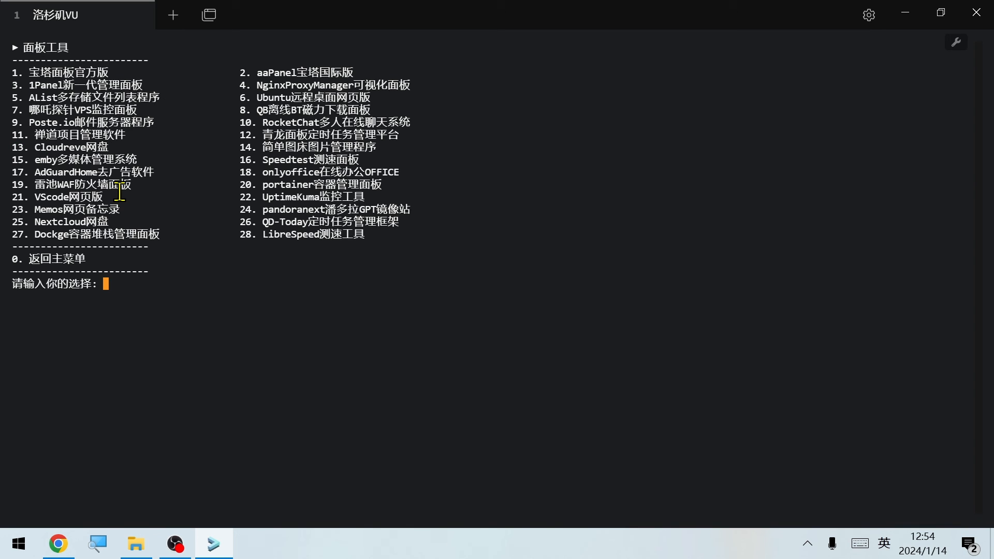
Return to the script's main menu, open Docker管理 (option 6), and examine Docker's global status (option 2), including the OpenResty container name
{"action": "type", "text": "0"}
{"action": "key", "text": "Return"}
{"action": "type", "text": "6"}
{"action": "key", "text": "Return"}
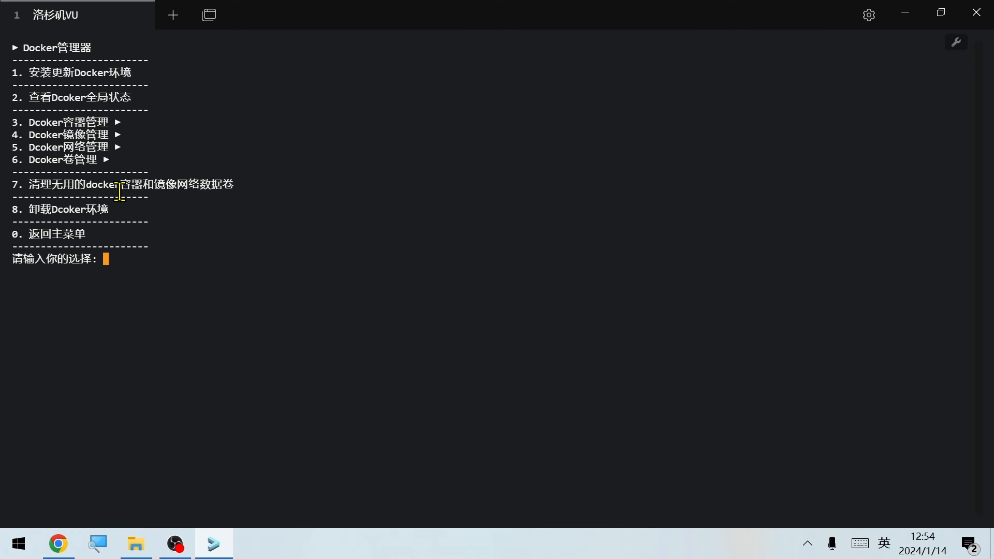
{"action": "type", "text": "2"}
{"action": "key", "text": "Return"}
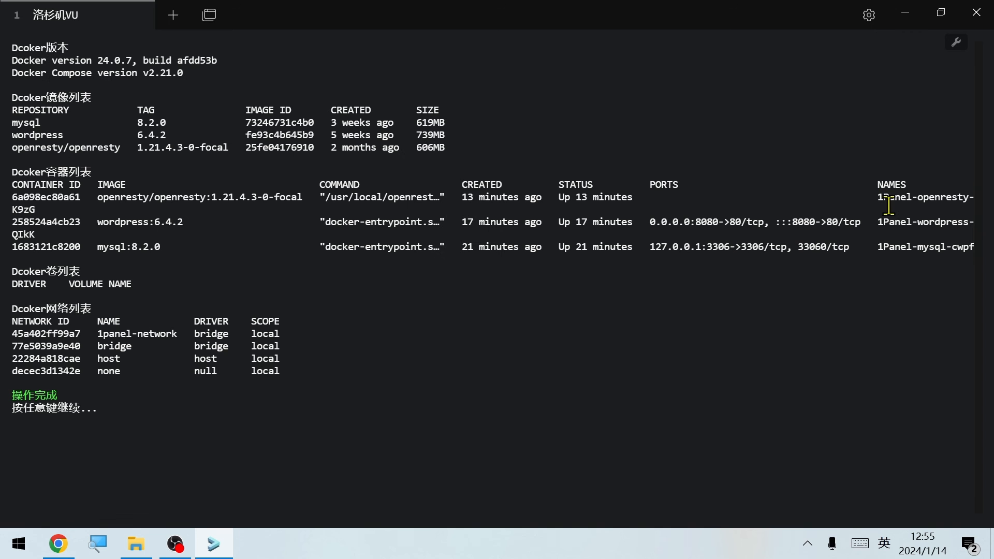
{"action": "double_click", "coordinate": [892, 198]}
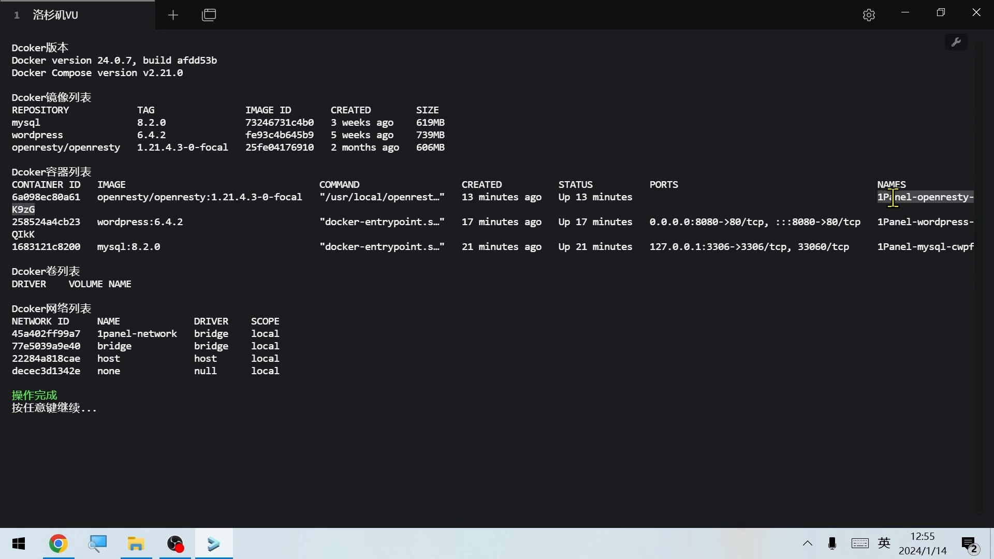
Leave the status view after checking the WordPress container name, open Docker容器管理 (option 3), and delete all containers with option 8 (删除所有容器)
{"action": "double_click", "coordinate": [906, 221]}
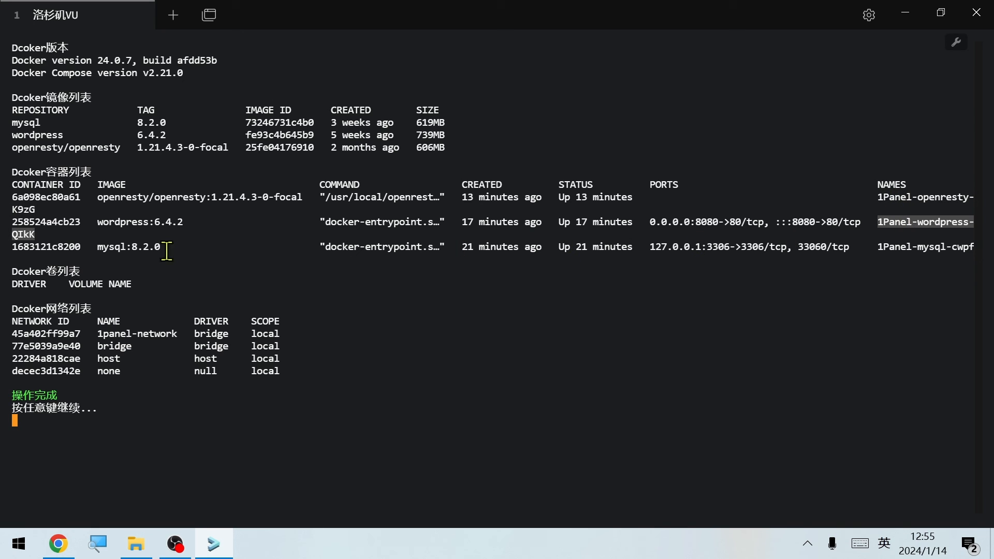
{"action": "left_click", "coordinate": [387, 386]}
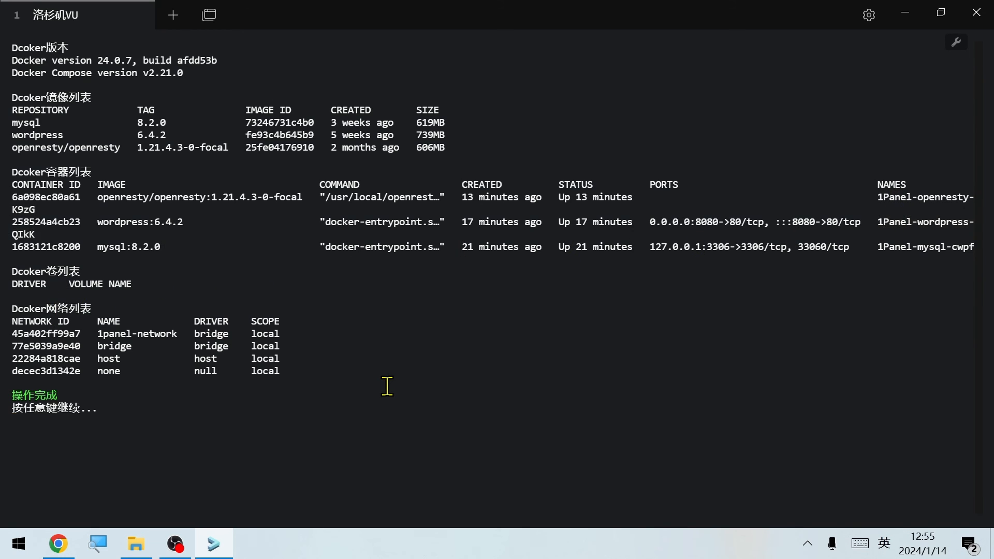
{"action": "key", "text": "Return"}
{"action": "type", "text": "3"}
{"action": "key", "text": "Return"}
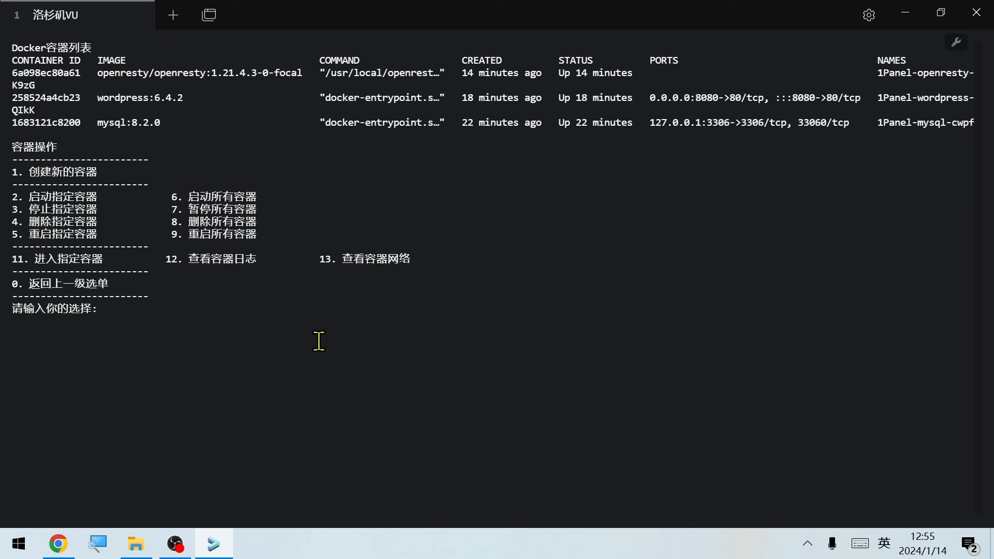
{"action": "type", "text": "8"}
{"action": "key", "text": "Return"}
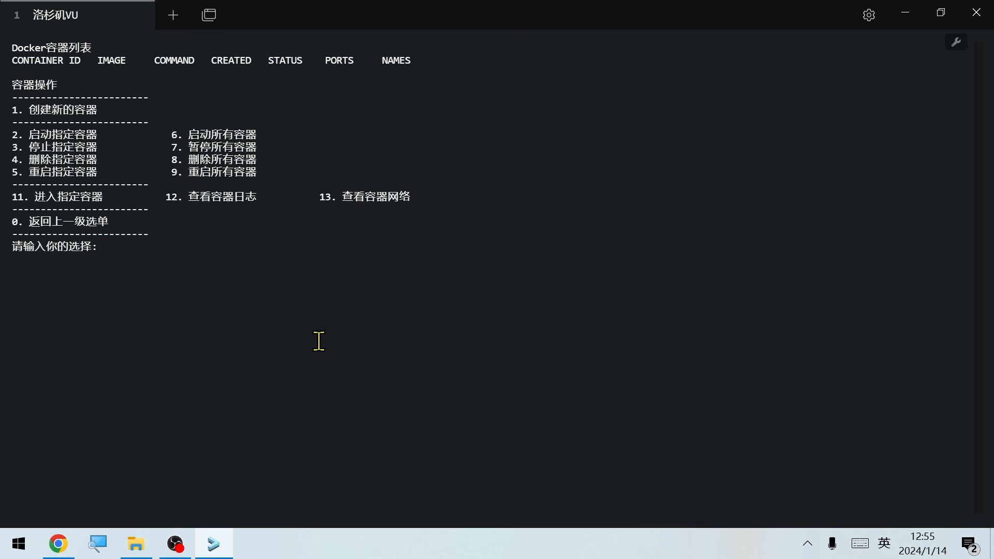
Return to the Docker manager, open Docker image management (option 4), delete all images with option 4 (删除所有镜像), and confirm with y
{"action": "type", "text": "0"}
{"action": "key", "text": "Return"}
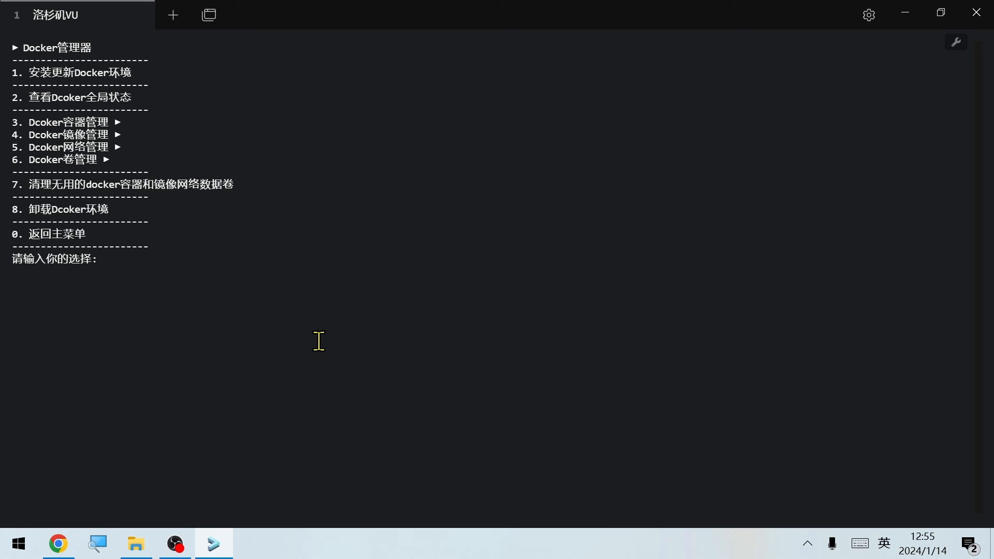
{"action": "type", "text": "4"}
{"action": "key", "text": "Return"}
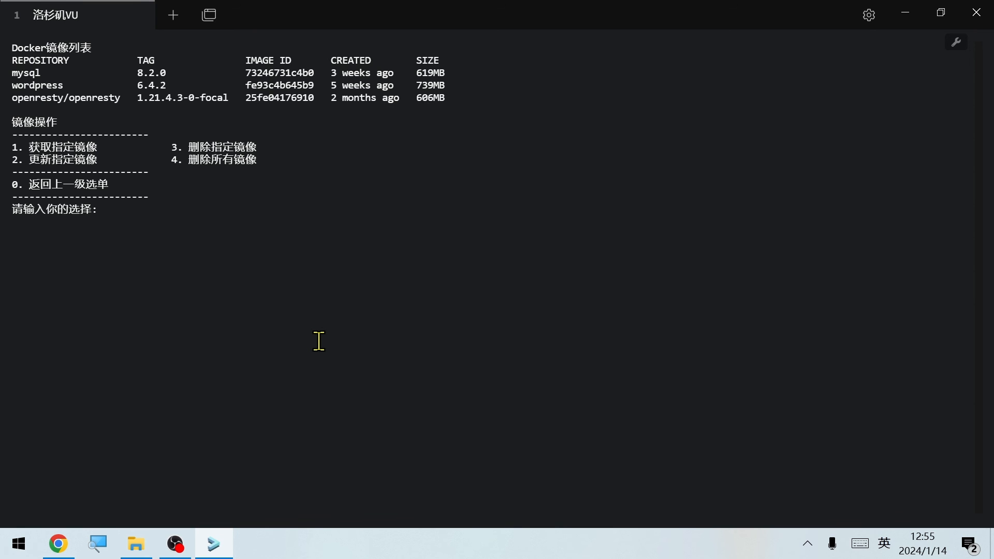
{"action": "double_click", "coordinate": [66, 97]}
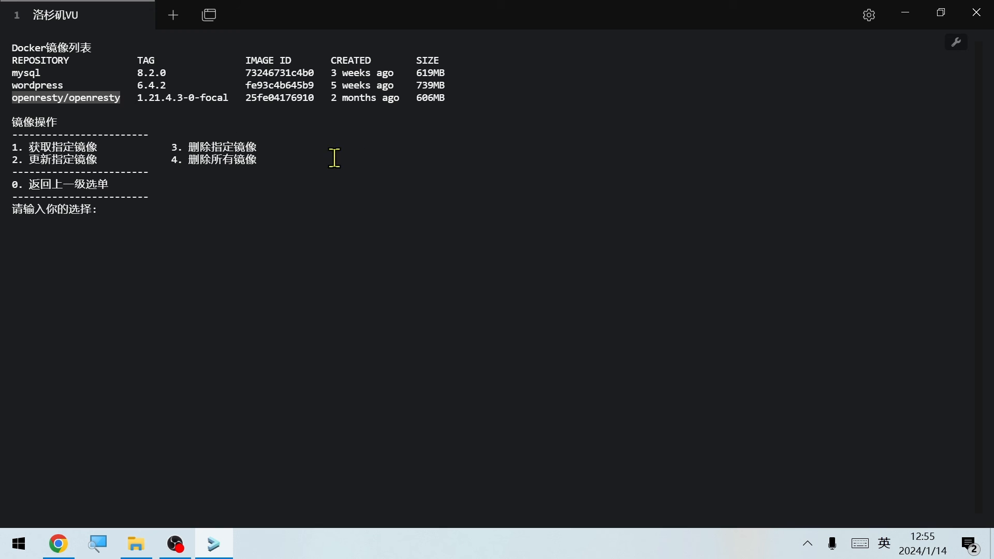
{"action": "left_click", "coordinate": [245, 218]}
{"action": "type", "text": "4"}
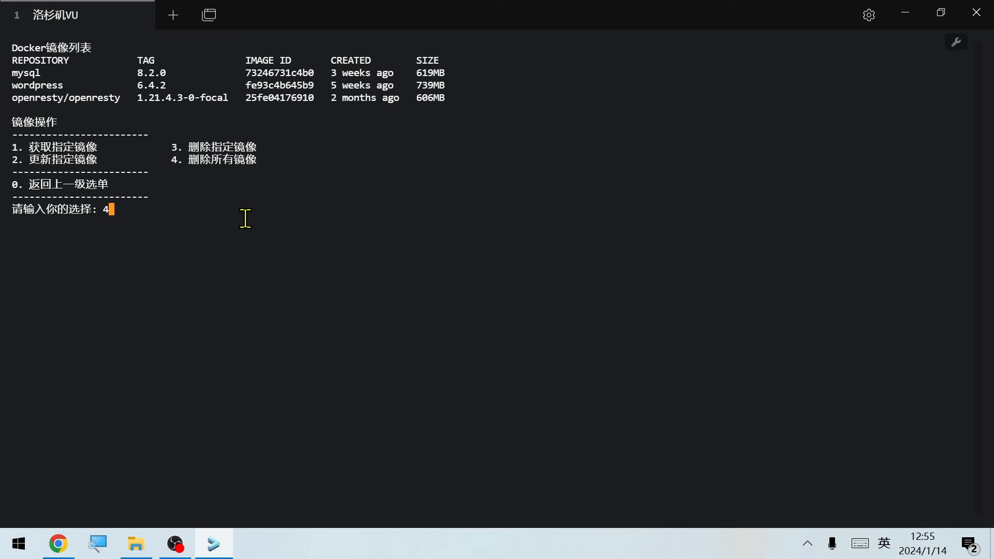
{"action": "key", "text": "Return"}
{"action": "type", "text": "y"}
{"action": "key", "text": "Return"}
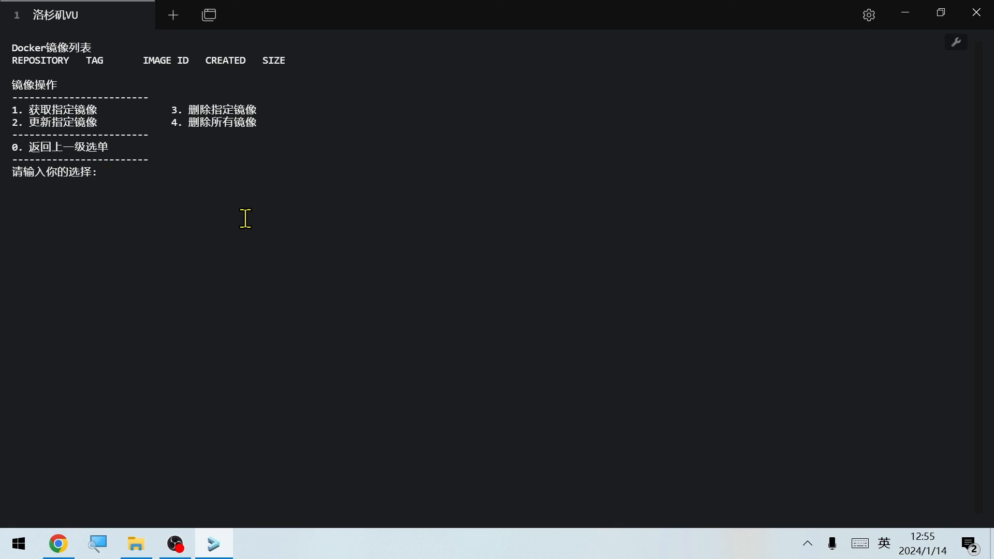
Return to the Docker manager, run option 7 to clean up unused Docker containers, images, networks and volumes, and confirm with y
{"action": "type", "text": "0"}
{"action": "key", "text": "Return"}
{"action": "type", "text": "7"}
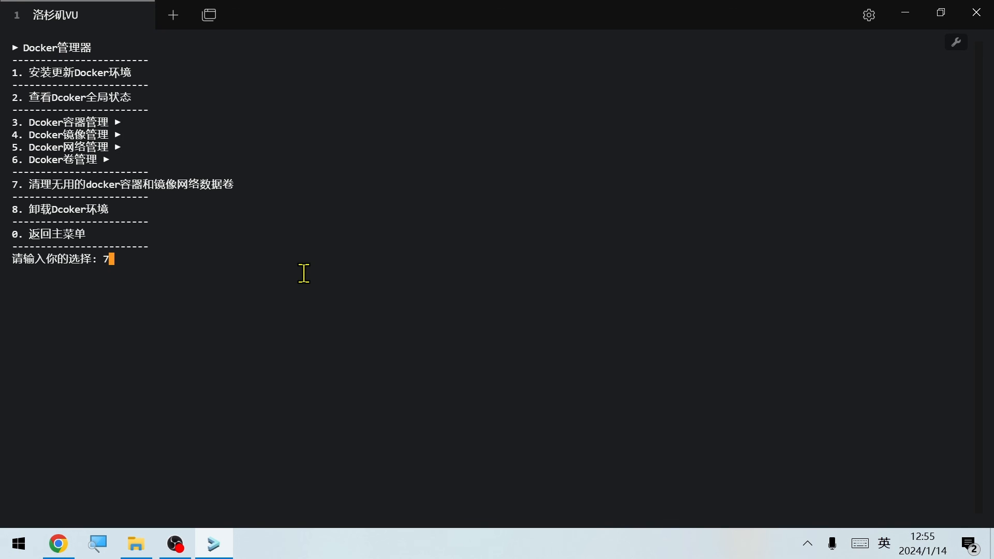
{"action": "key", "text": "Return"}
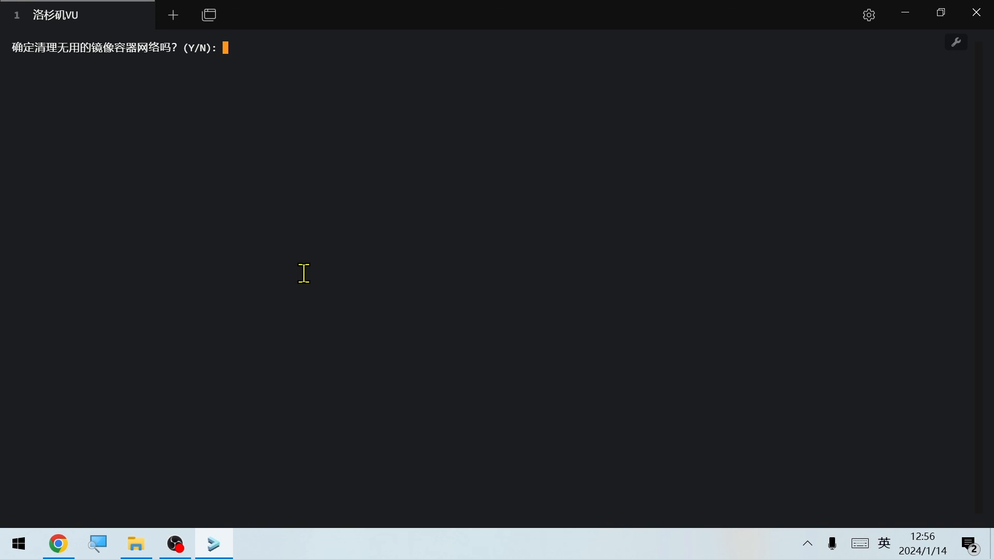
{"action": "type", "text": "y"}
{"action": "key", "text": "Return"}
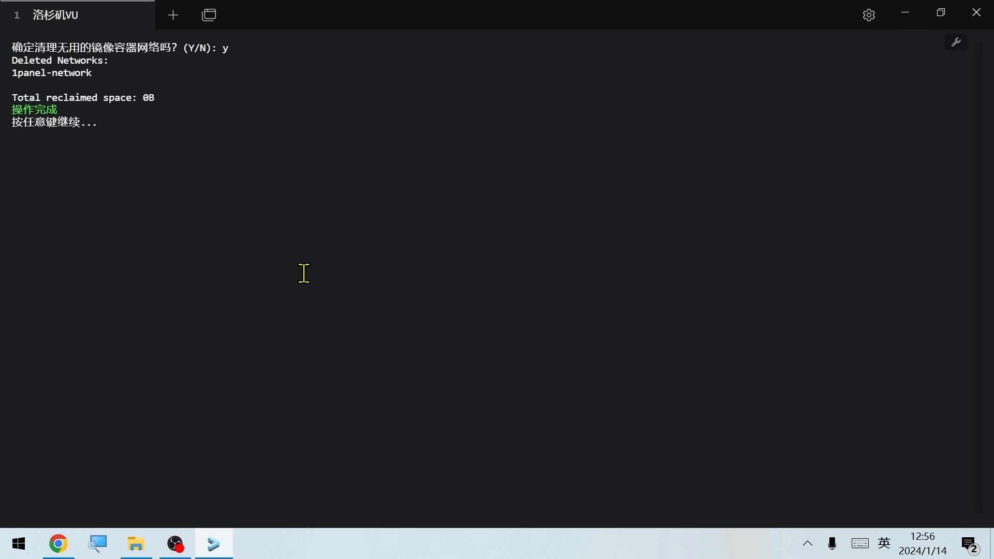
Examine Docker's global status with option 2, check the 1Panel overview page in Chrome, and switch back to the terminal
{"action": "key", "text": "Return"}
{"action": "type", "text": "2"}
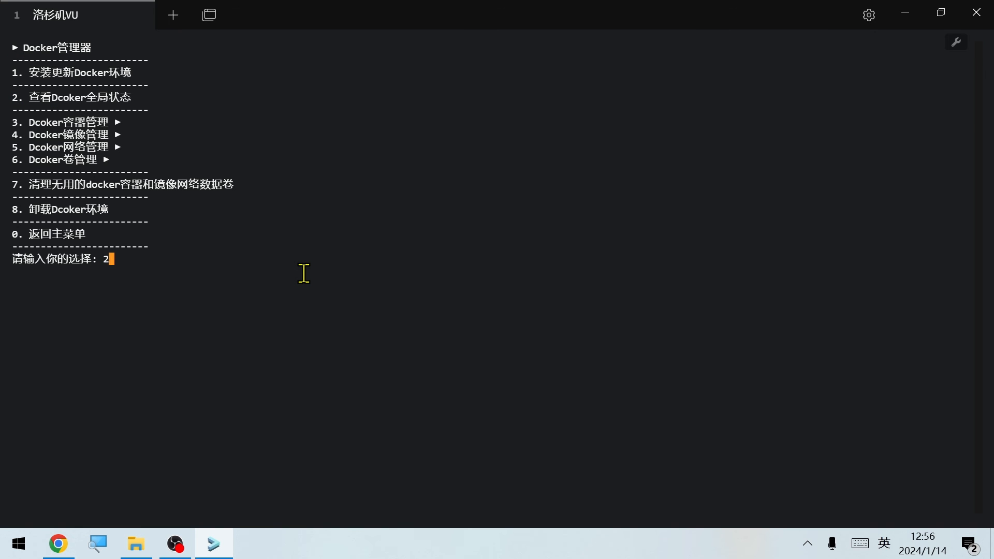
{"action": "key", "text": "Return"}
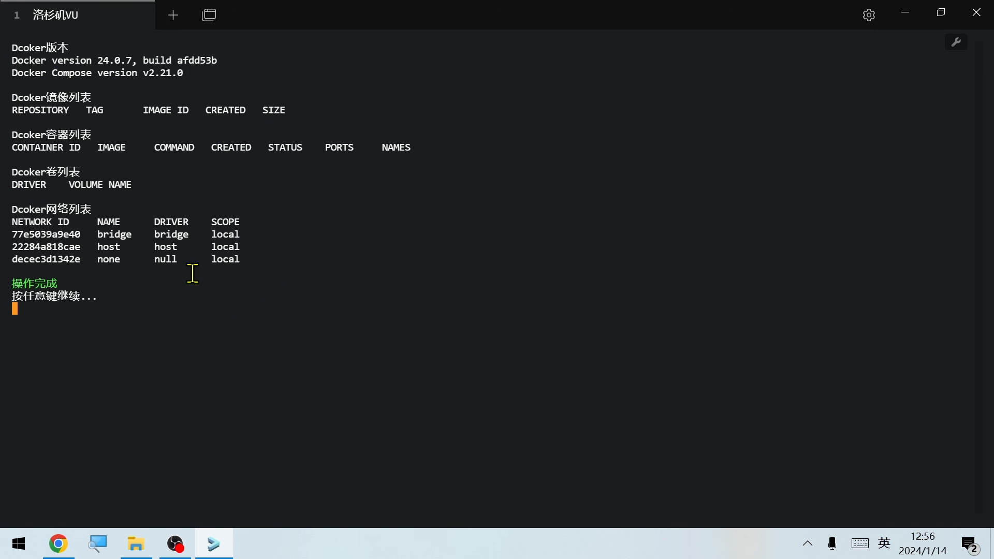
{"action": "key", "text": "alt+Tab"}
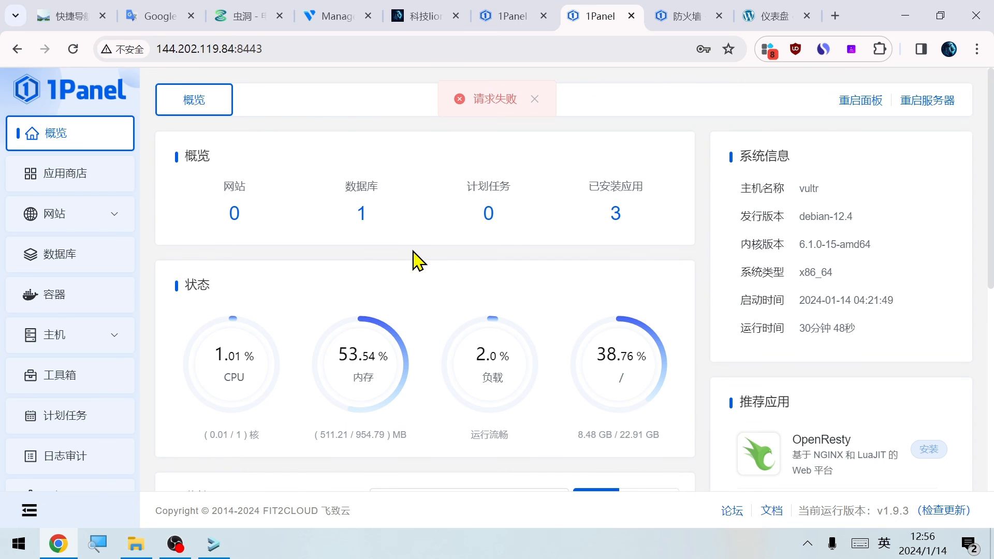
{"action": "key", "text": "alt+Tab"}
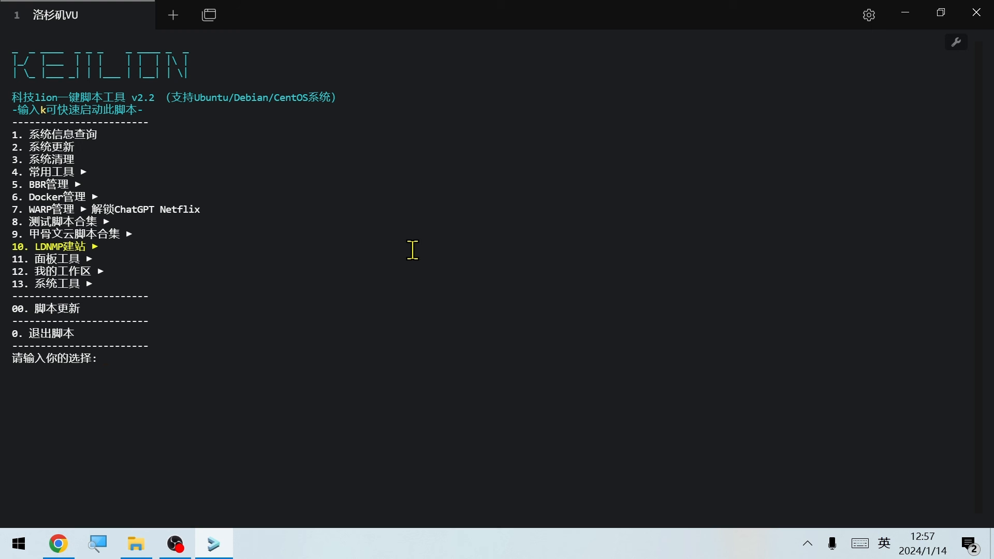
From the script's main menu, enter option 11 (面板工具) and install option 6 (Ubuntu远程桌面网页版)
{"action": "type", "text": "11"}
{"action": "key", "text": "Return"}
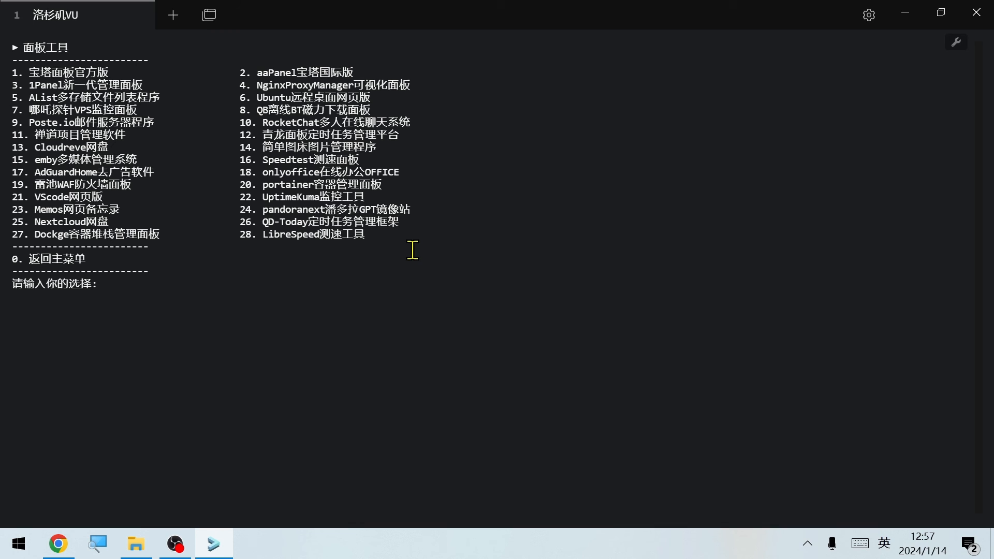
{"action": "type", "text": "6"}
{"action": "key", "text": "Return"}
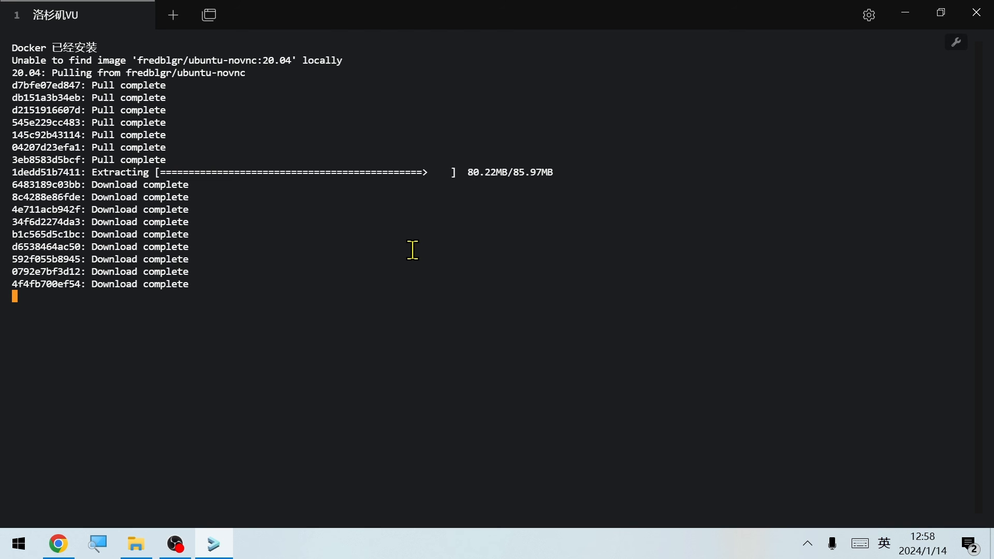
Open 144.202.119.84:6080 in Chrome and fill in the login username root copied from the terminal
{"action": "left_click", "coordinate": [112, 98], "text": "ctrl"}
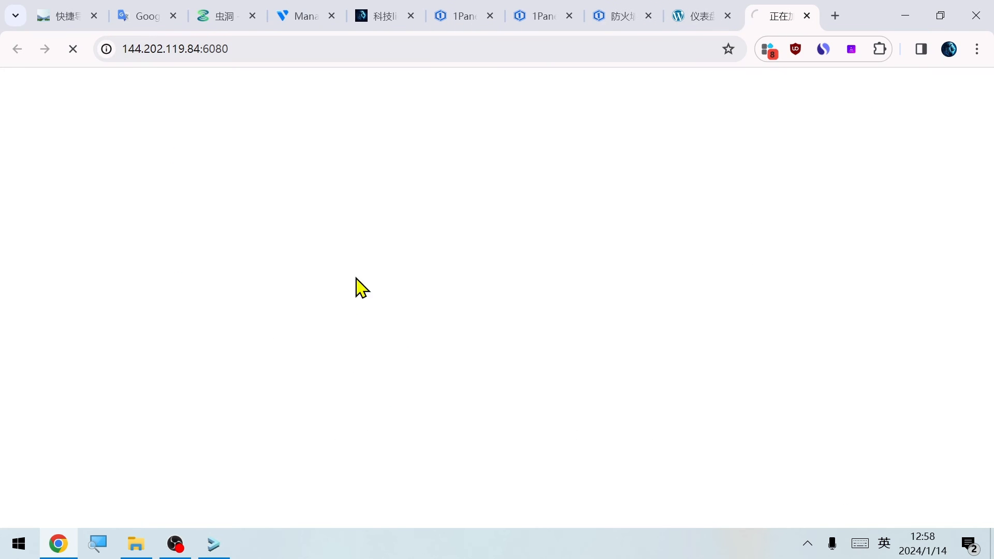
{"action": "key", "text": "alt+Tab"}
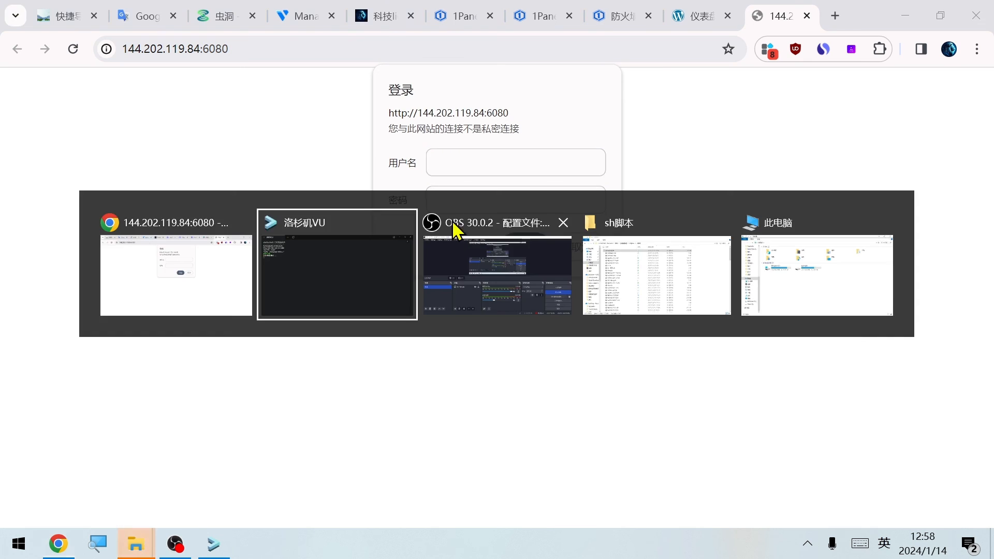
{"action": "key", "text": "alt+Tab"}
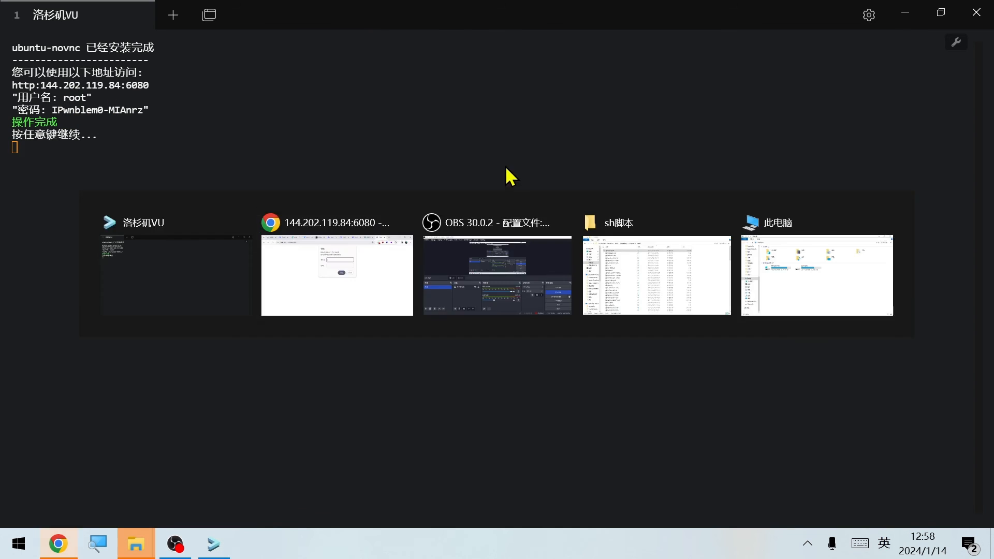
{"action": "key", "text": "ctrl+v"}
{"action": "left_click", "coordinate": [478, 206]}
Copy the generated password from the terminal into the login's password field, sign in to the remote desktop, and save the credentials in Chrome
{"action": "key", "text": "alt+Tab"}
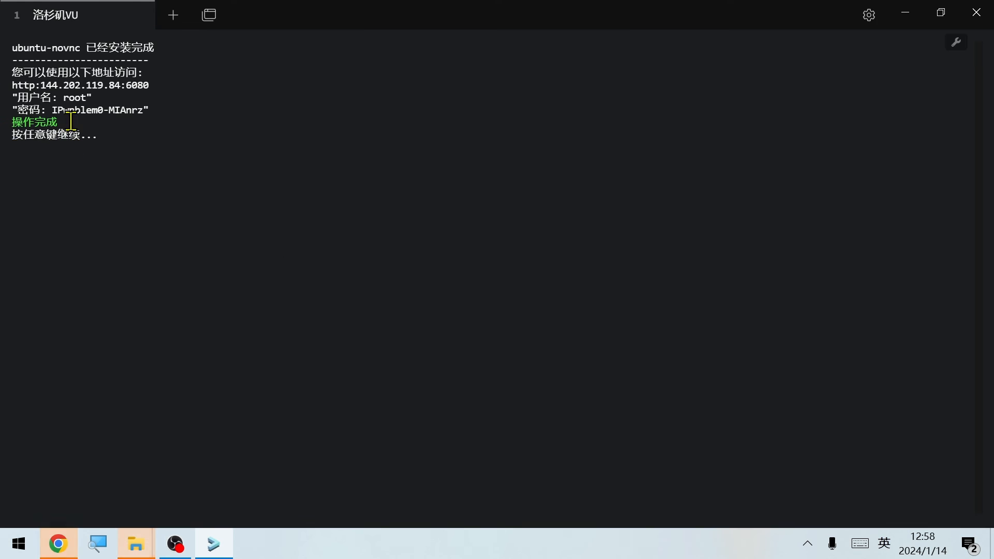
{"action": "key", "text": "alt+Tab"}
{"action": "key", "text": "ctrl+v"}
{"action": "left_click", "coordinate": [519, 247]}
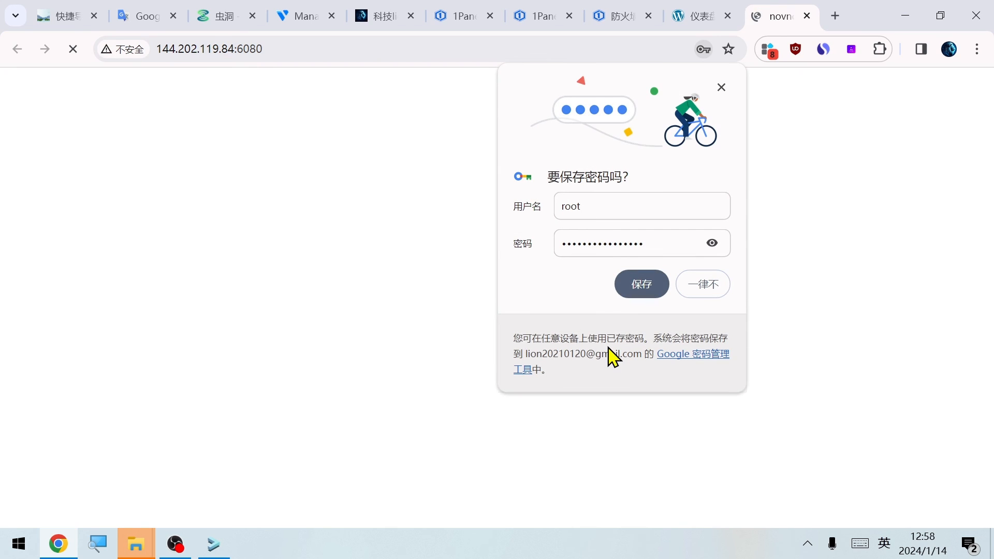
{"action": "left_click", "coordinate": [621, 295]}
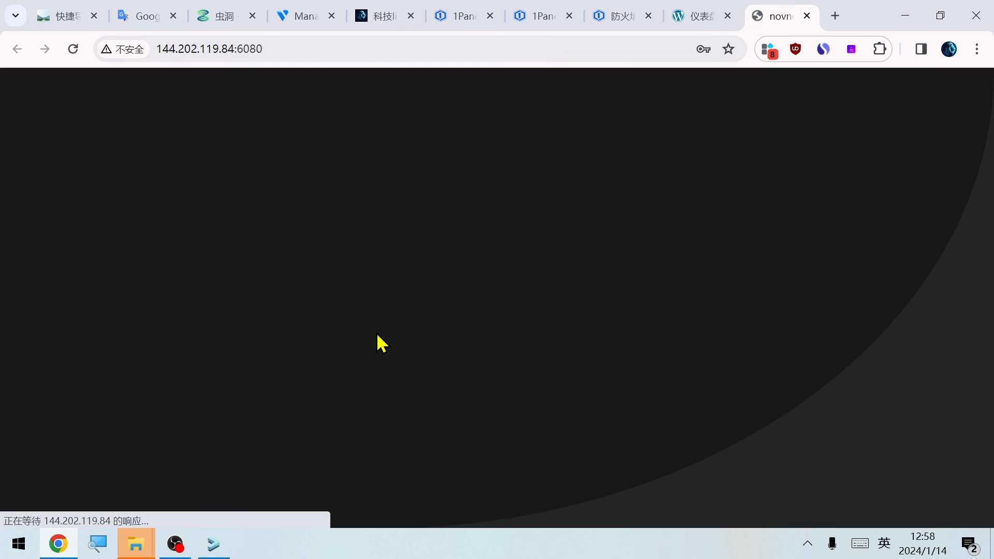